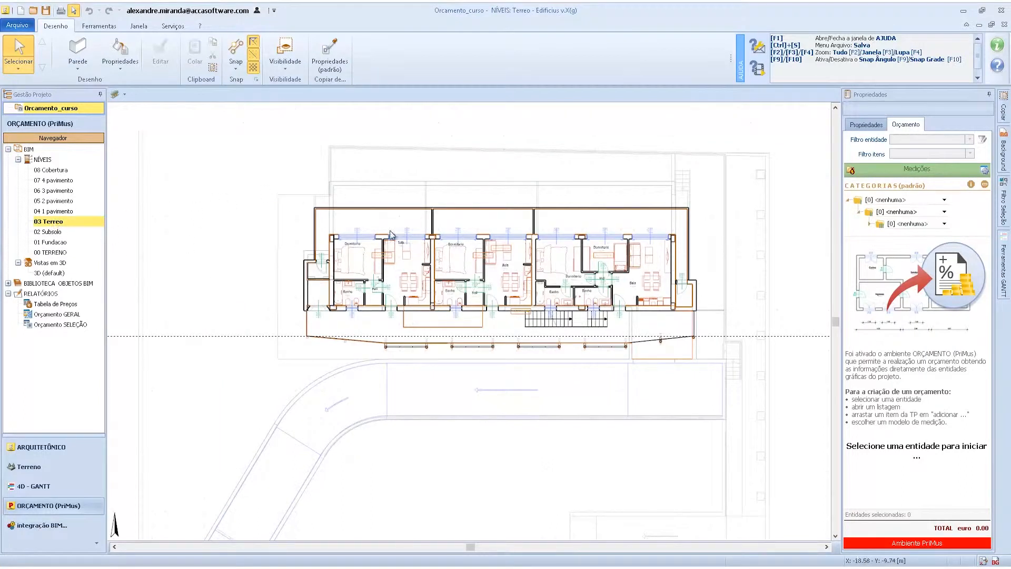
Step: Switch to the ORÇAMENTO (PriMus) environment and activate the Subsolo plan view
left_click(48, 512)
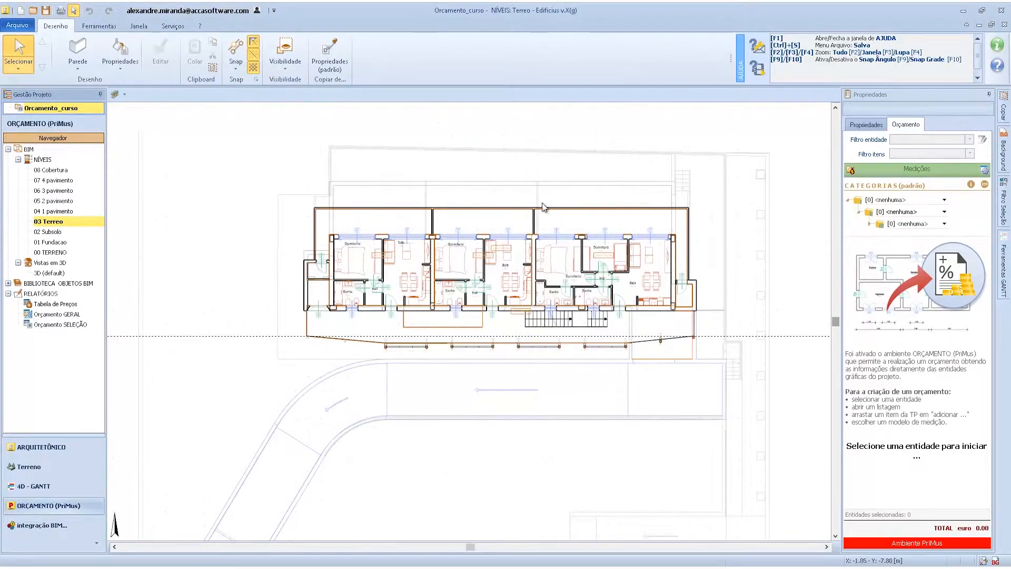
left_click(87, 505)
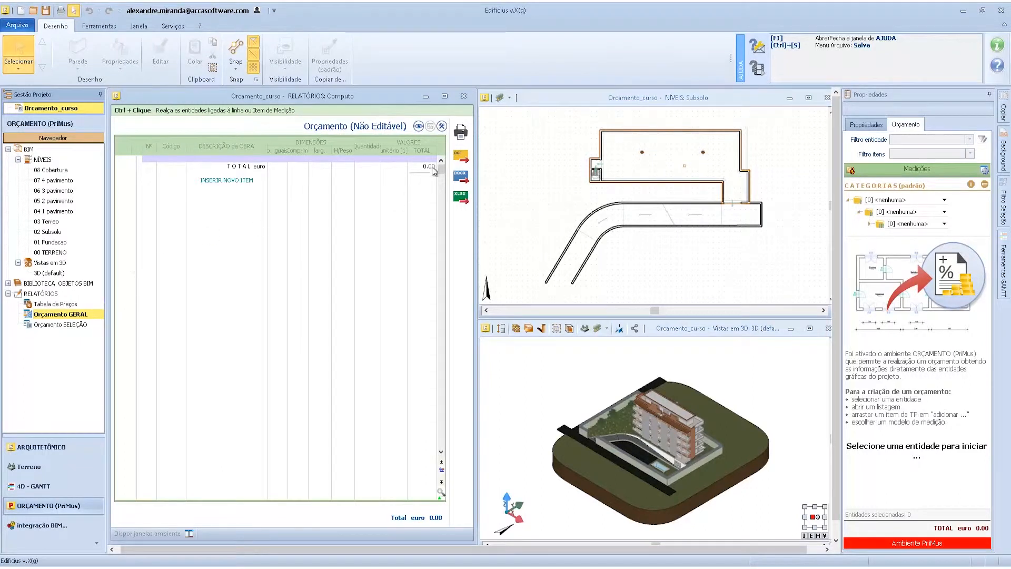
left_click(639, 173)
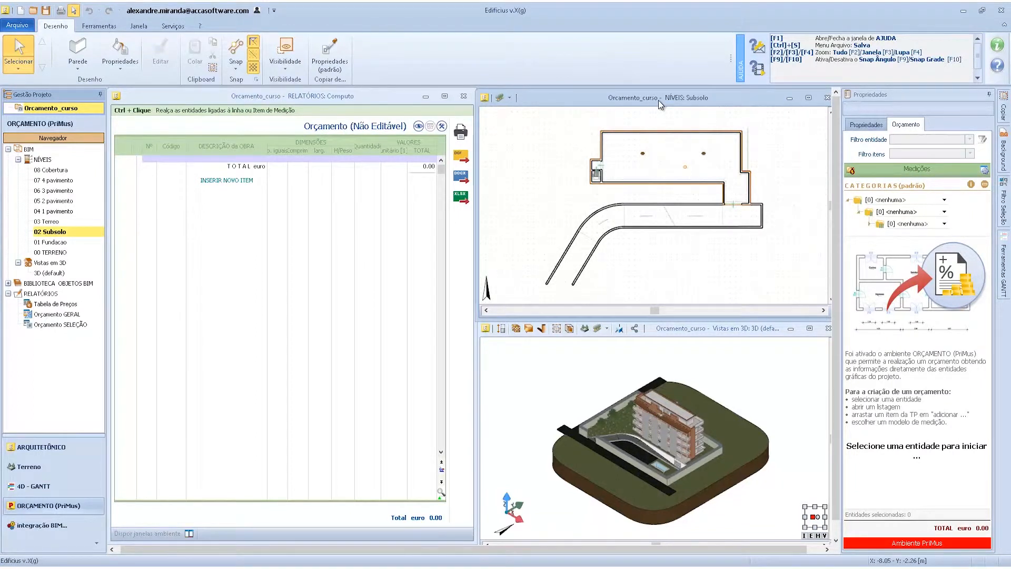
Step: Select the roof slab at the top of the building in the 3D view
left_click(234, 195)
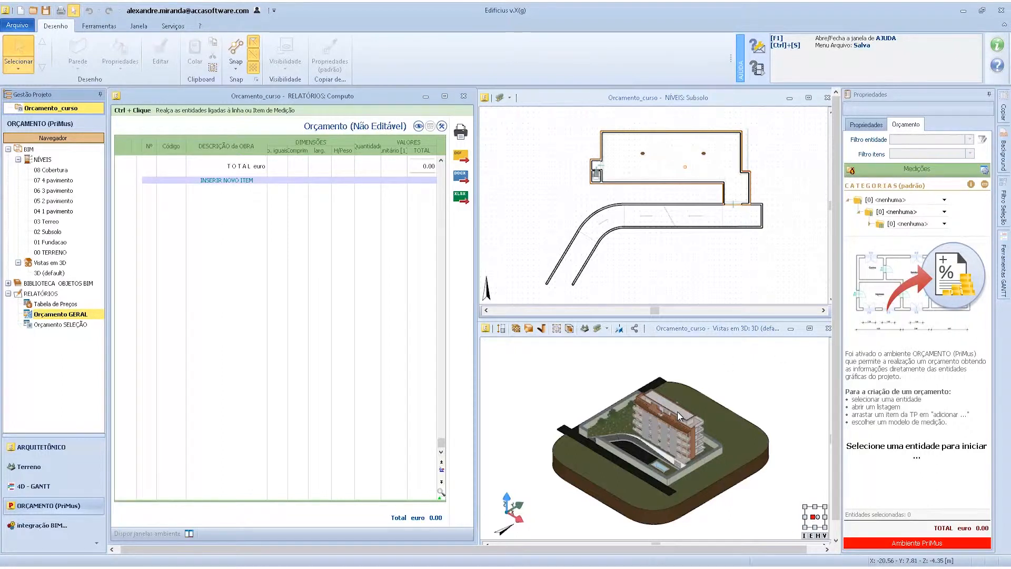
scroll(677, 412, "up", 5)
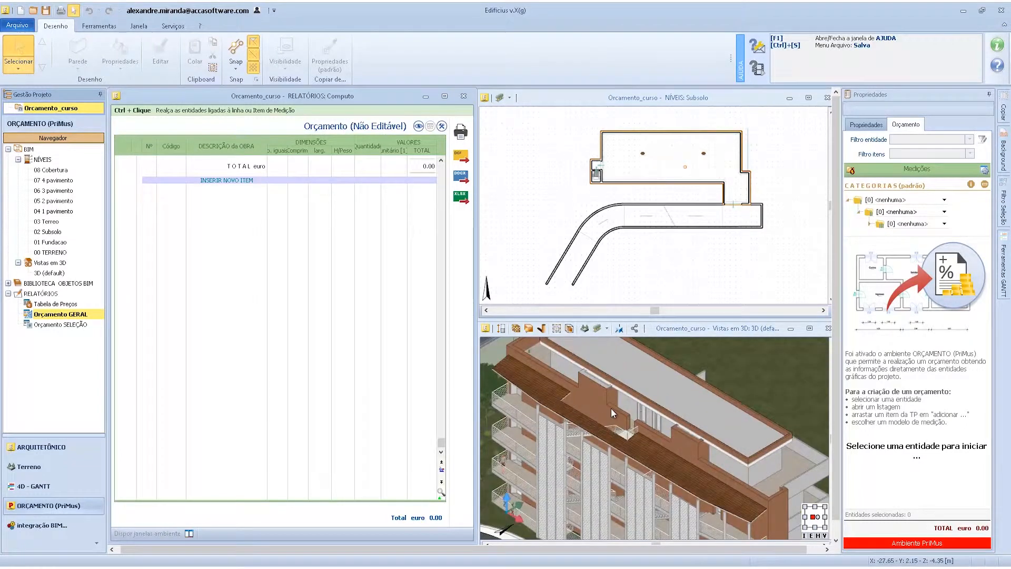
left_click(624, 368)
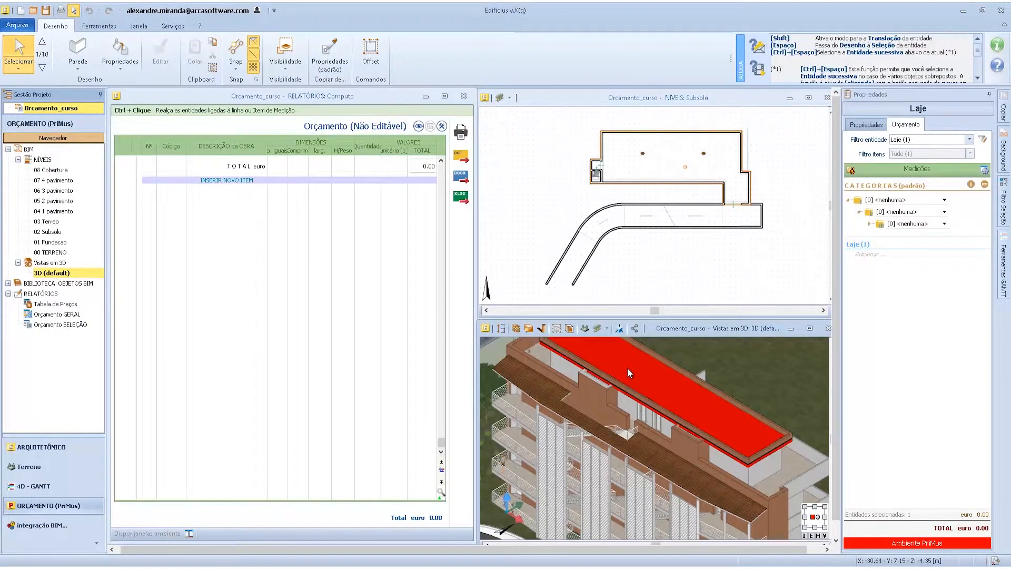
Step: Load the online price list "SINAPI - SAO PAULO (01-2019) com desoneração - composições" from the PriMus server and accept its terms of use
left_click(851, 170)
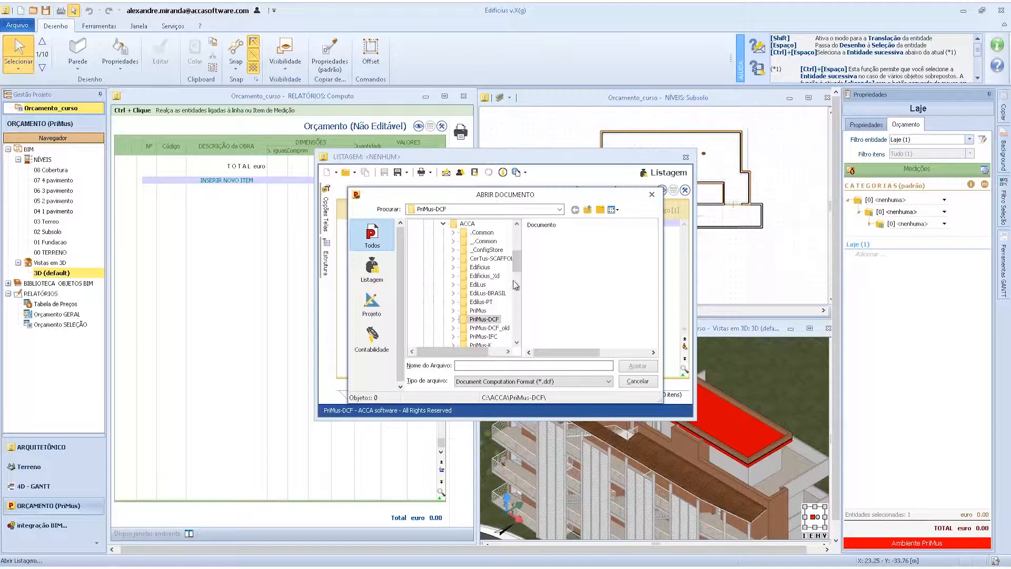
left_click(379, 274)
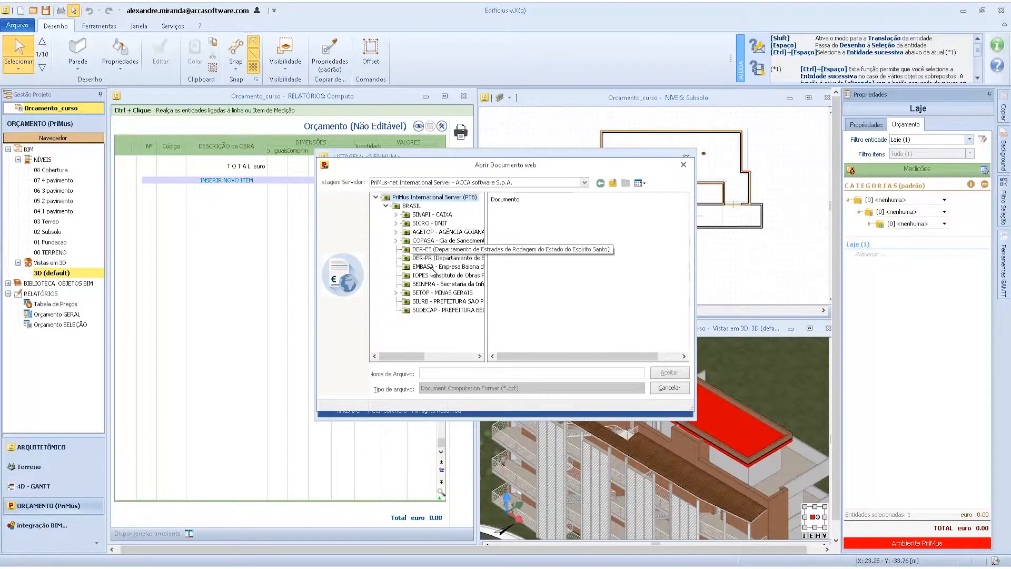
left_click(395, 214)
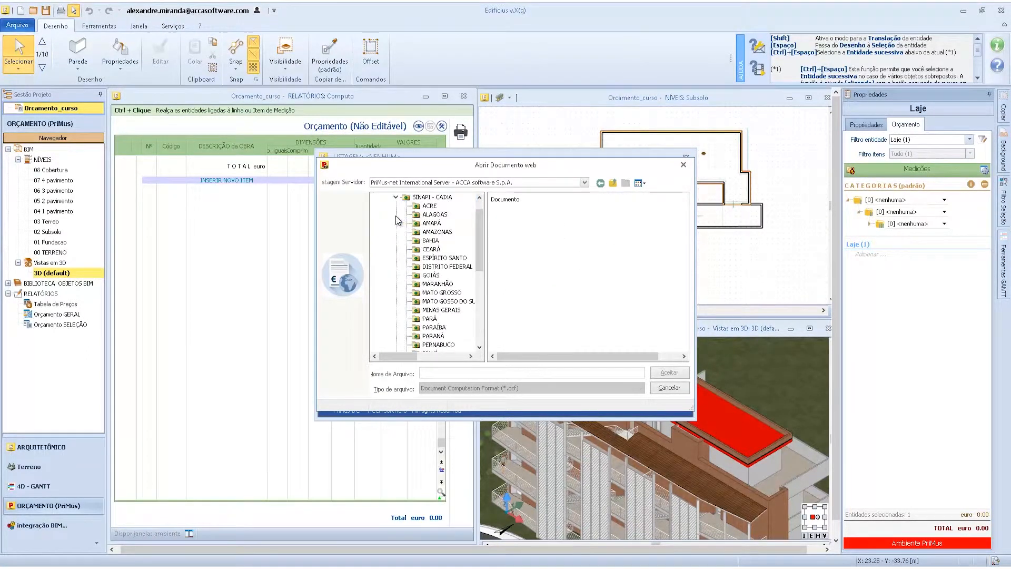
scroll(435, 271, "down", 5)
left_click(437, 309)
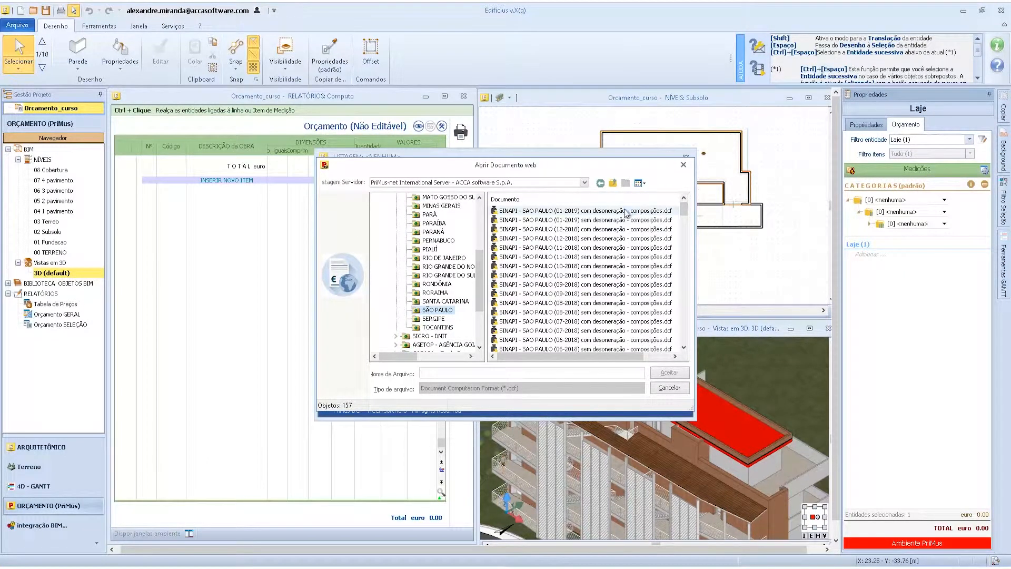
left_click(632, 211)
left_click(673, 373)
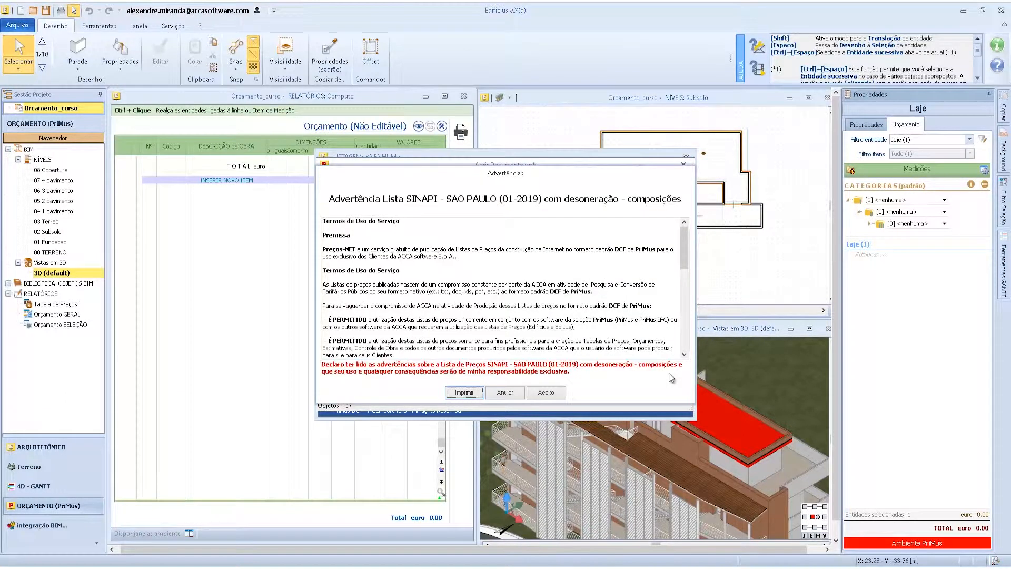
left_click(542, 395)
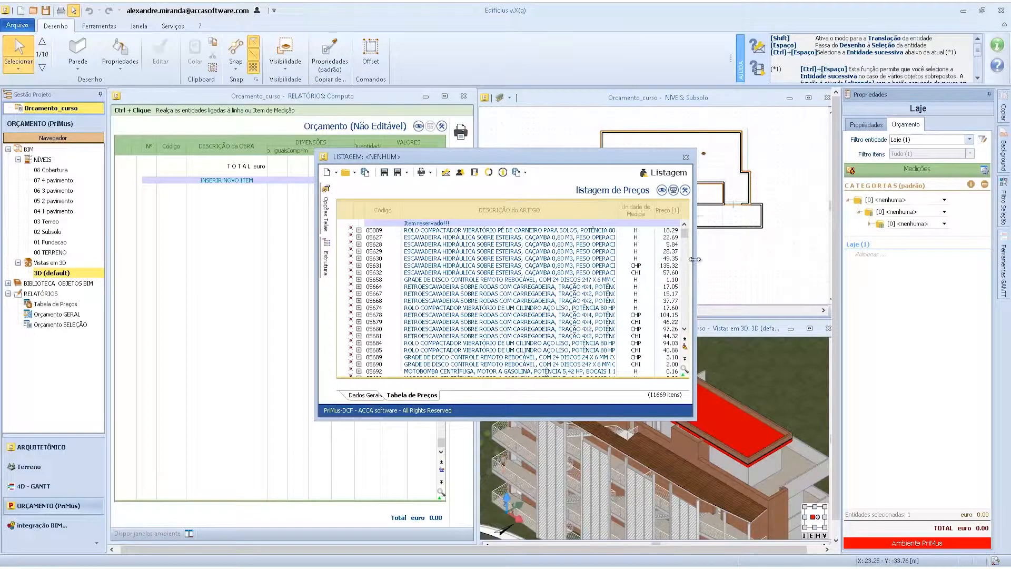
Step: Move the price list window clear of the plan and 3D views and search its descriptions for "concreto"
left_click_drag(552, 157, 350, 176)
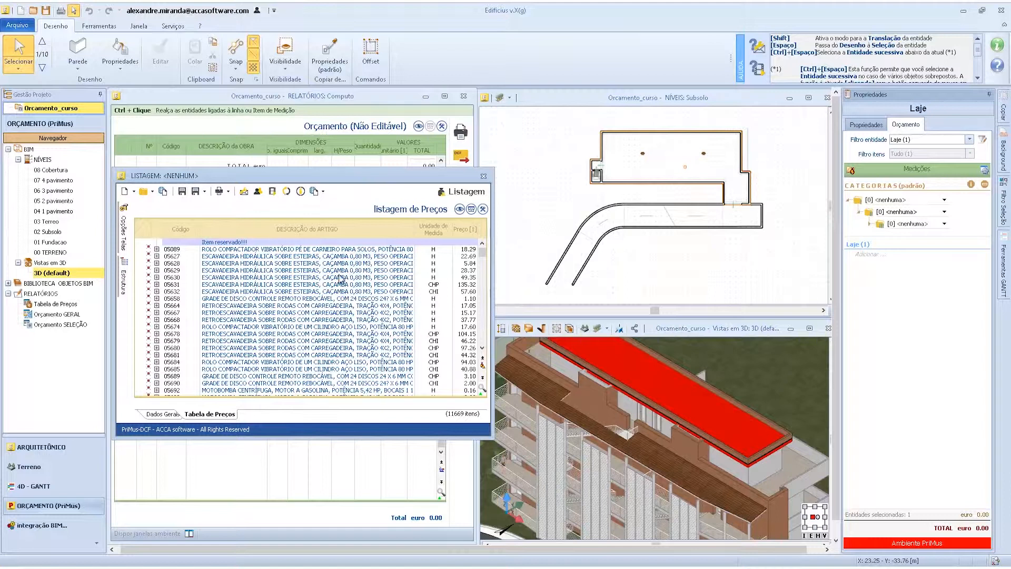
left_click_drag(482, 252, 483, 260)
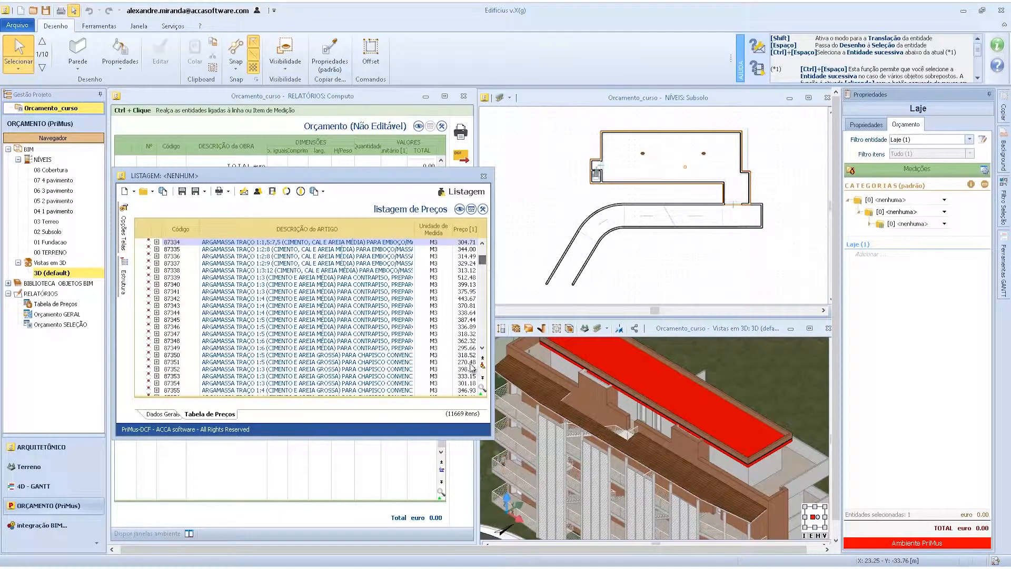
left_click(482, 389)
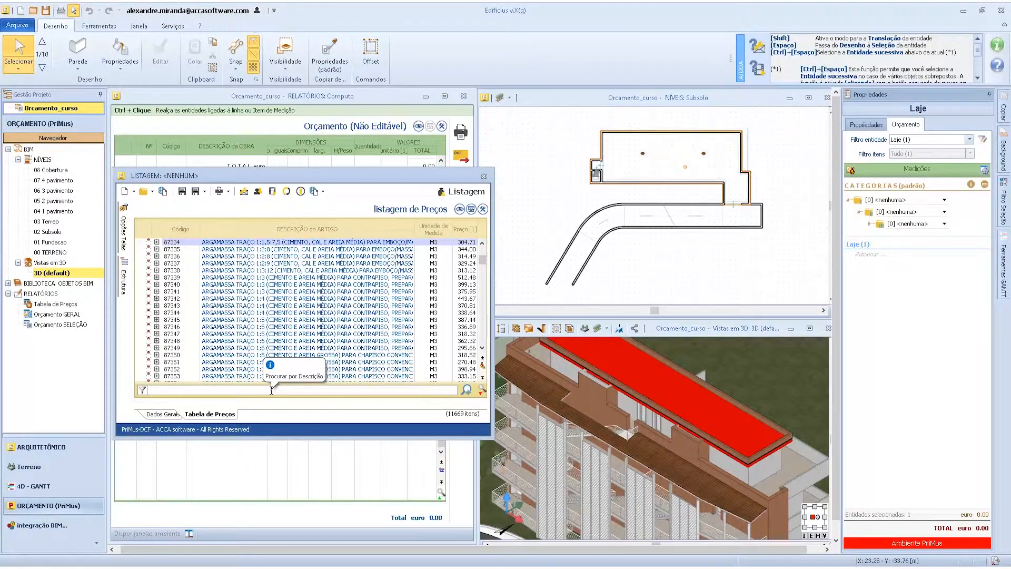
type("conc")
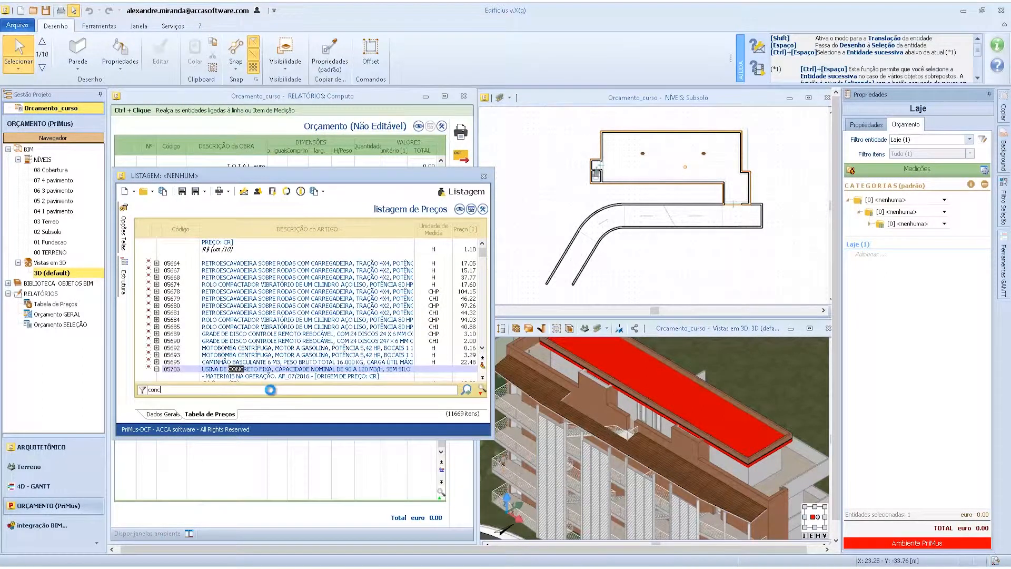
type("reto")
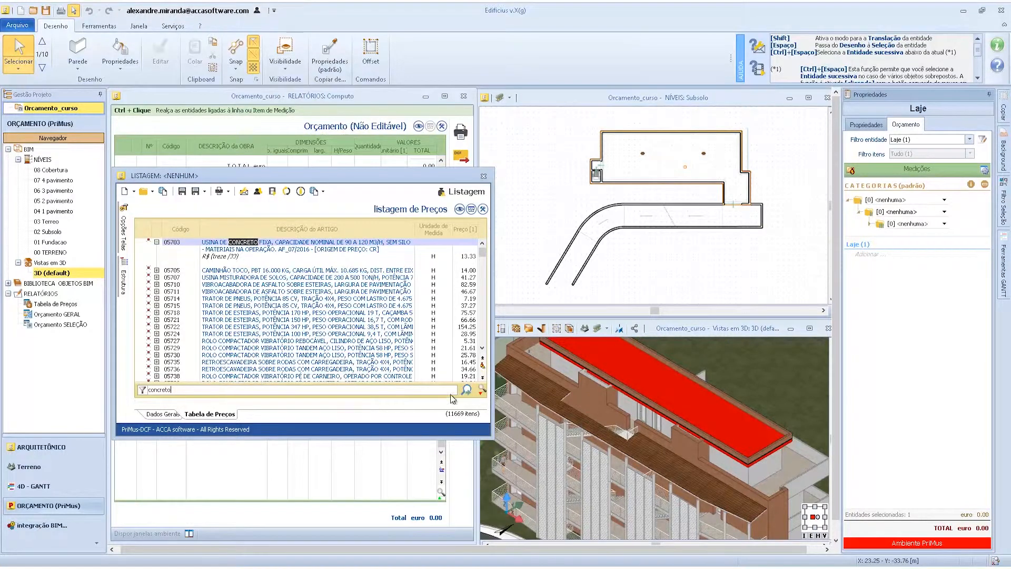
Step: Go through the successive "concreto" matches in the price list to examine the available concrete items
left_click(467, 390)
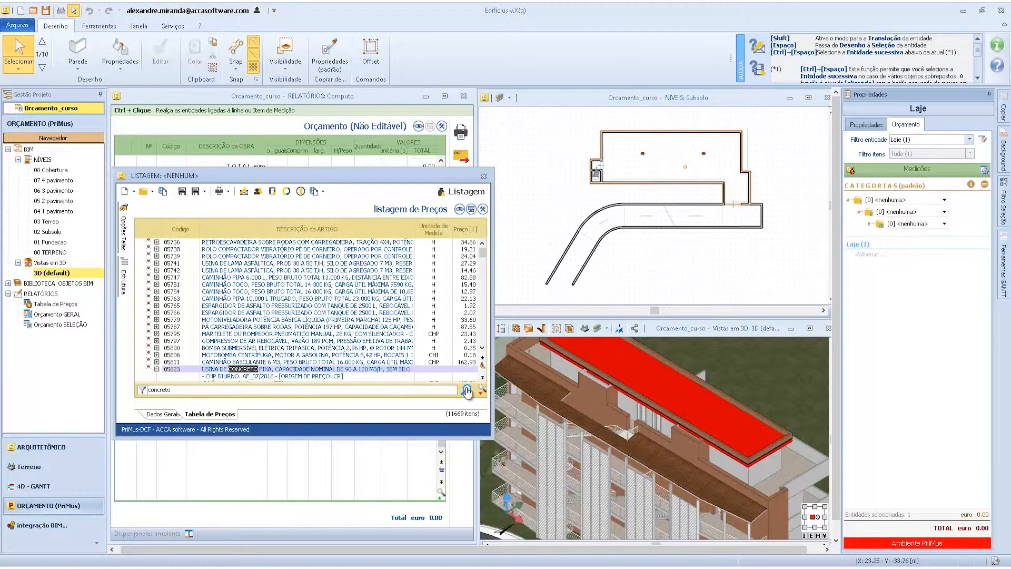
left_click(467, 390)
left_click(466, 390)
left_click(466, 390)
left_click(467, 390)
left_click(466, 390)
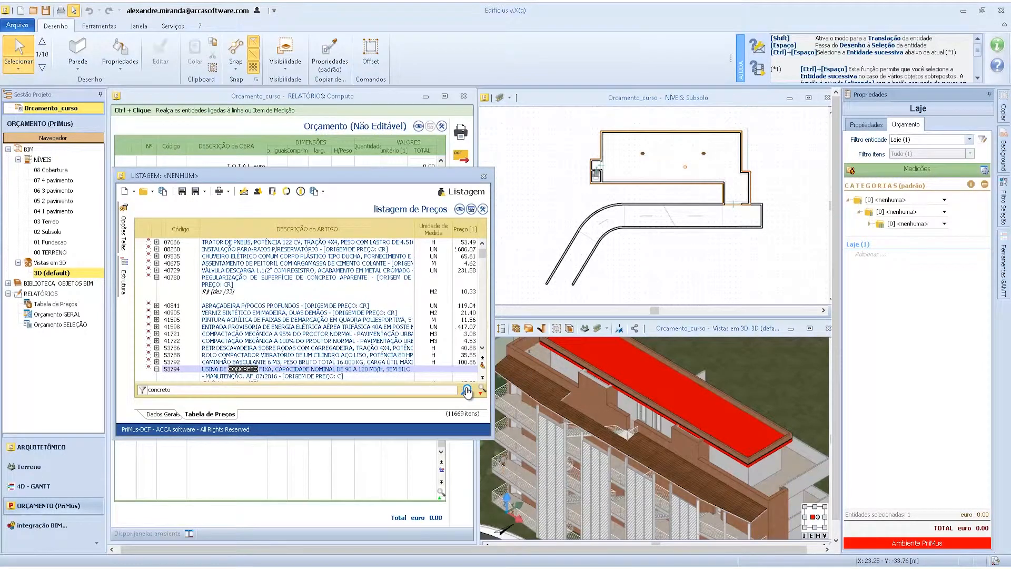
left_click(467, 390)
left_click(466, 390)
left_click(466, 390)
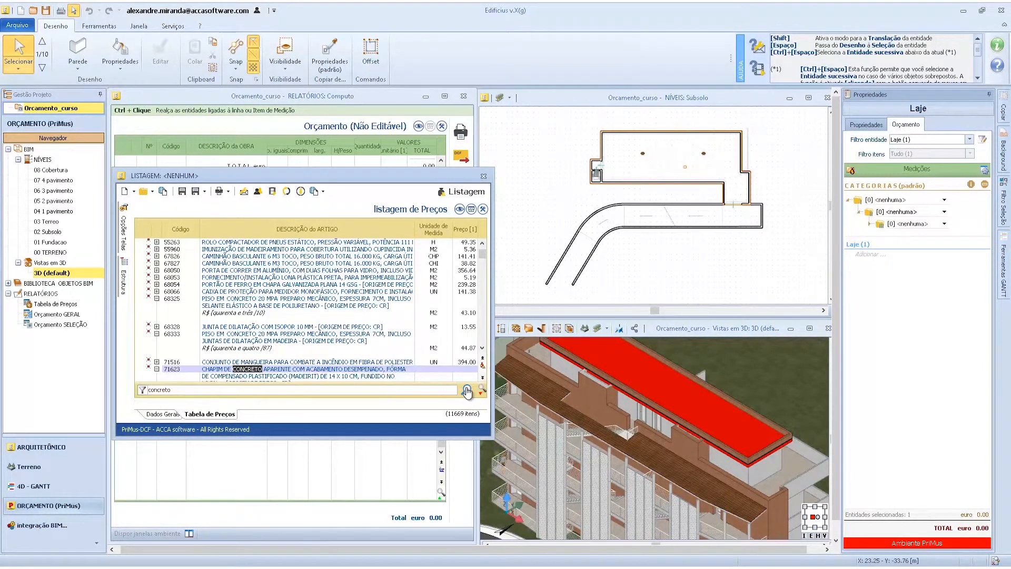
left_click(466, 390)
left_click(466, 390)
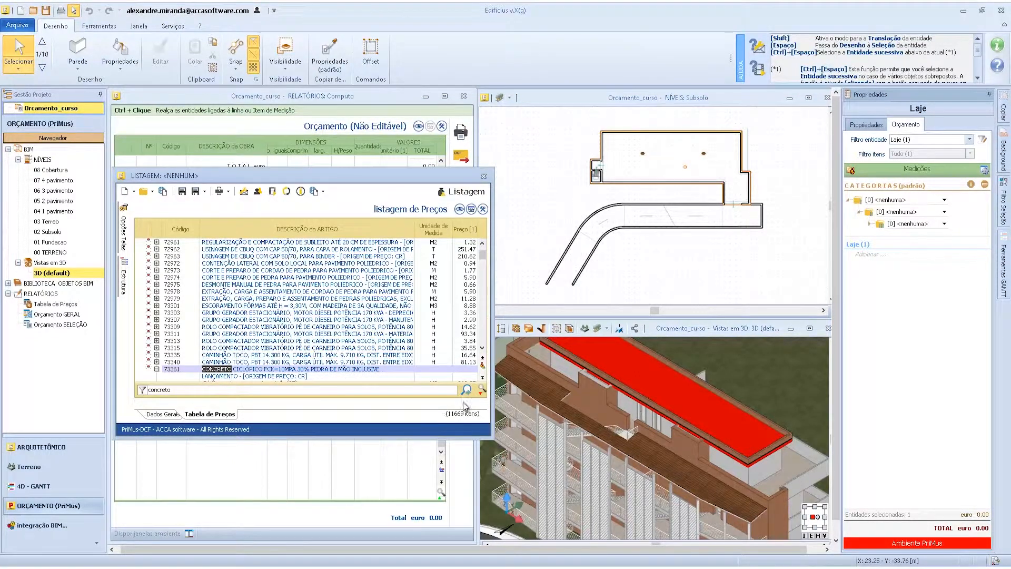
left_click(467, 391)
left_click(466, 390)
left_click(467, 390)
left_click(466, 391)
left_click(467, 391)
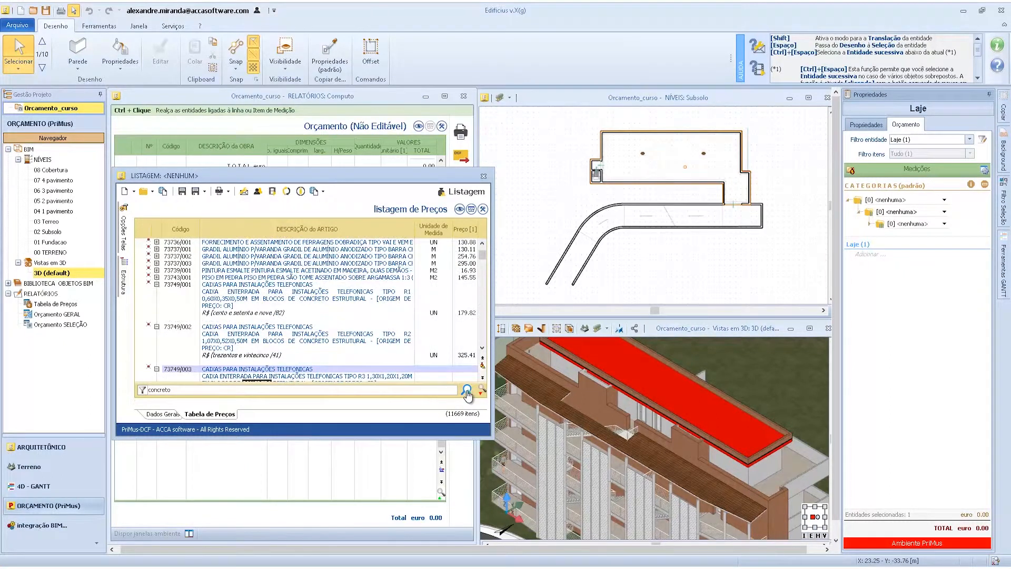
left_click(466, 390)
left_click(467, 390)
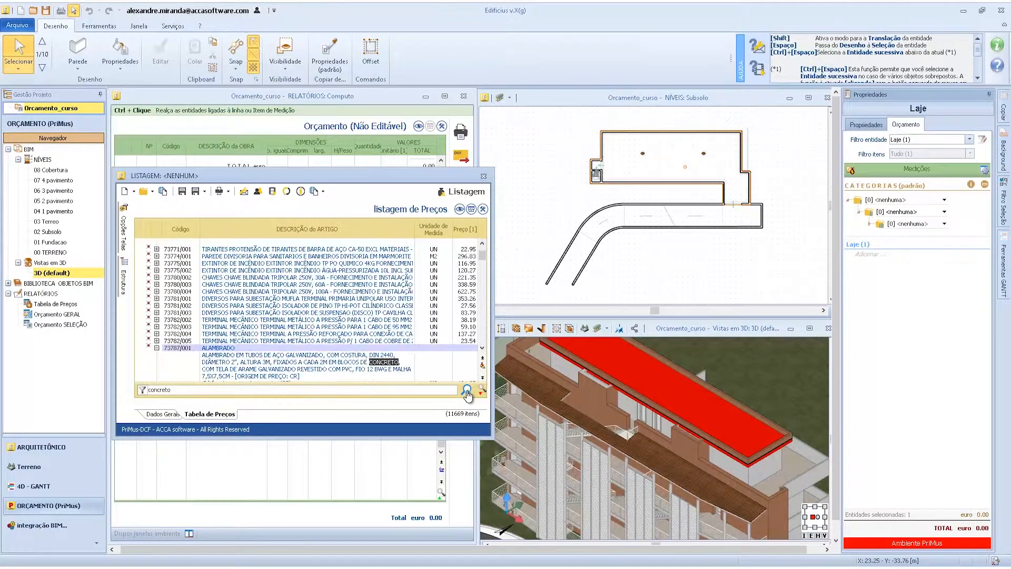
left_click(466, 390)
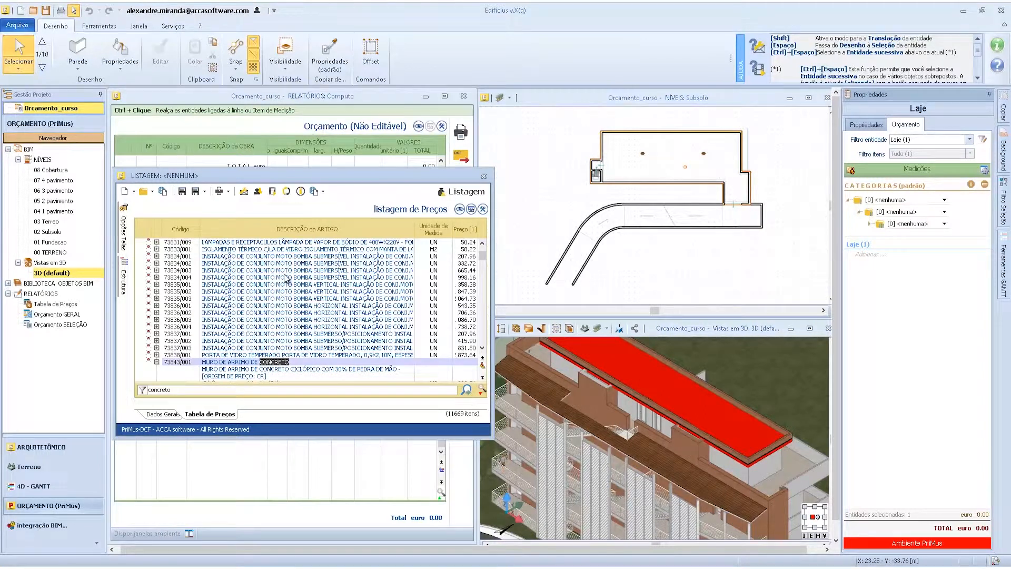
Step: Enlarge the price list window vertically and show the detailed data of item 73836/001
left_click_drag(451, 168, 448, 91)
left_click_drag(418, 438, 417, 536)
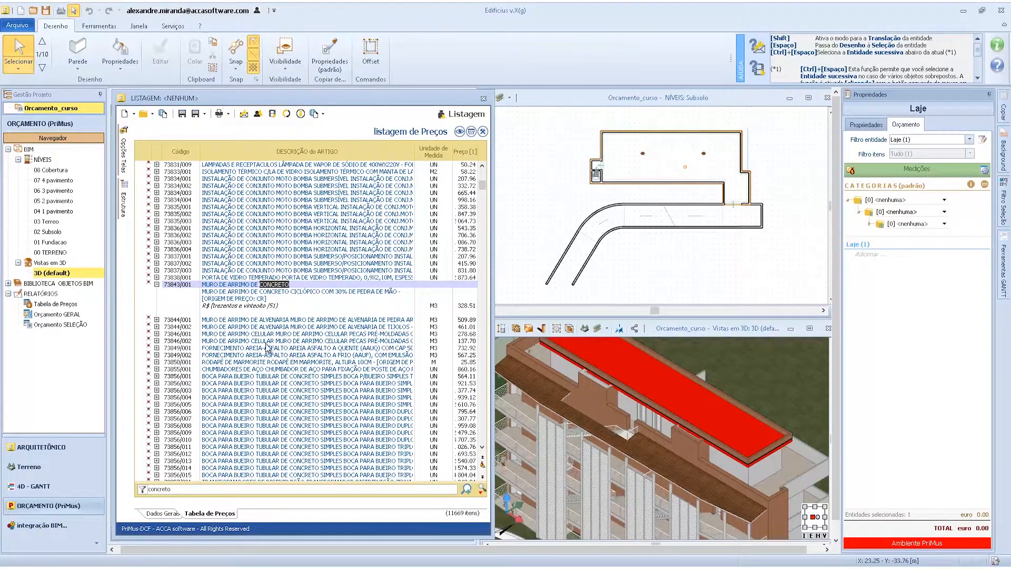
left_click(471, 133)
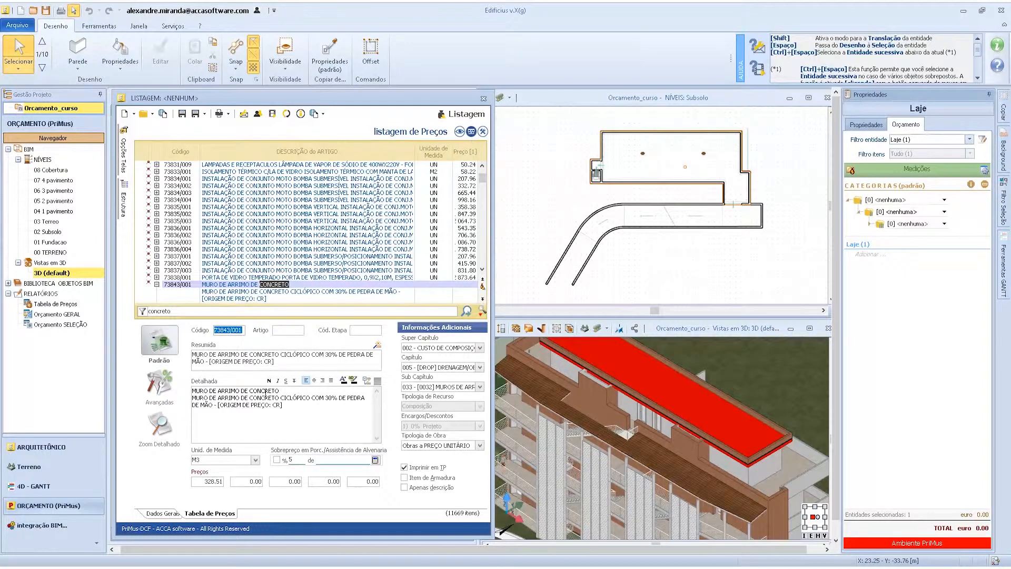
left_click(278, 228)
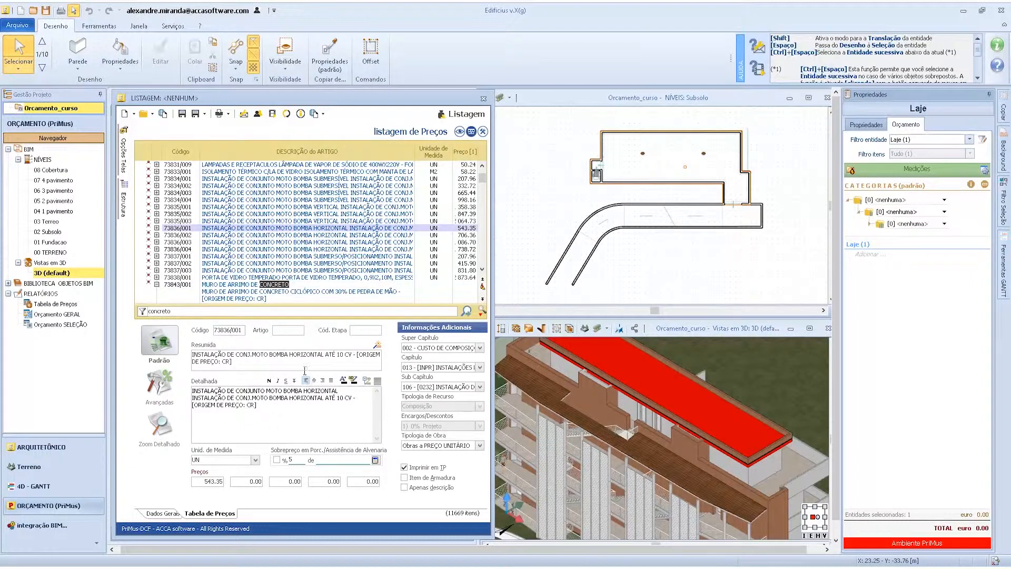
Step: Group the price list by chapter structure (Agrupamento Estrutura de Capítulos) and select the subchapter [0325] CUSTO HORÁRIO PRODUTIVO DIURNO
left_click(482, 132)
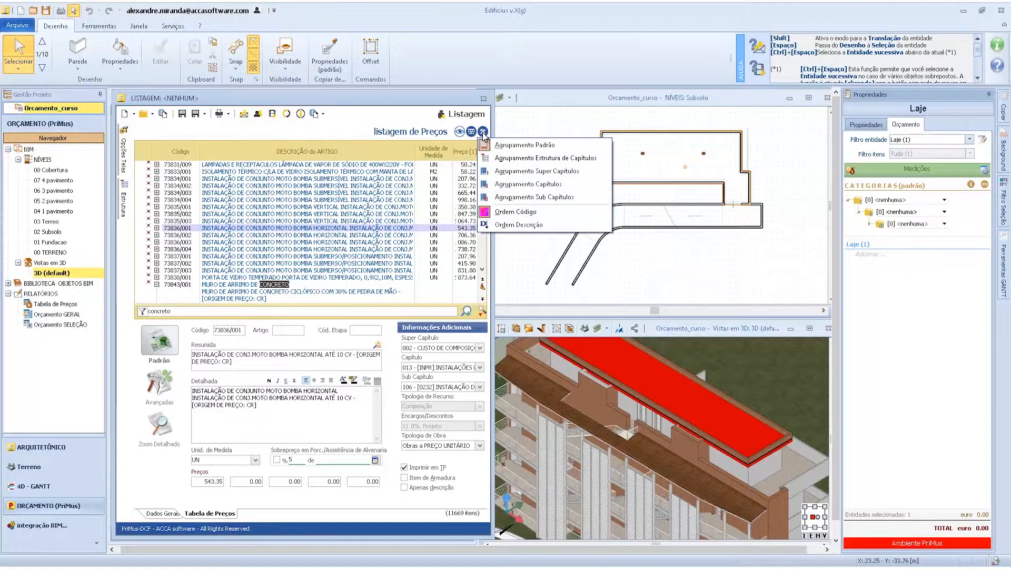
left_click(544, 158)
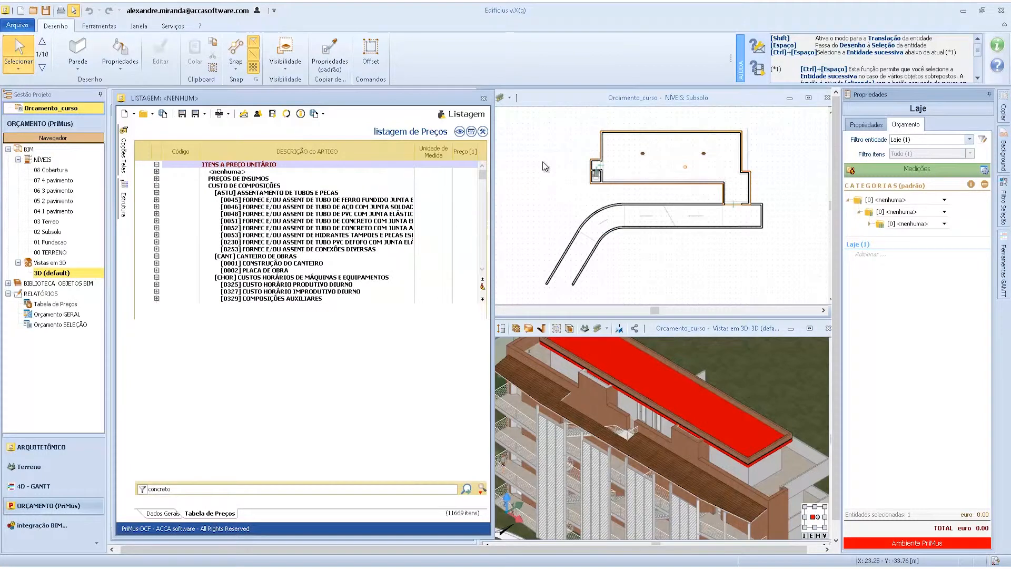
left_click(240, 194)
left_click(285, 277)
left_click(283, 286)
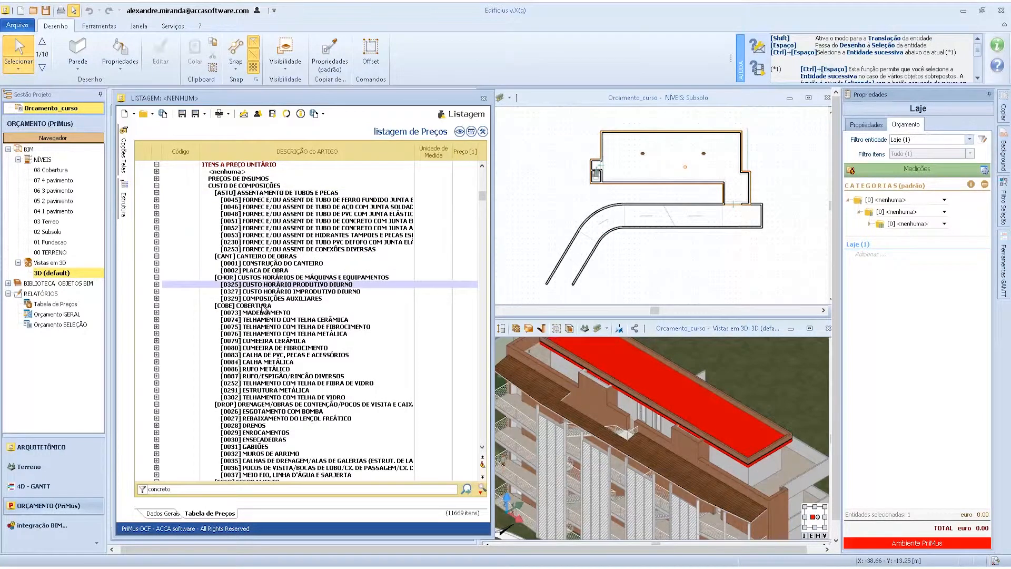
Step: Assign concrete item 94966 (CONCRETO FCK = 30MPA) from price list subchapter [0043] CONCRETOS to the selected roof slab as a measurement item
left_click_drag(485, 198, 486, 237)
left_click_drag(486, 236, 475, 320)
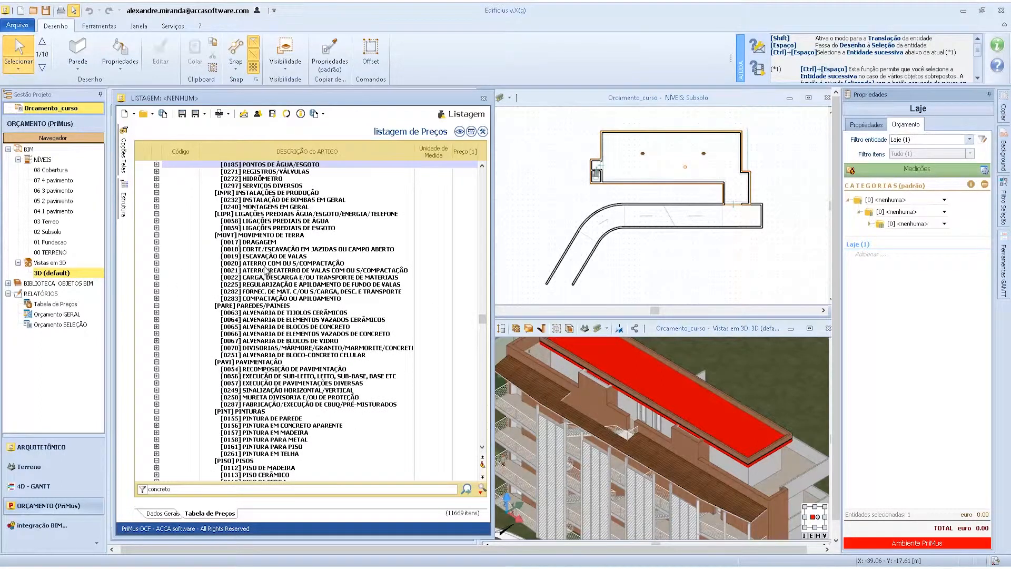
scroll(263, 268, "up", 10)
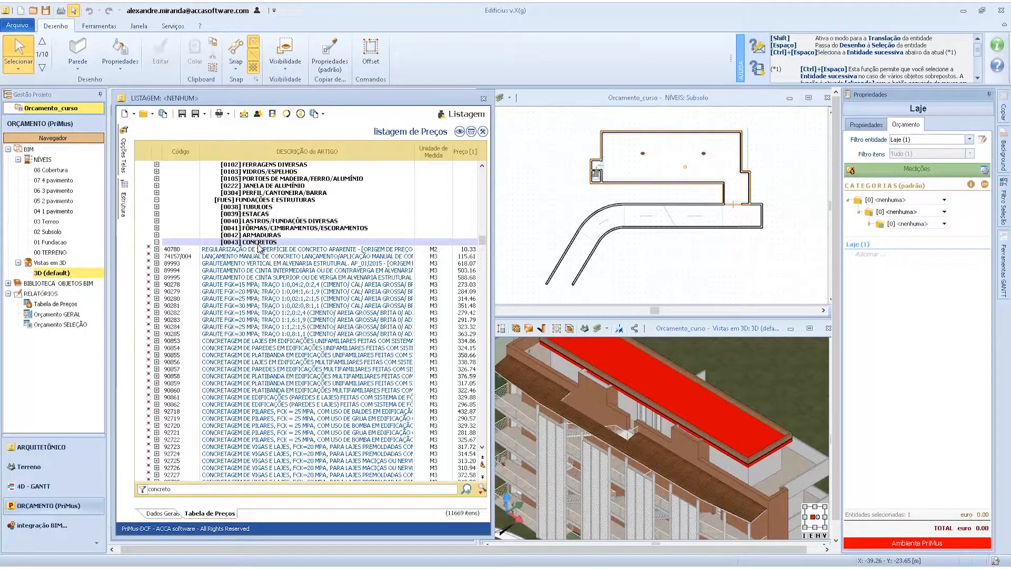
scroll(290, 296, "down", 4)
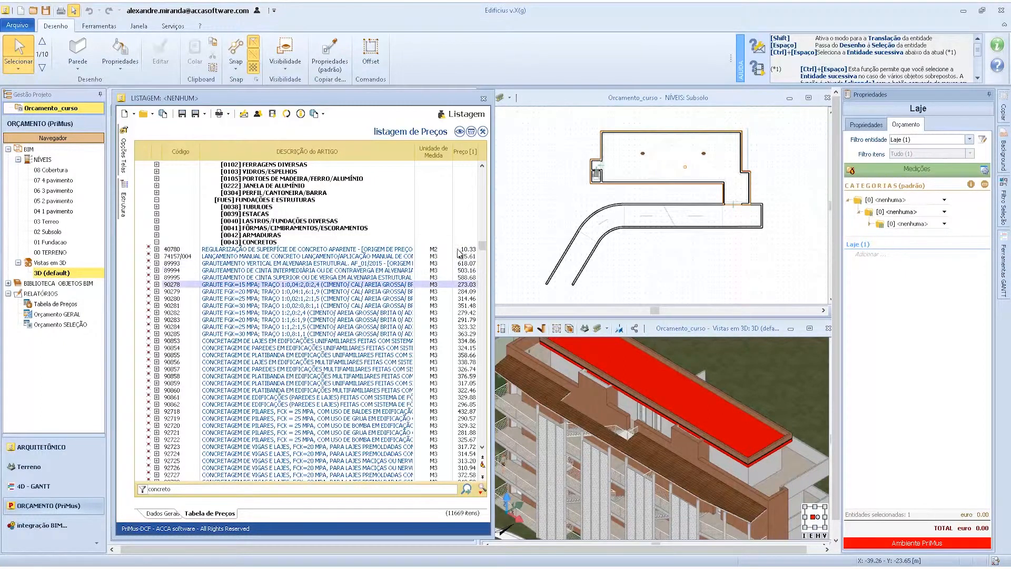
scroll(439, 289, "down", 15)
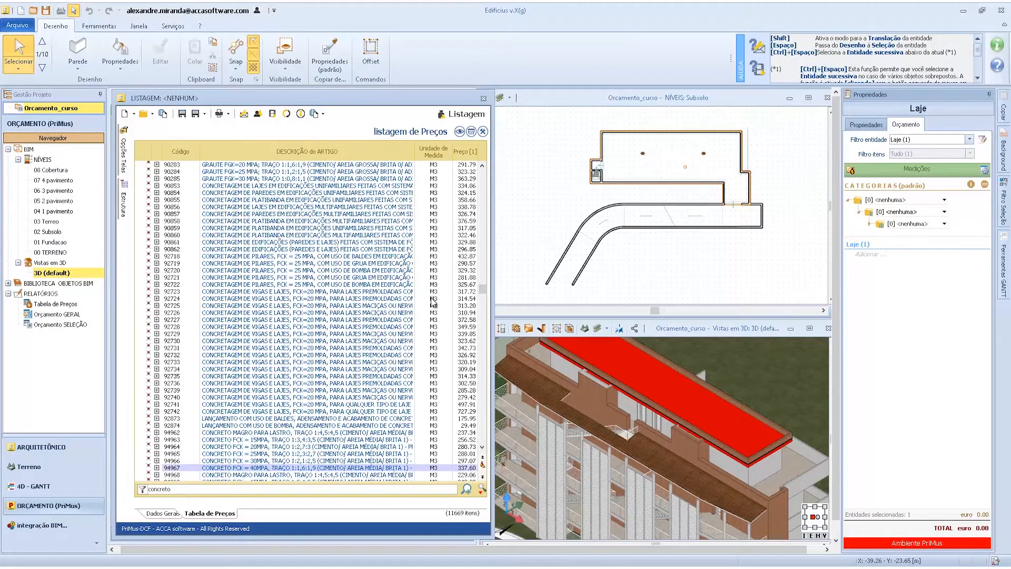
scroll(300, 379, "down", 5)
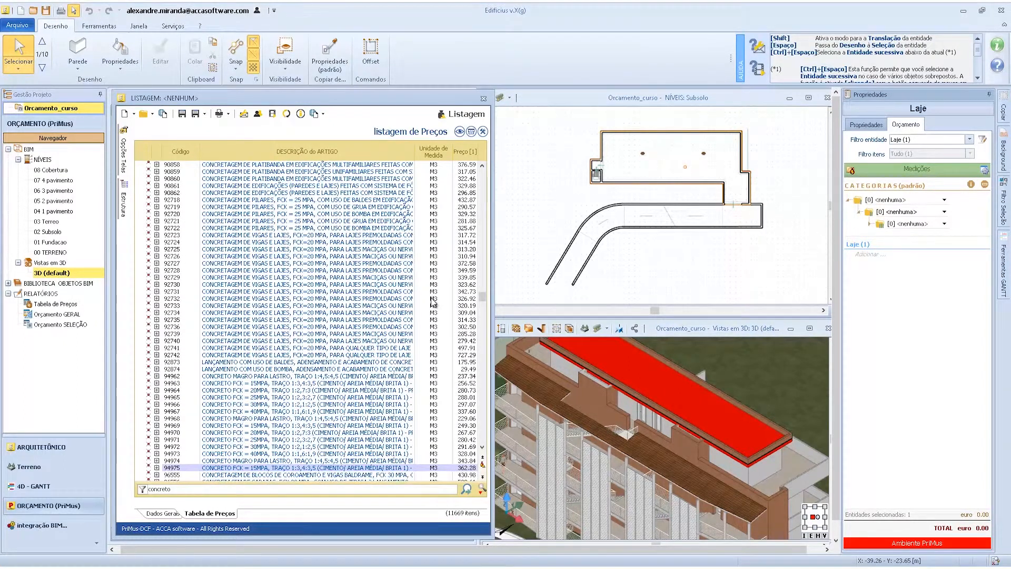
left_click(263, 398)
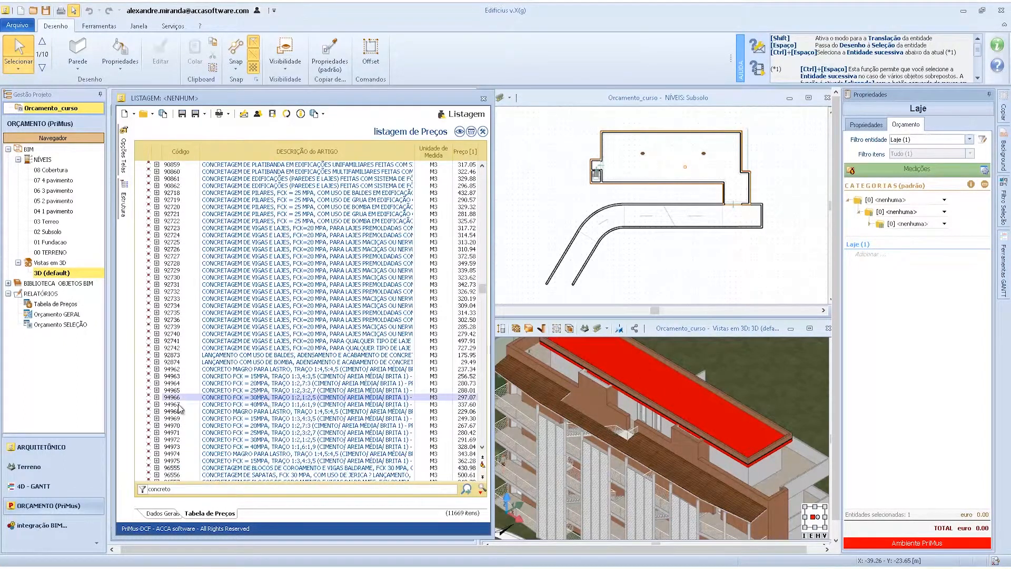
left_click_drag(235, 402, 876, 257)
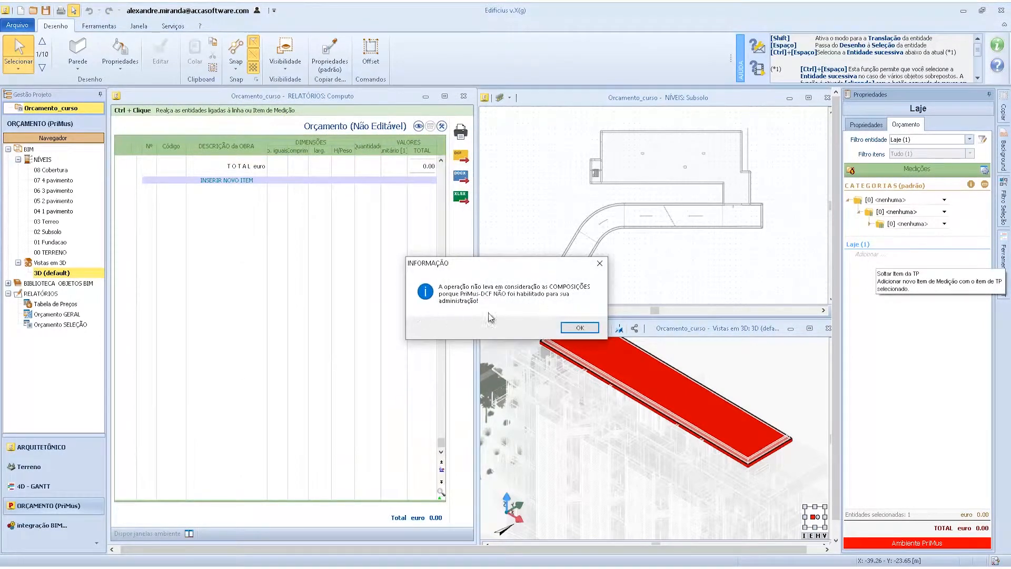
left_click(580, 327)
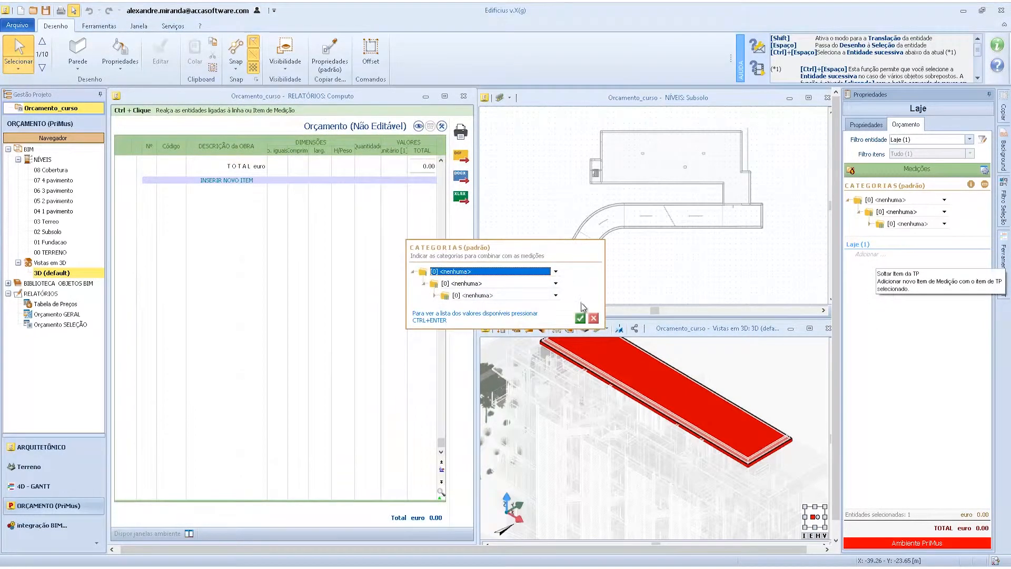
Step: Add a new super category named "Estruturas" for the slab's concrete item
left_click(508, 284)
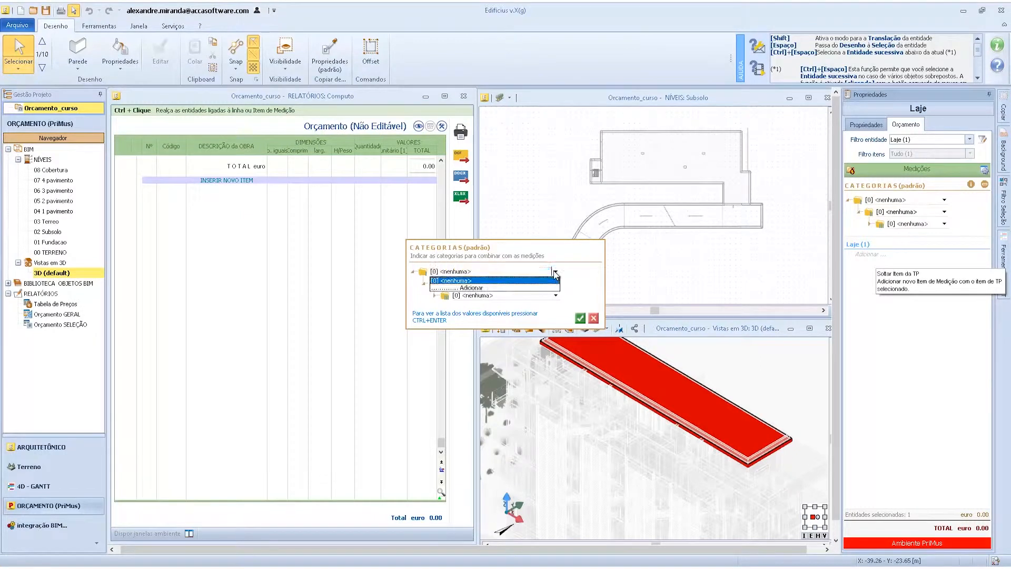
left_click(510, 288)
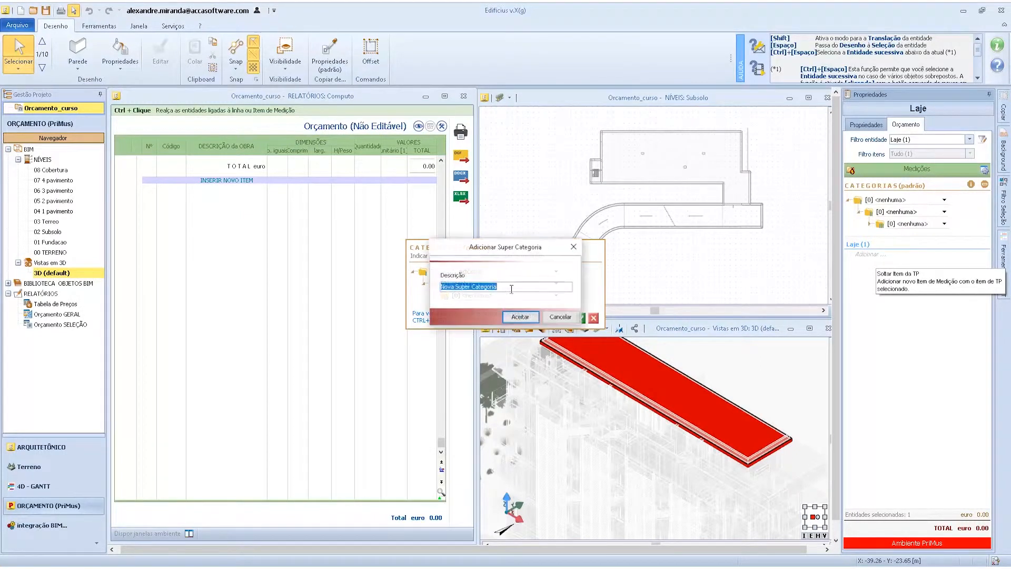
type("Con")
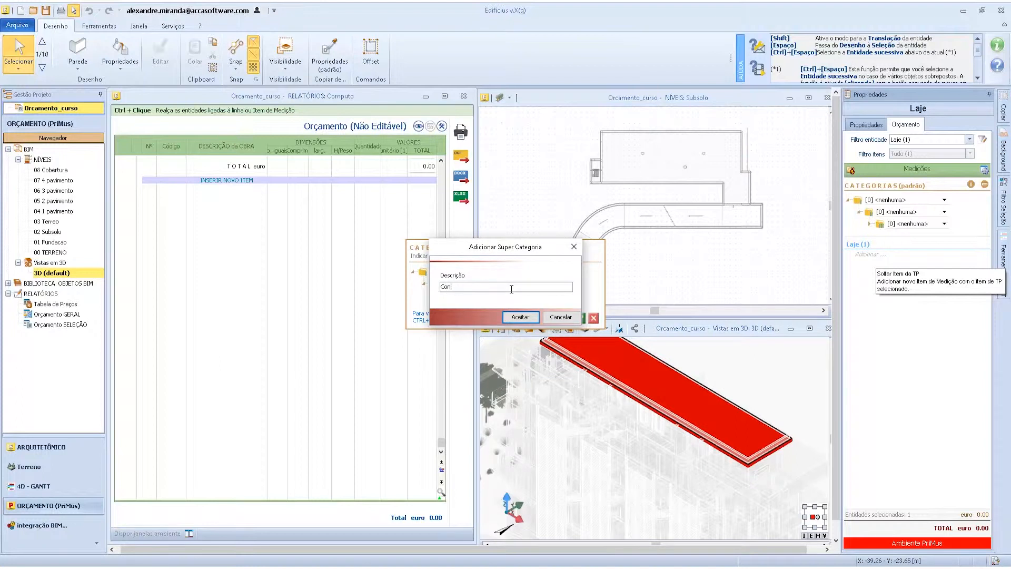
key("BackSpace")
key("BackSpace")
key("BackSpace")
type("Es")
key("Return")
Step: Add the category "Concreto" under Estruturas and accept the category assignment for the item
left_click(556, 284)
left_click(528, 299)
type("Concreto")
left_click(521, 316)
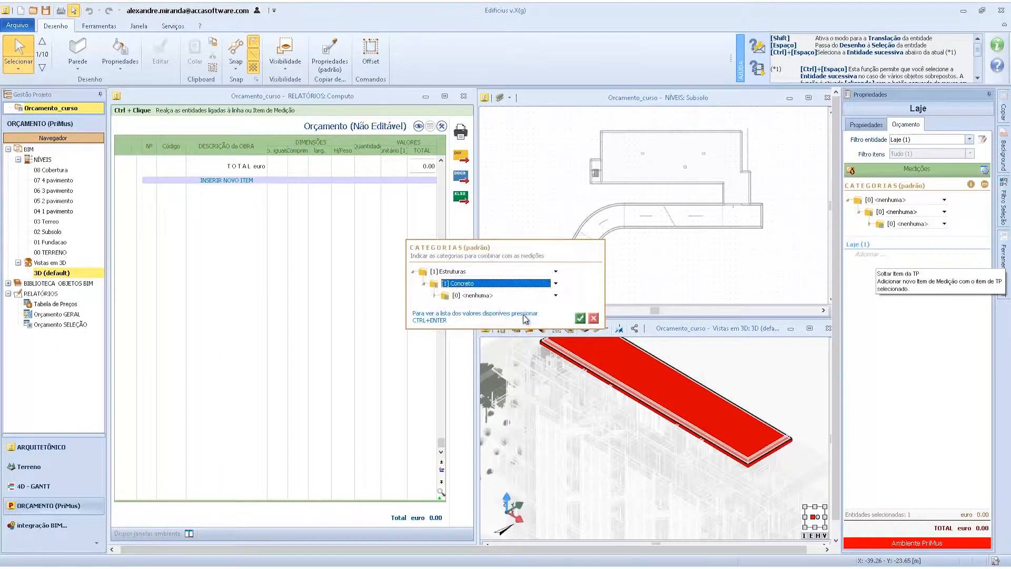
left_click(580, 318)
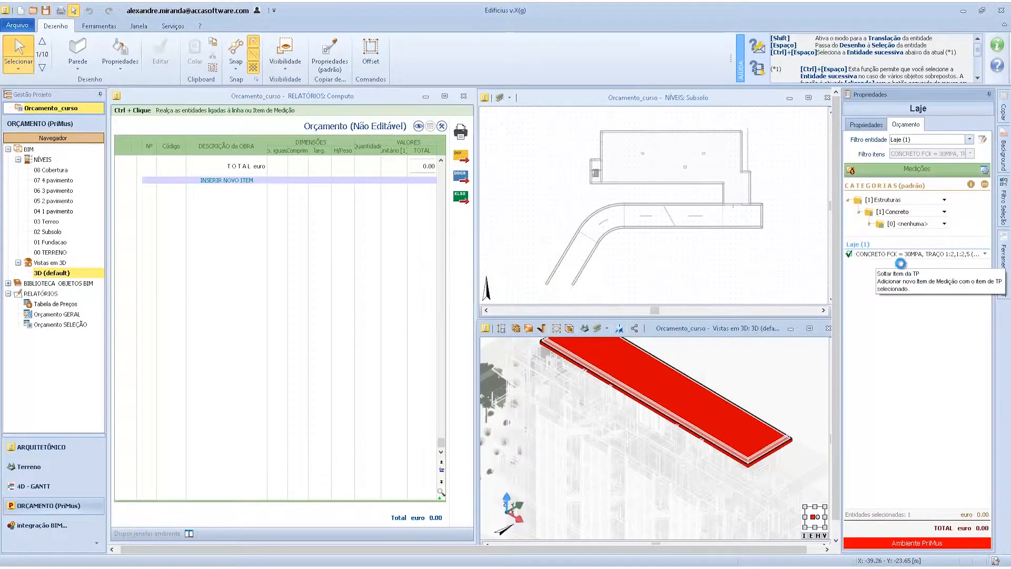
Step: Open the measurement editor of the slab's concrete item and fill the line description with "Laje" followed by the Nível variable
left_click(891, 260)
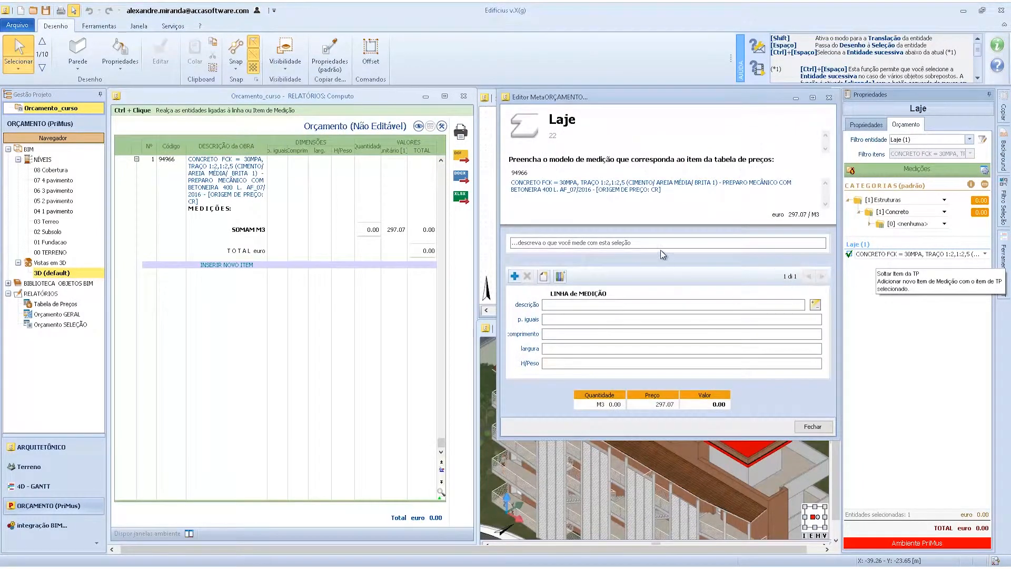
left_click(562, 305)
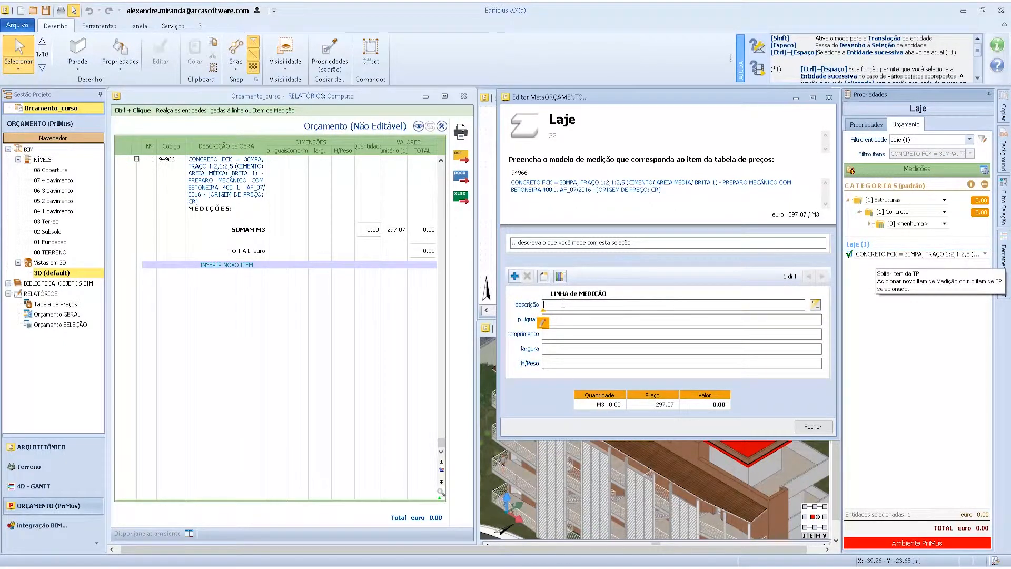
left_click(562, 333)
left_click(563, 348)
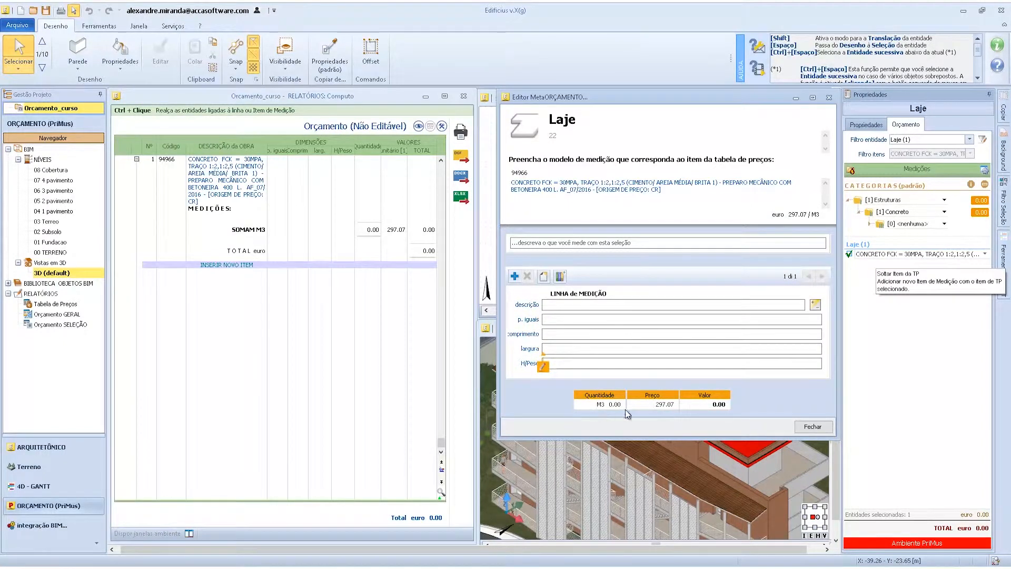
left_click(560, 307)
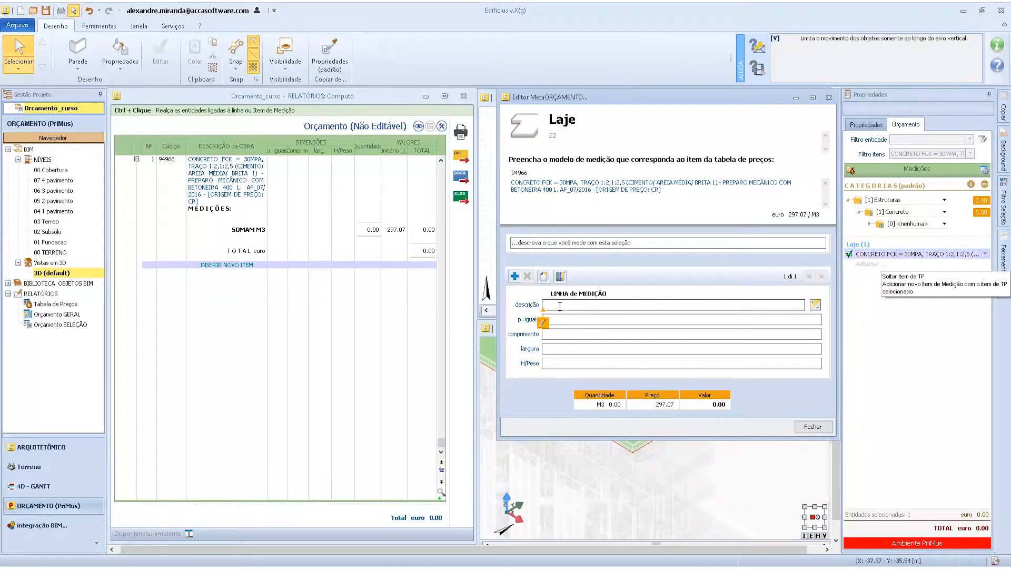
type("Laje")
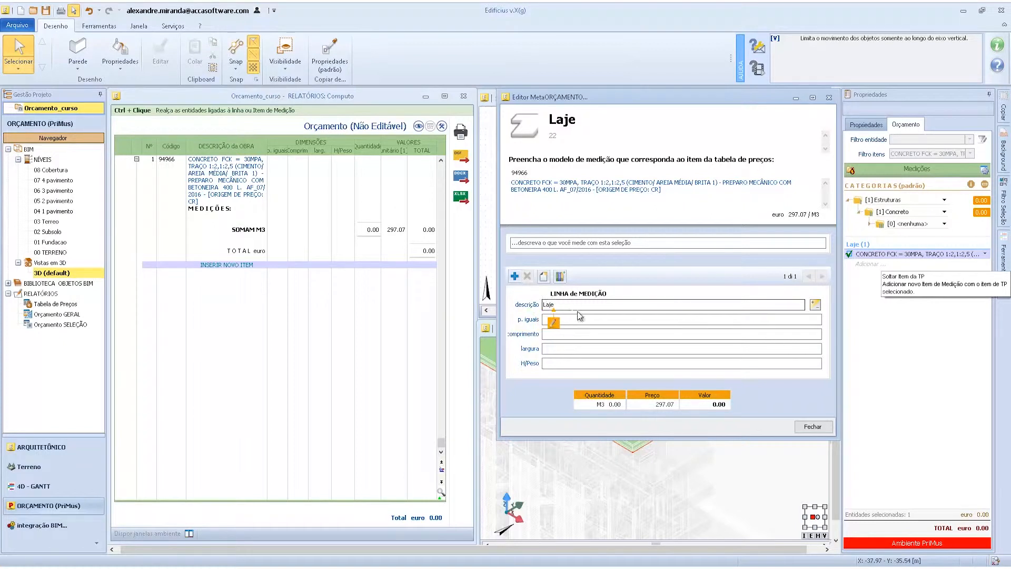
left_click(553, 322)
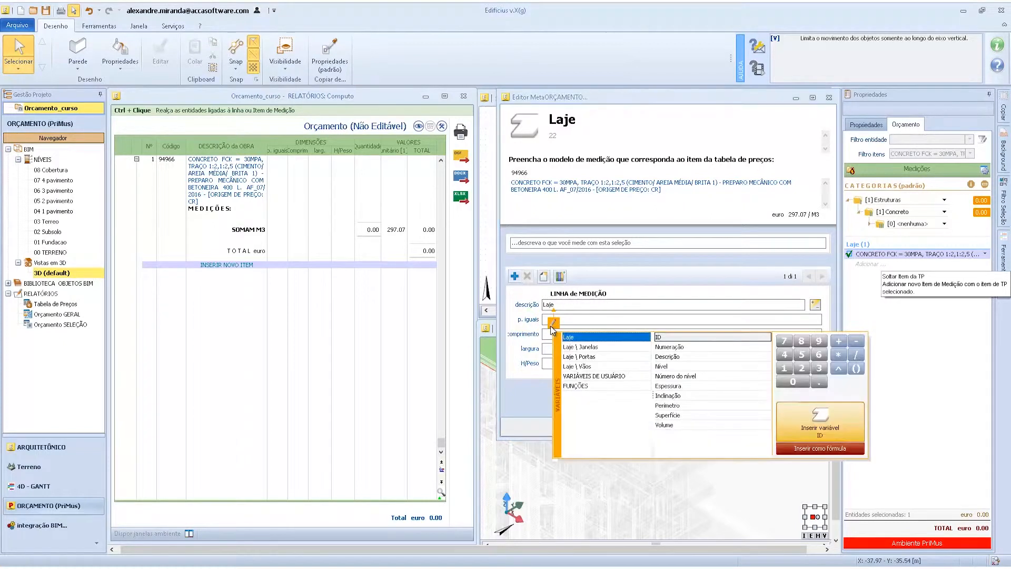
left_click(672, 367)
double_click(672, 367)
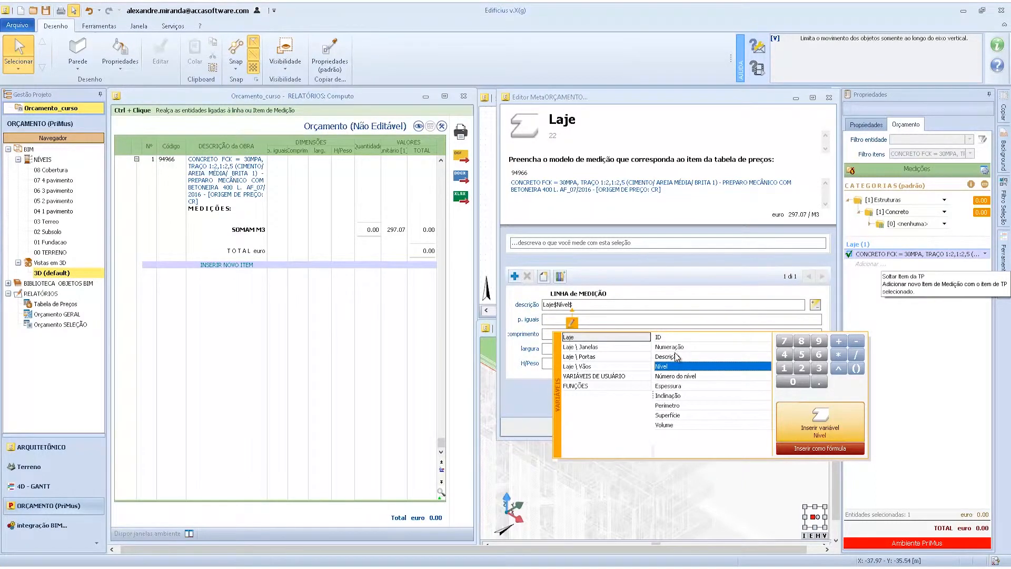
Step: Separate the word "Laje" from the Nível variable with a space, so the description reads "Laje $Nível$"
left_click(595, 304)
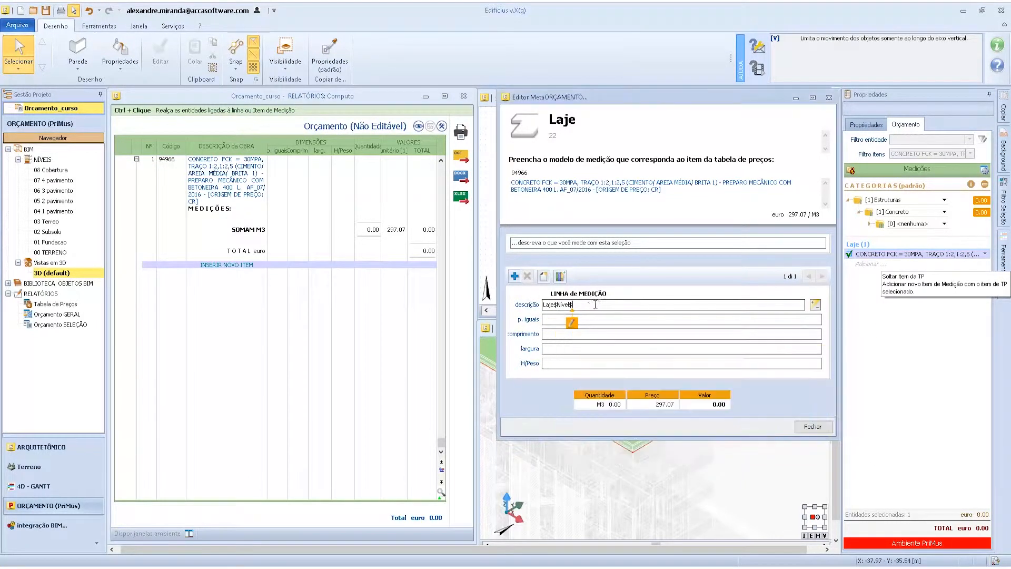
left_click(557, 304)
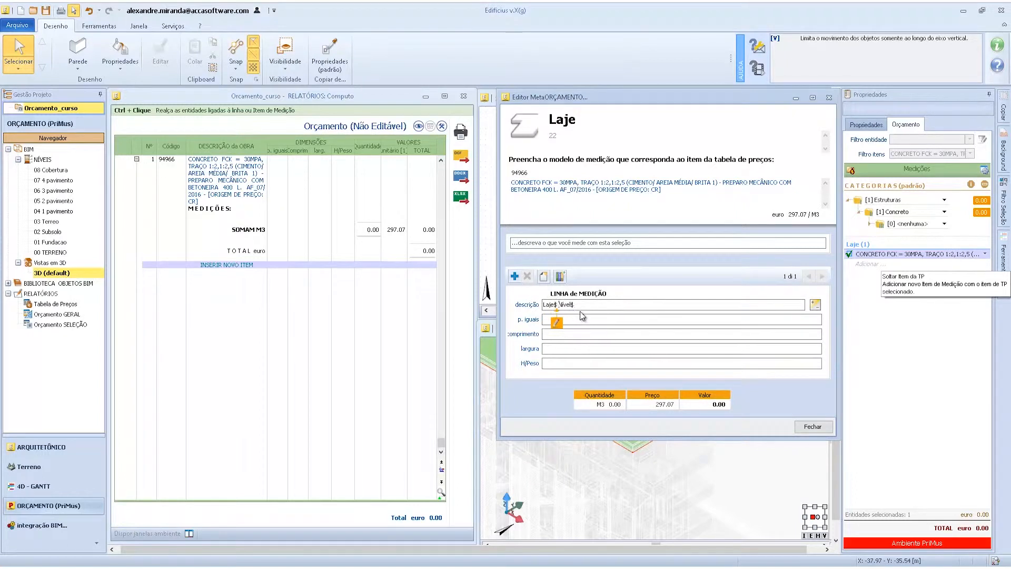
left_click(596, 302)
key("Left")
key("Left")
key("Left")
key("Left")
key("Left")
key("Left")
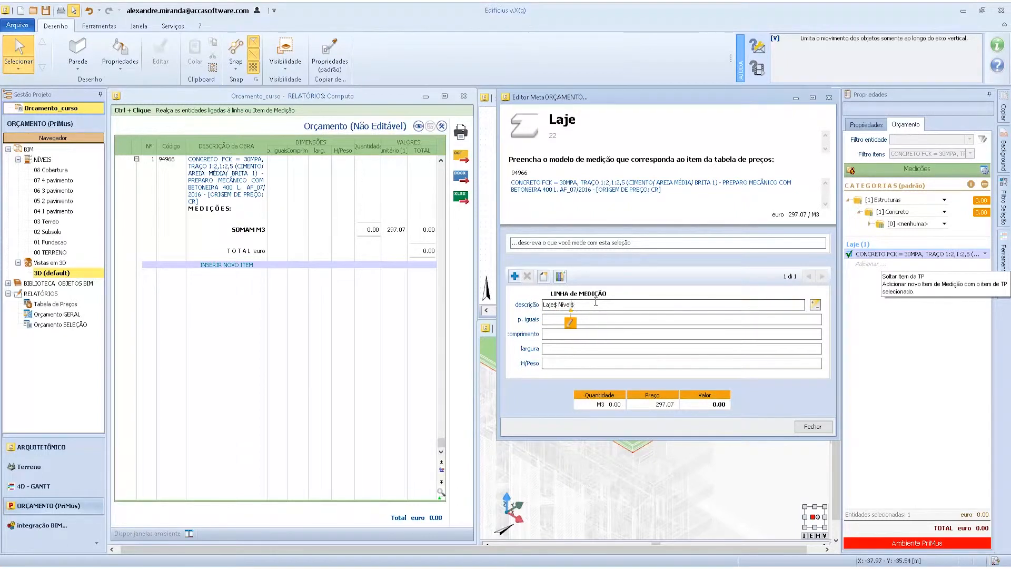
key("Left")
Step: Append "Id:" and the ID variable to the measurement line description, giving "Laje $Nível$ Id: $ID$"
left_click(597, 307)
type("Id")
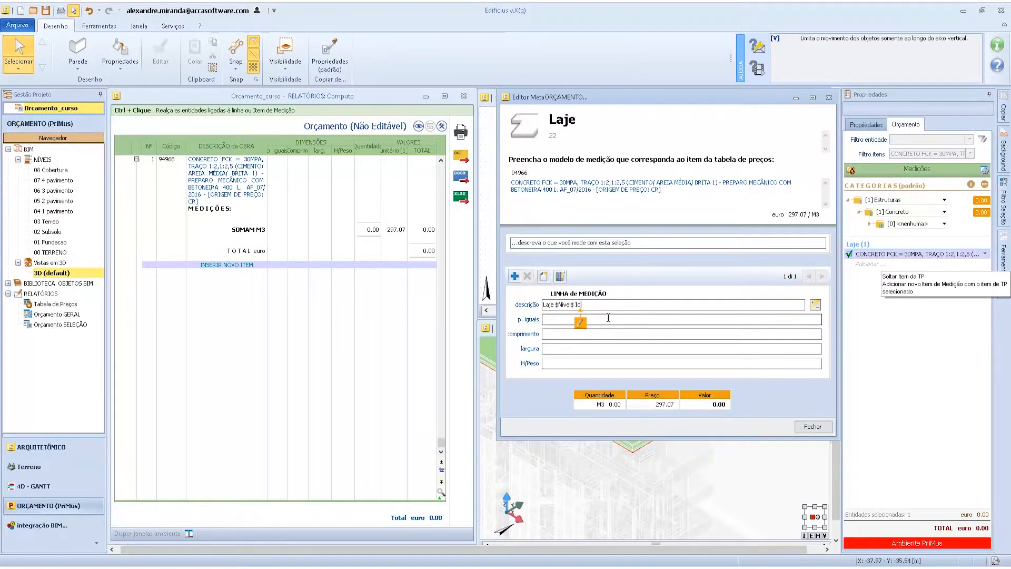
type(":")
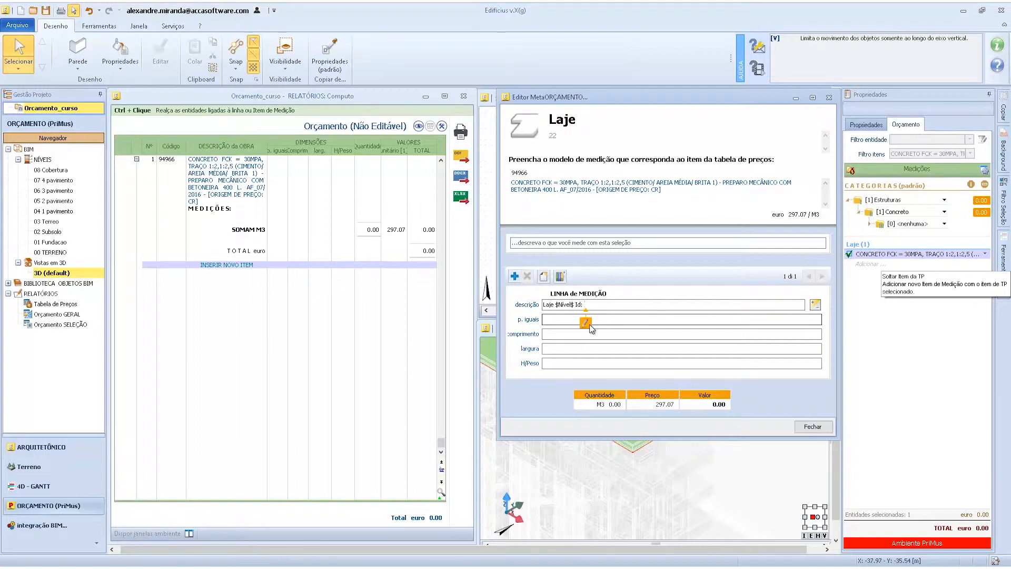
left_click(591, 326)
double_click(672, 340)
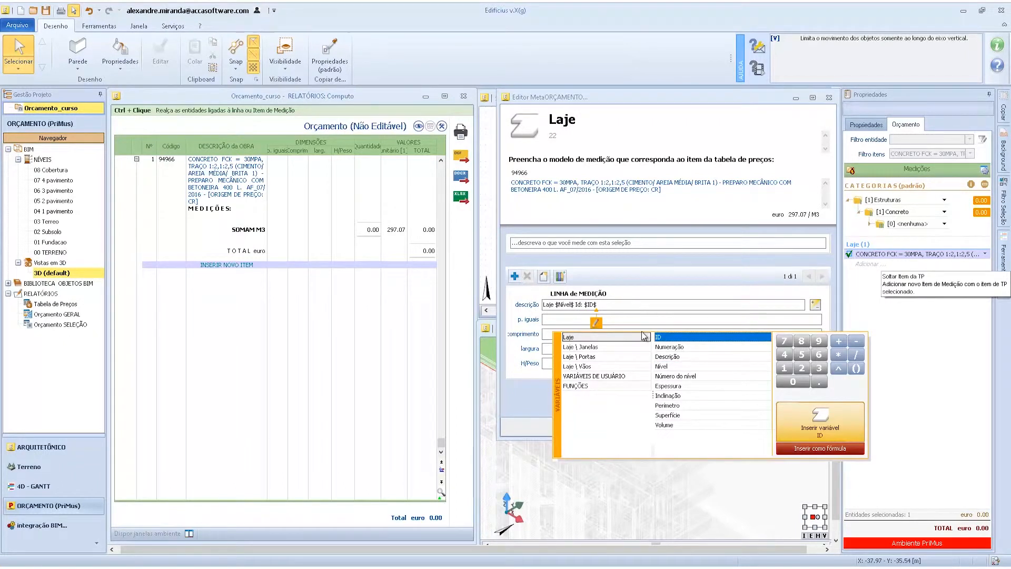
left_click(557, 320)
Step: Set the measurement line's length (comprimento) to the slab's Volume variable and close the measurement editor
left_click(561, 332)
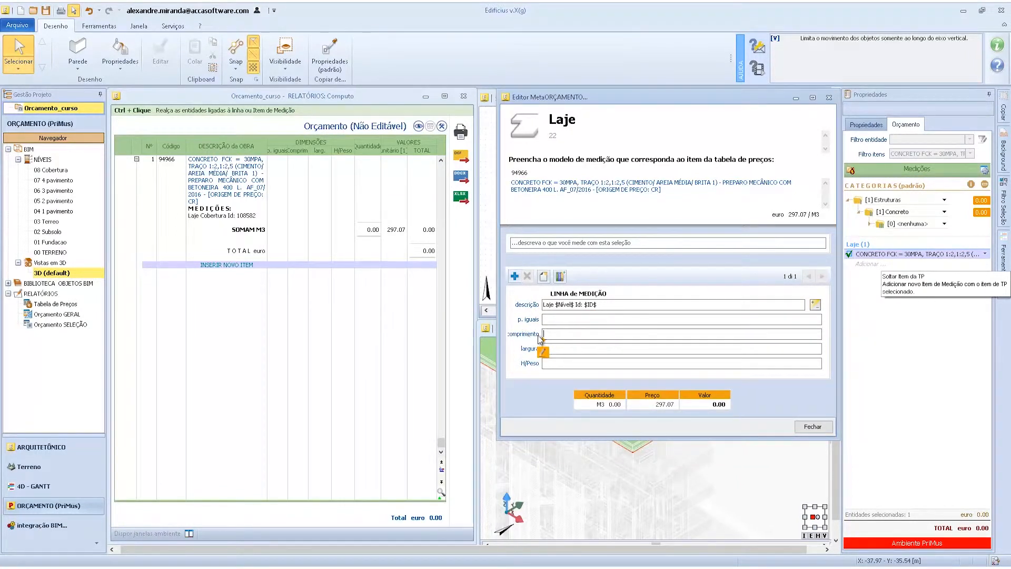
left_click(544, 351)
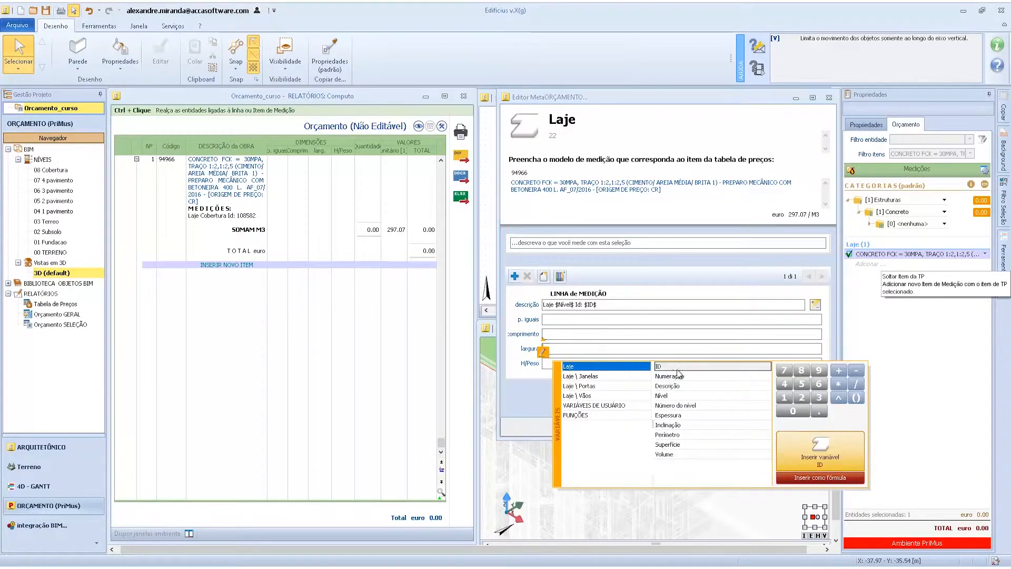
left_click(672, 455)
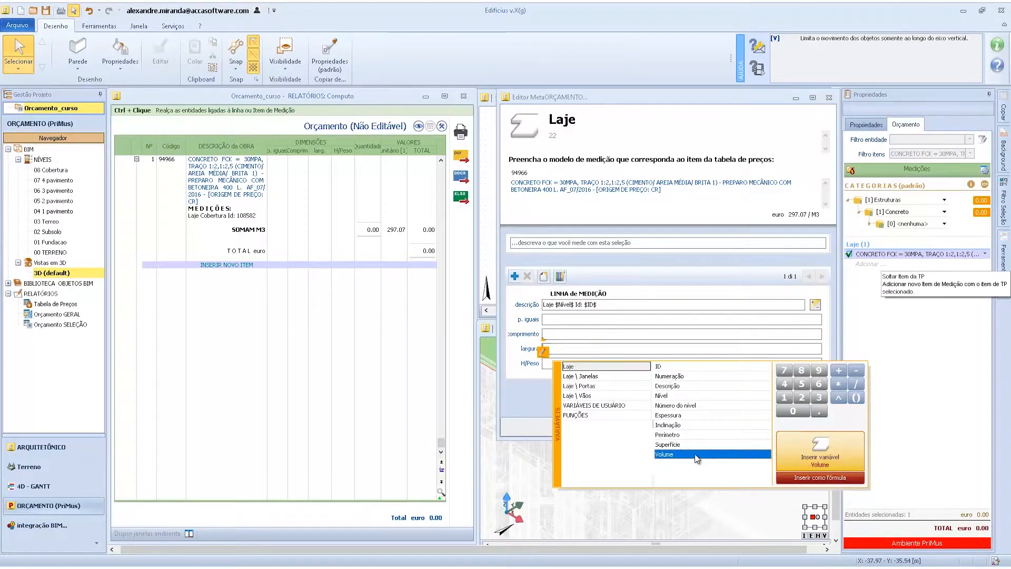
double_click(683, 456)
left_click(537, 377)
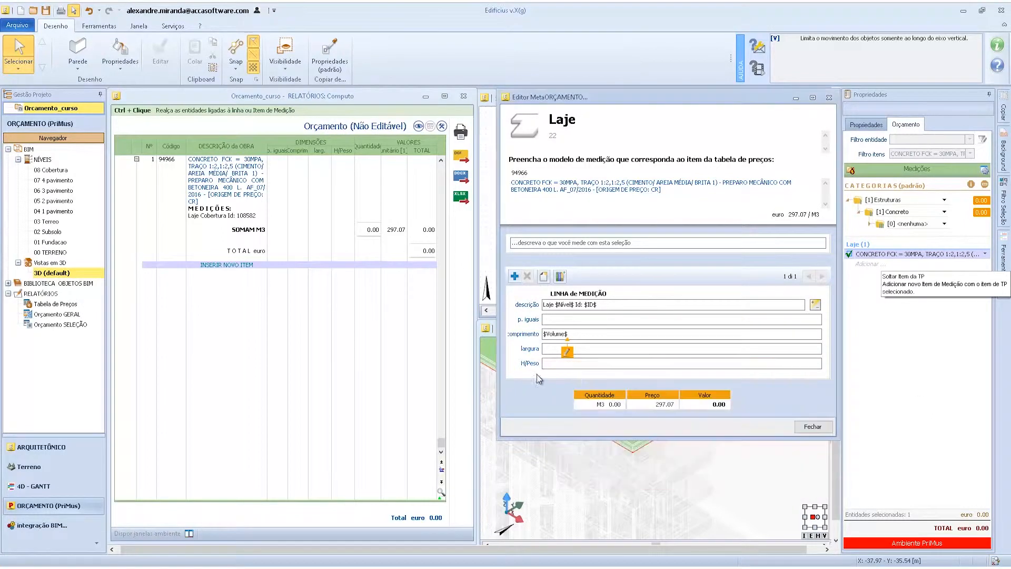
left_click(812, 427)
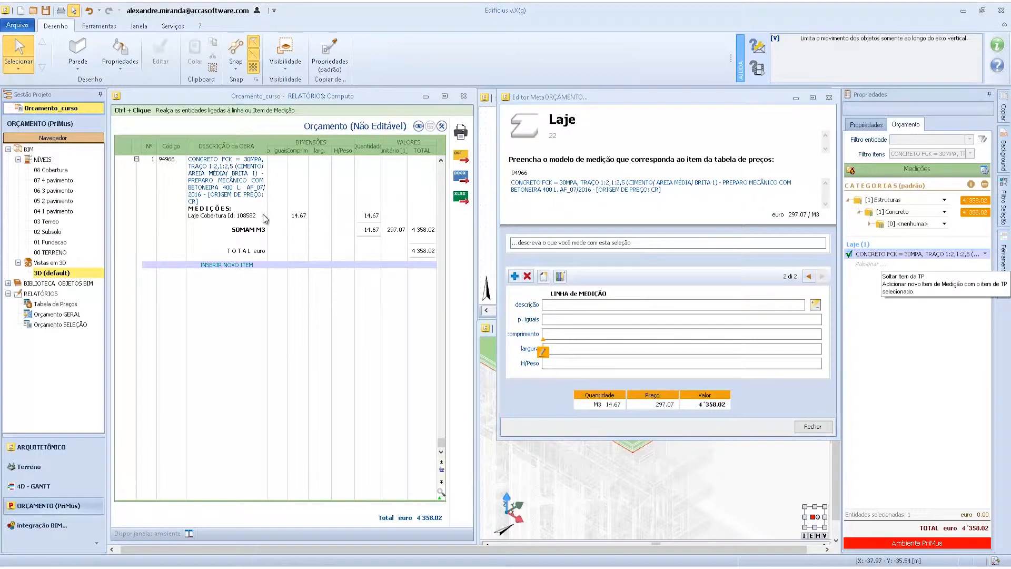
left_click(811, 427)
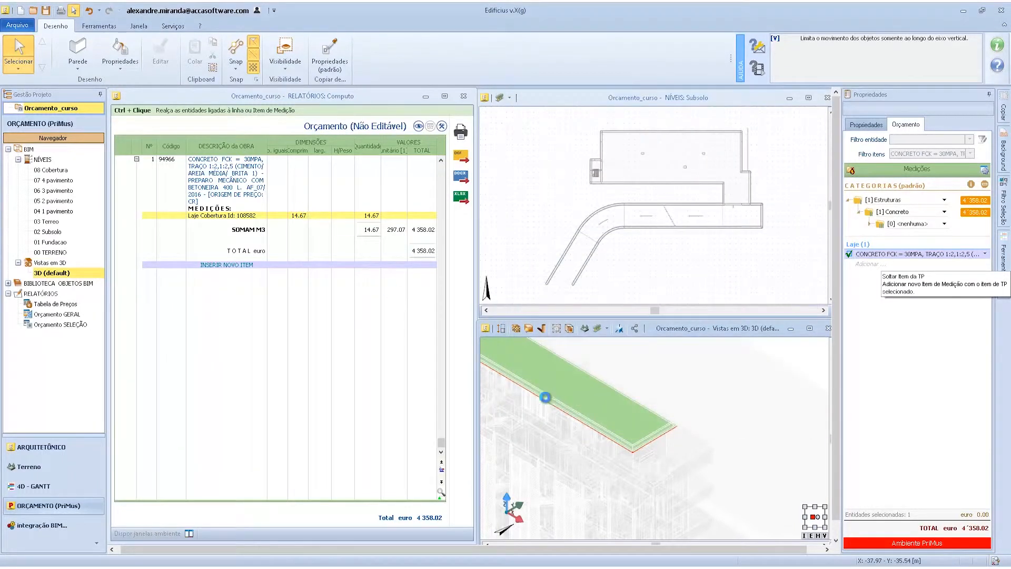
Step: Highlight the roof slab's measurement line in the budget, clear the selection, and select the terrace slab below the roof in the 3D view
left_click(298, 217)
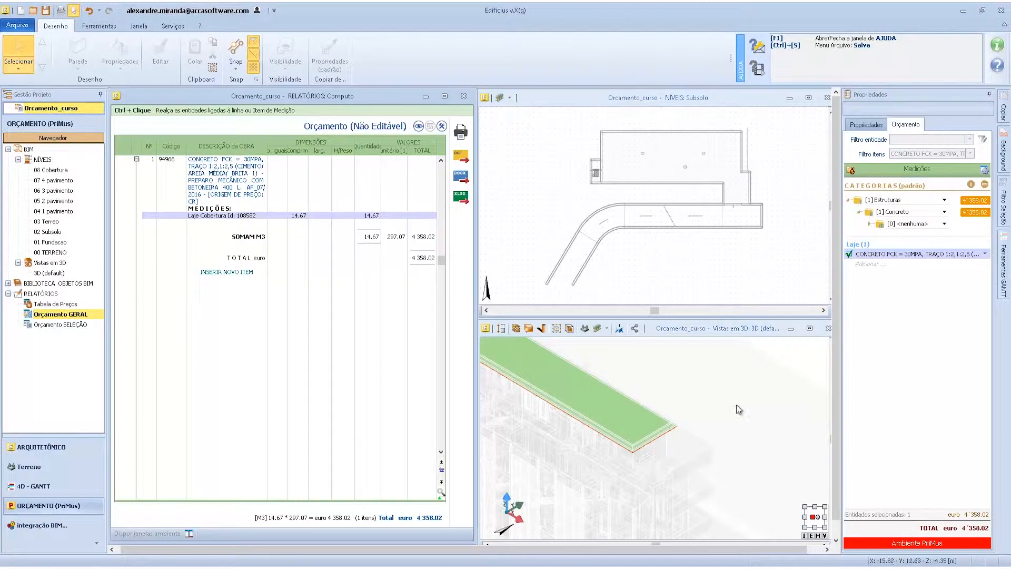
left_click(787, 356)
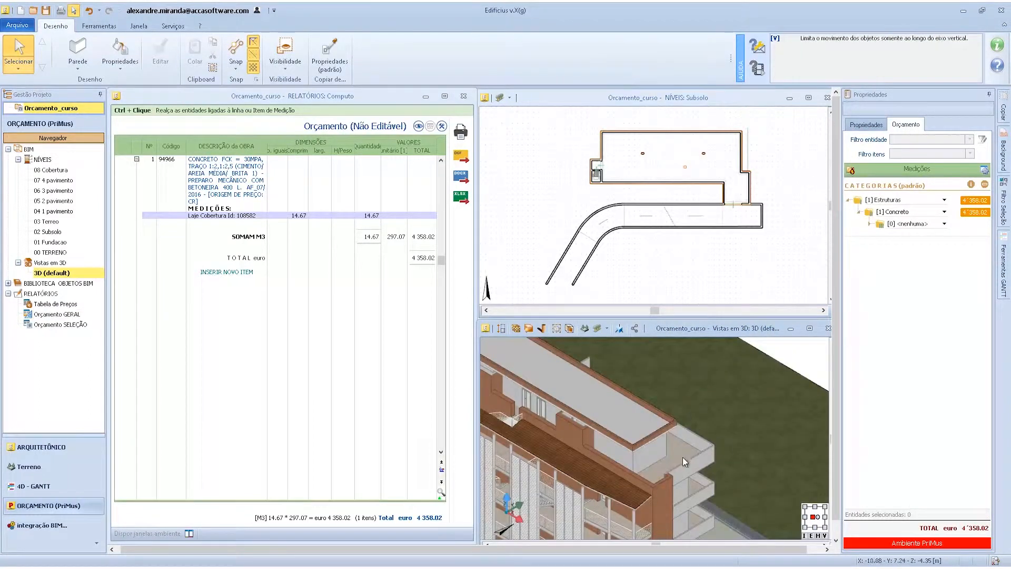
left_click(679, 454)
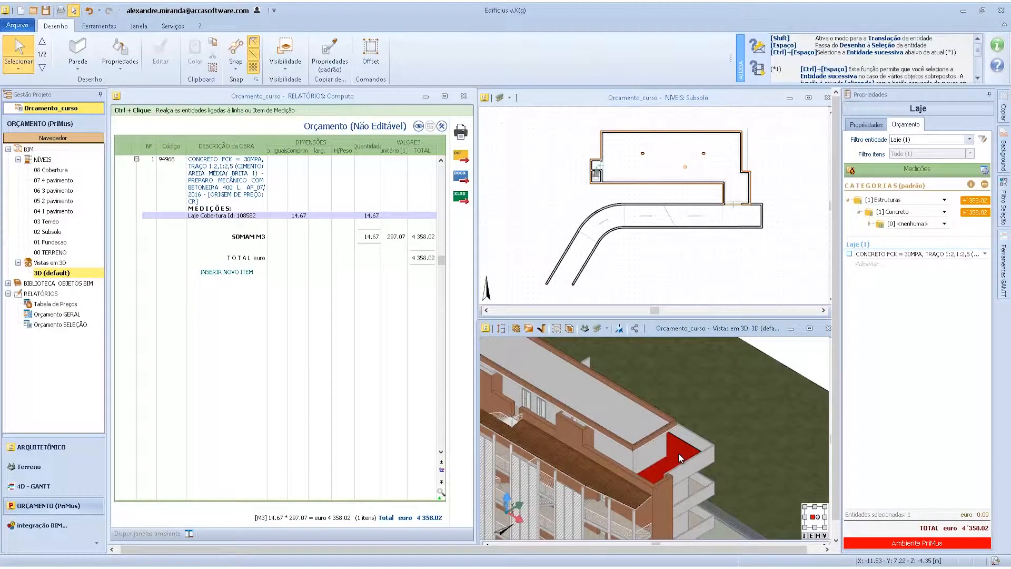
Step: Link the CONCRETO FCK = 30MPA price item to the selected terrace slab and clear the selection
left_click(848, 254)
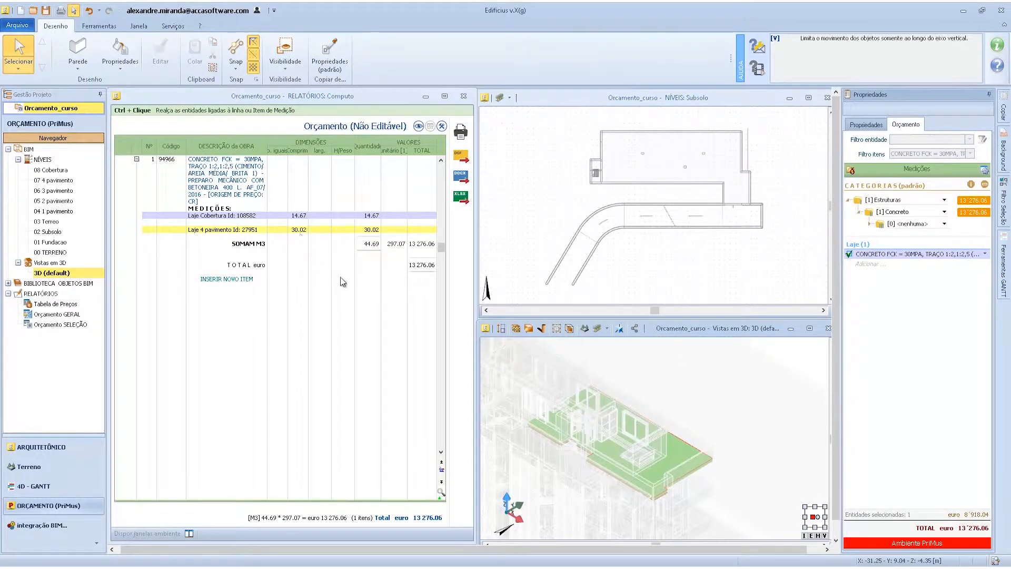
left_click(788, 353)
scroll(695, 411, "down", 3)
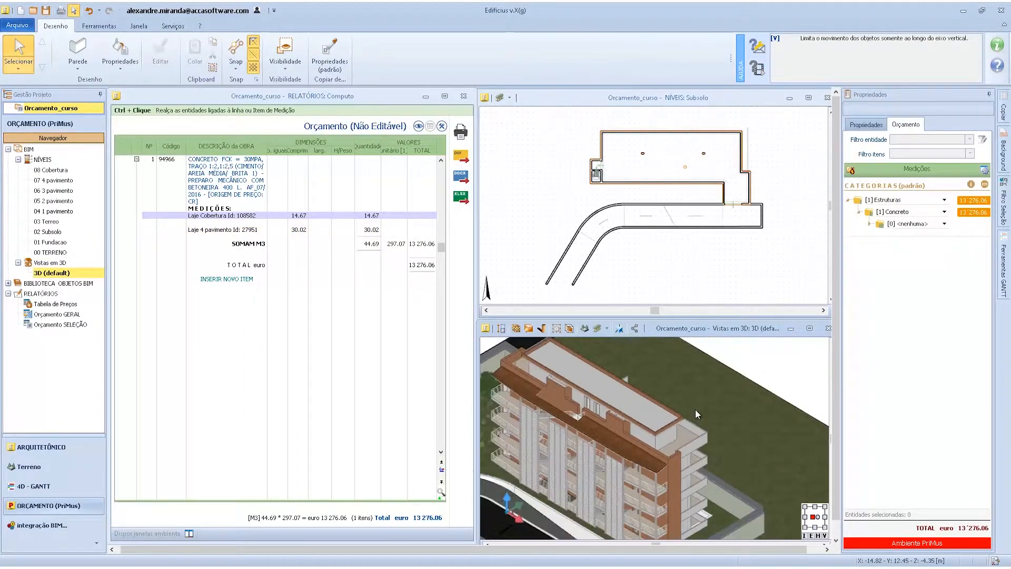
Step: Select the balcony slab one level below the terrace and link it to the CONCRETO FCK = 30MPA price item
scroll(690, 471, "up", 5)
left_click(703, 440)
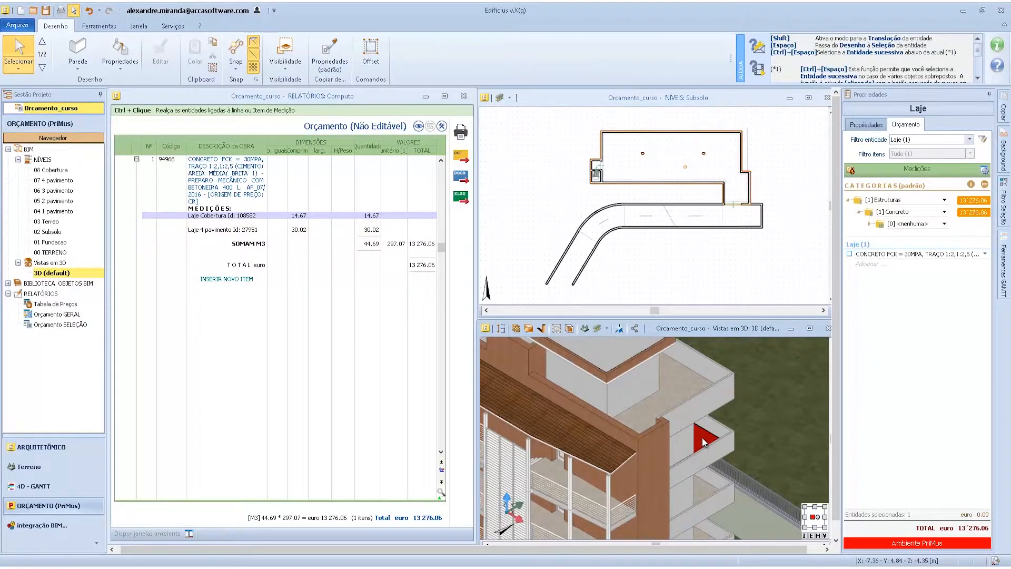
left_click(850, 254)
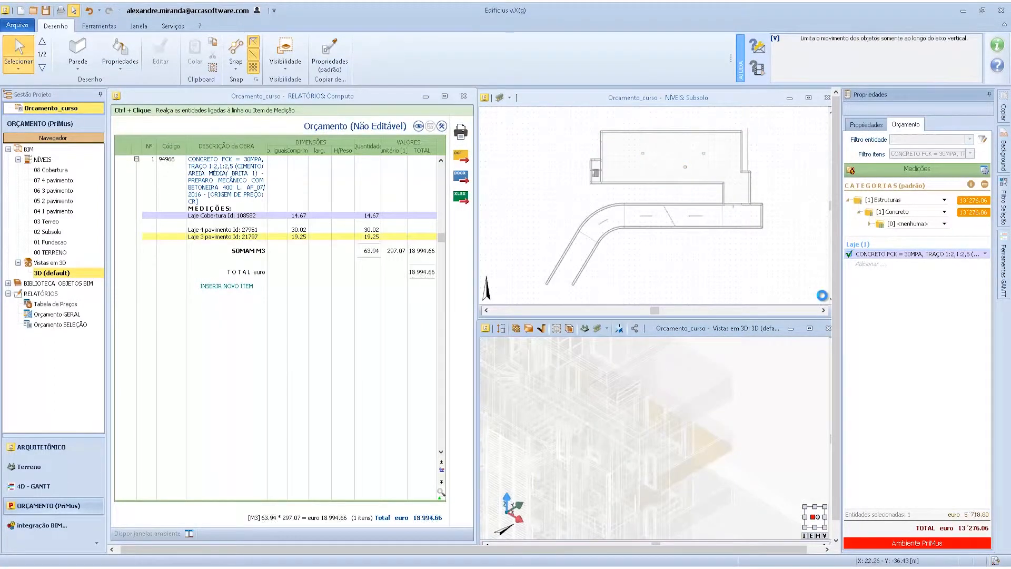
left_click(777, 365)
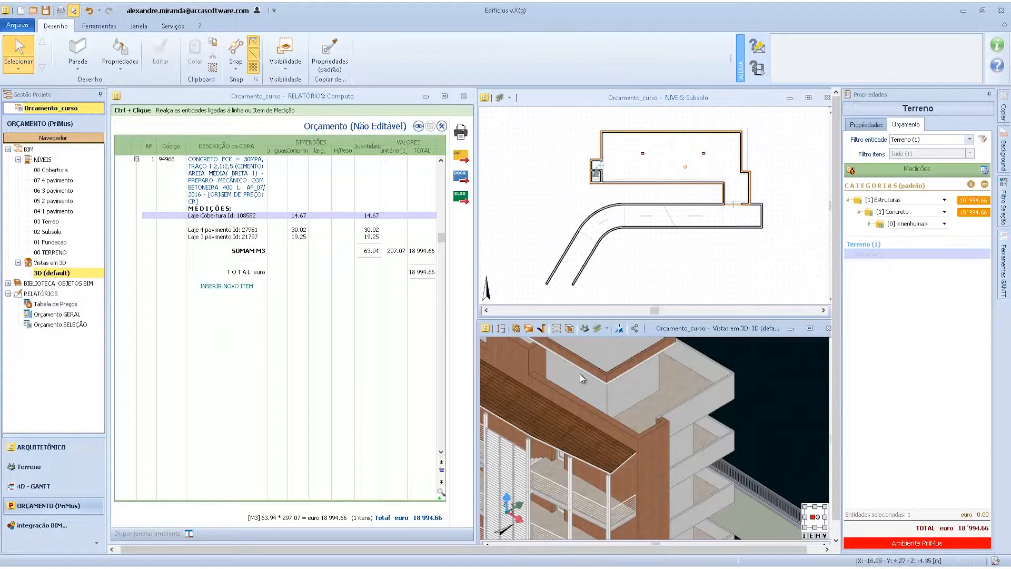
Step: Select the roof slab in the 3D view and set its thickness (Espessura) to 200 mm
left_click(604, 353)
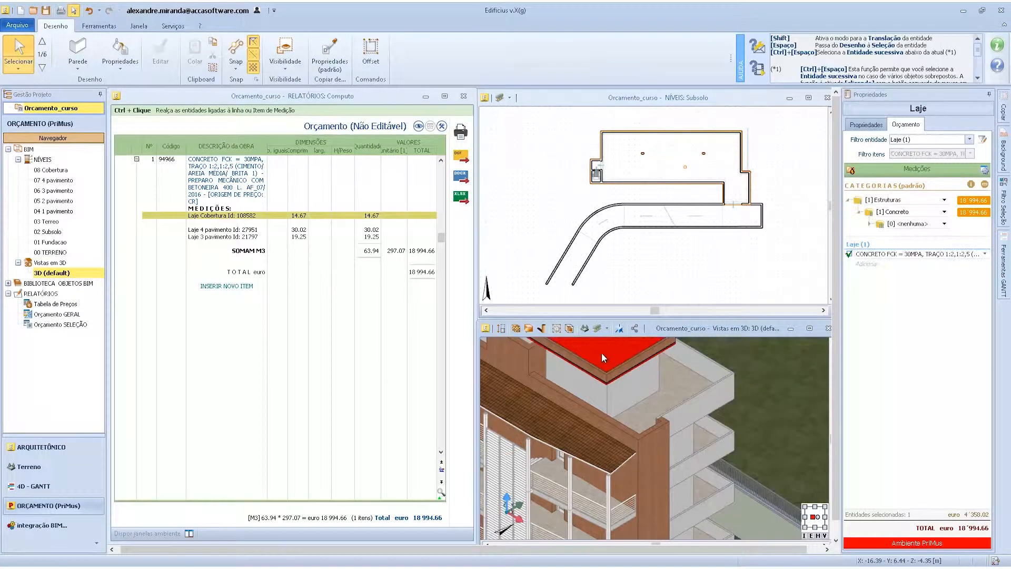
left_click(867, 124)
left_click(948, 187)
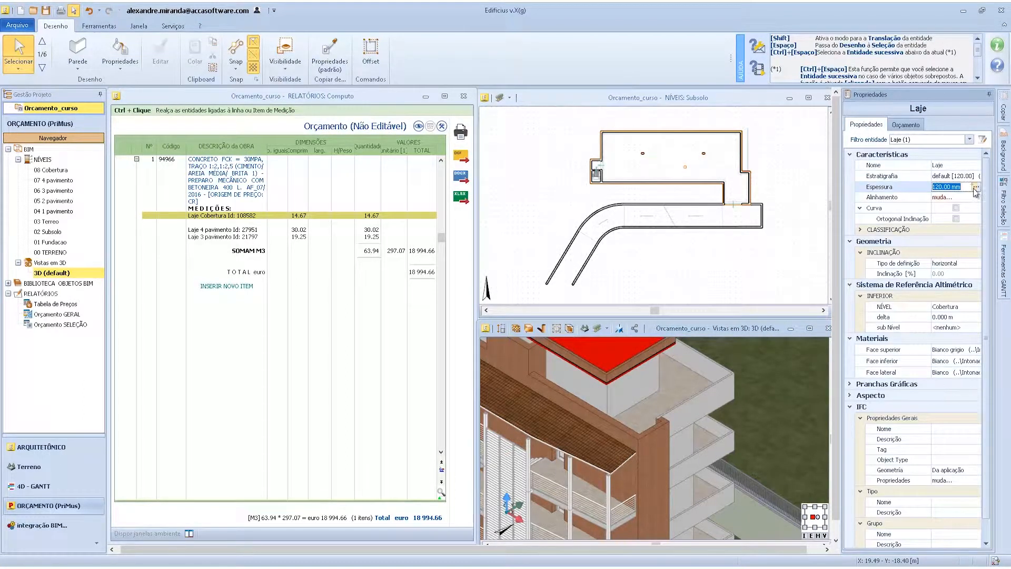
left_click(976, 187)
type("200")
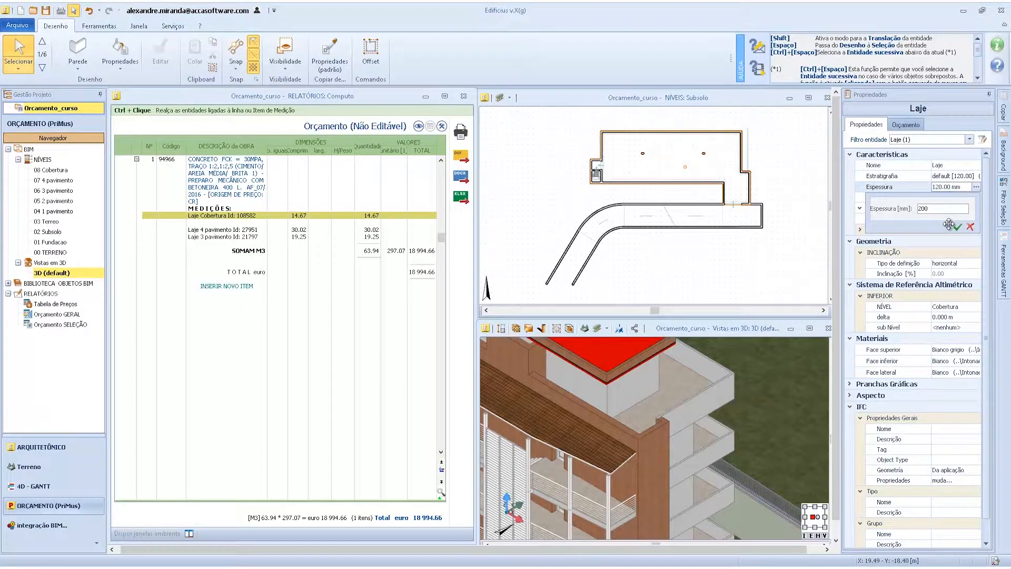
left_click(957, 227)
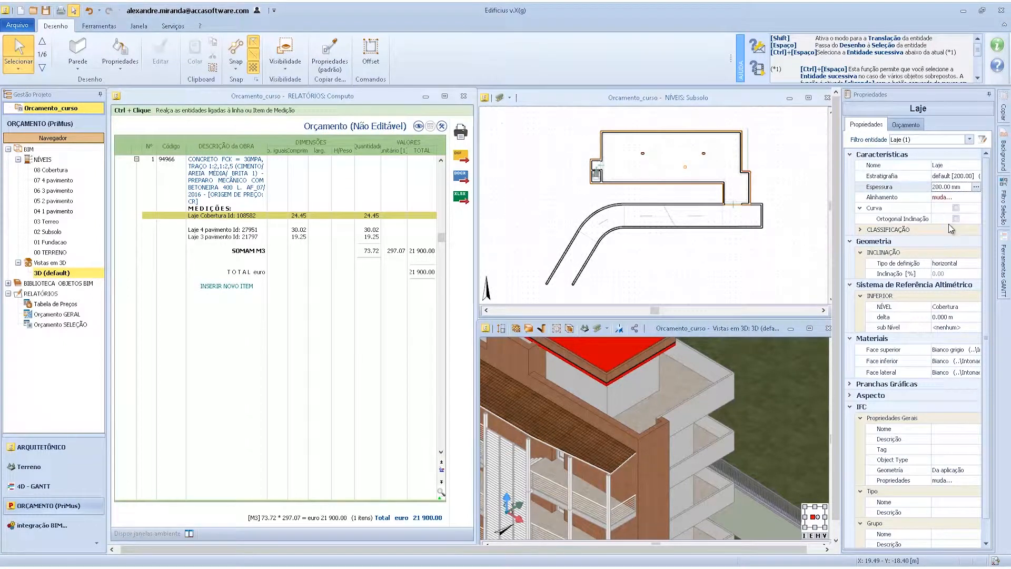
Step: Examine the measurement lines of the Cobertura, 4 pavimento and 3 pavimento slabs in the budget
left_click(293, 216)
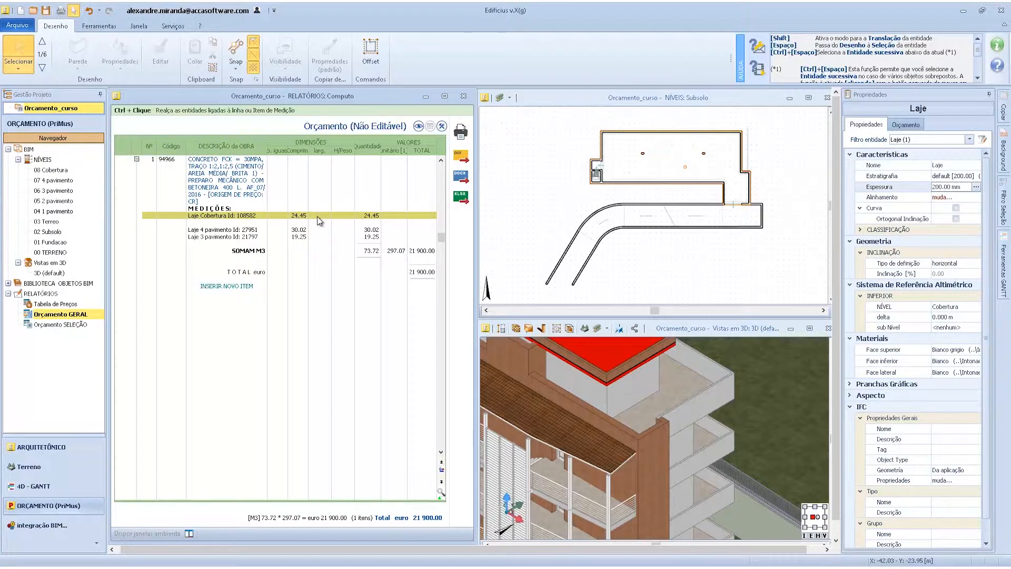
left_click(239, 301)
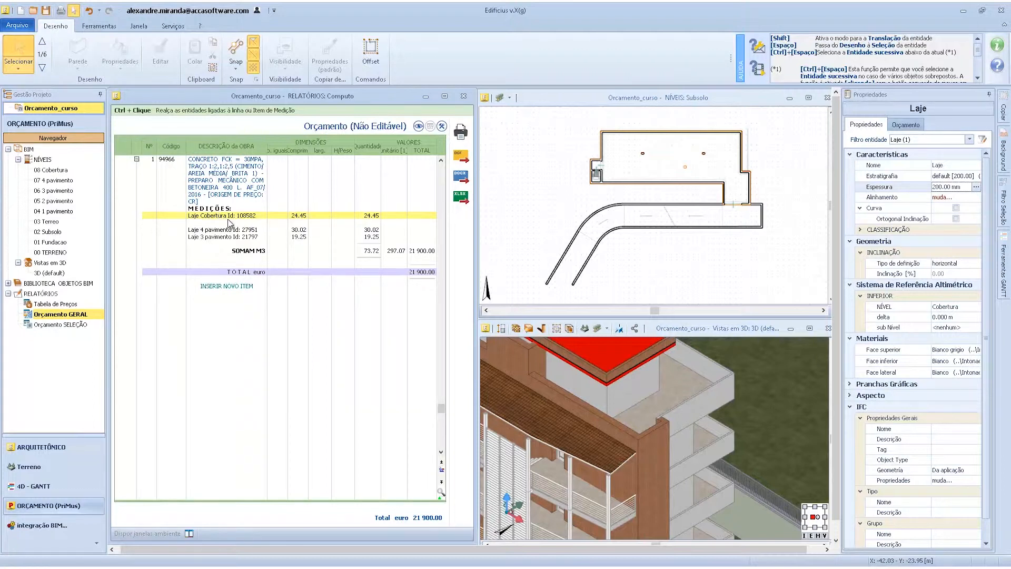
left_click(245, 217)
left_click(193, 230)
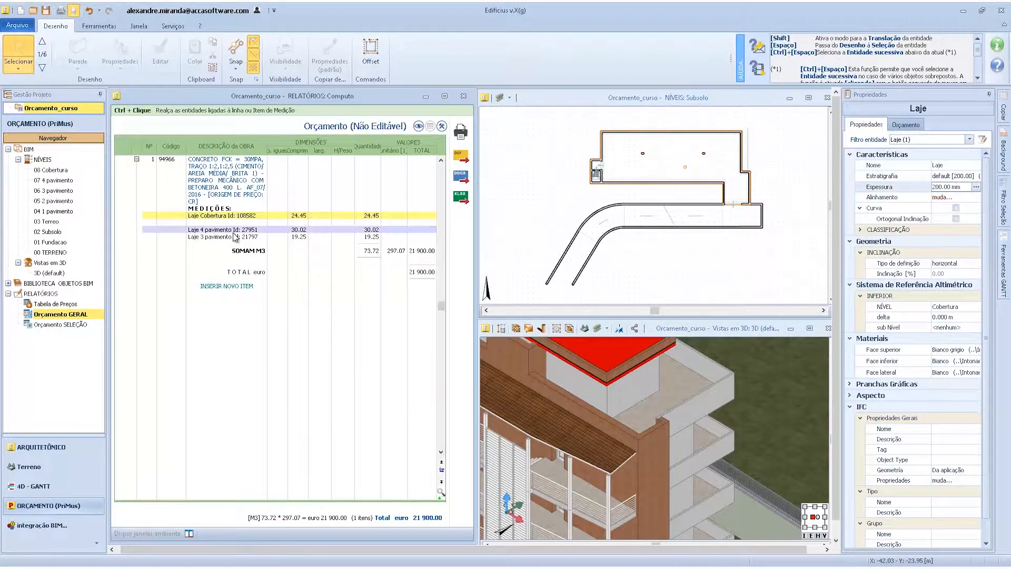
left_click(215, 238)
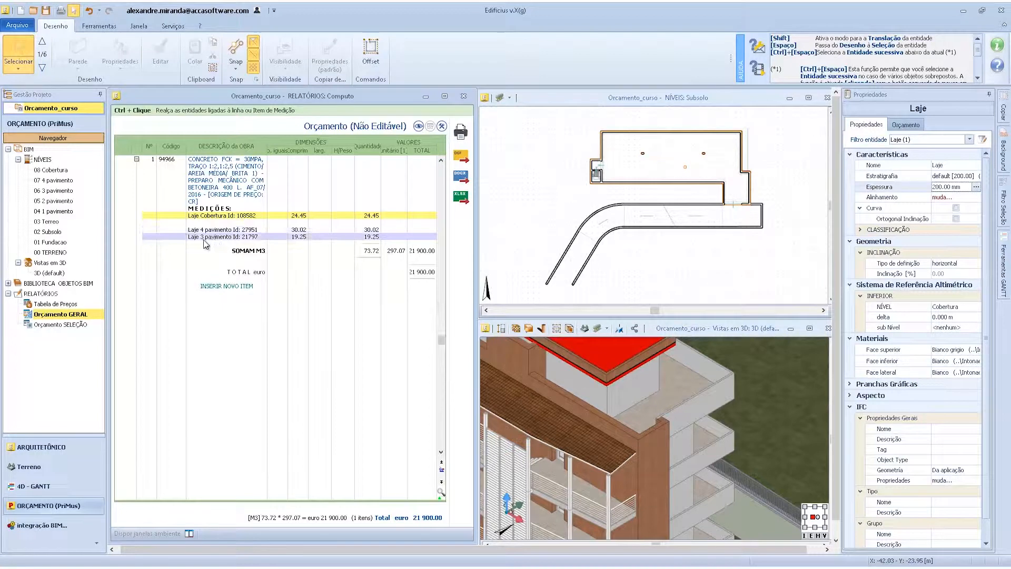
left_click(253, 231)
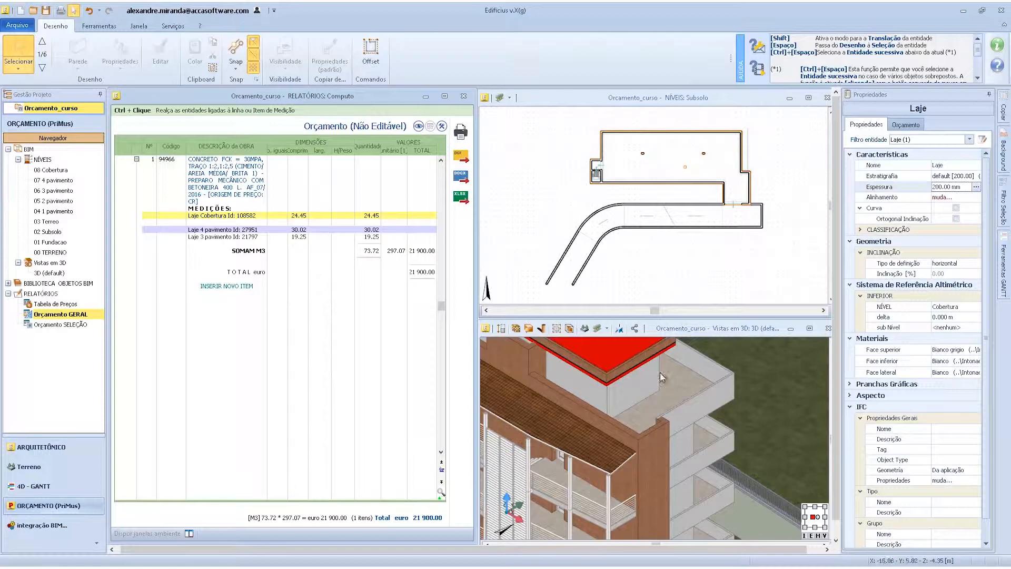
Step: Clear the slab selection and define a selection filter criterion that covers all Parede entities
left_click(759, 388)
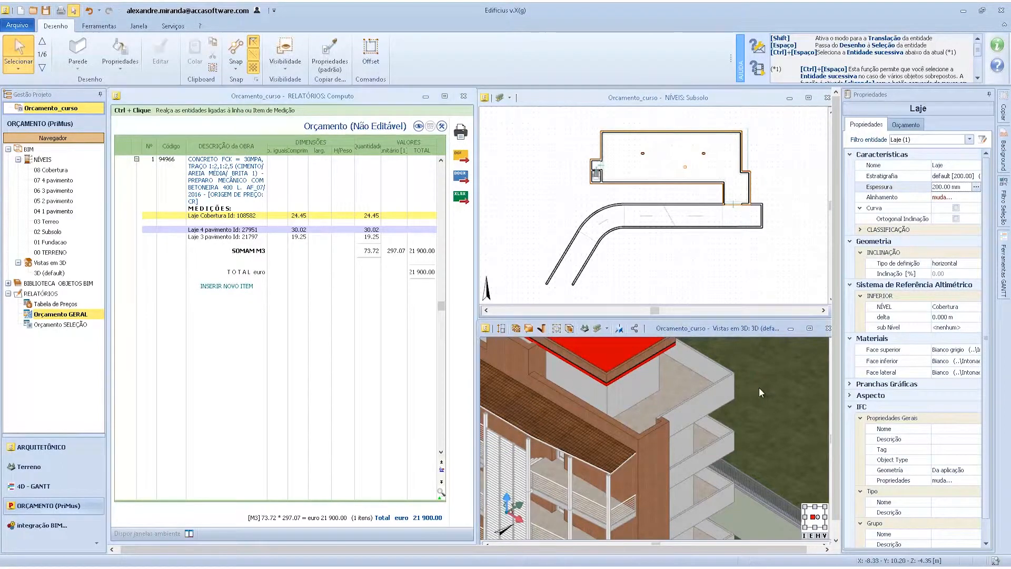
left_click(736, 387)
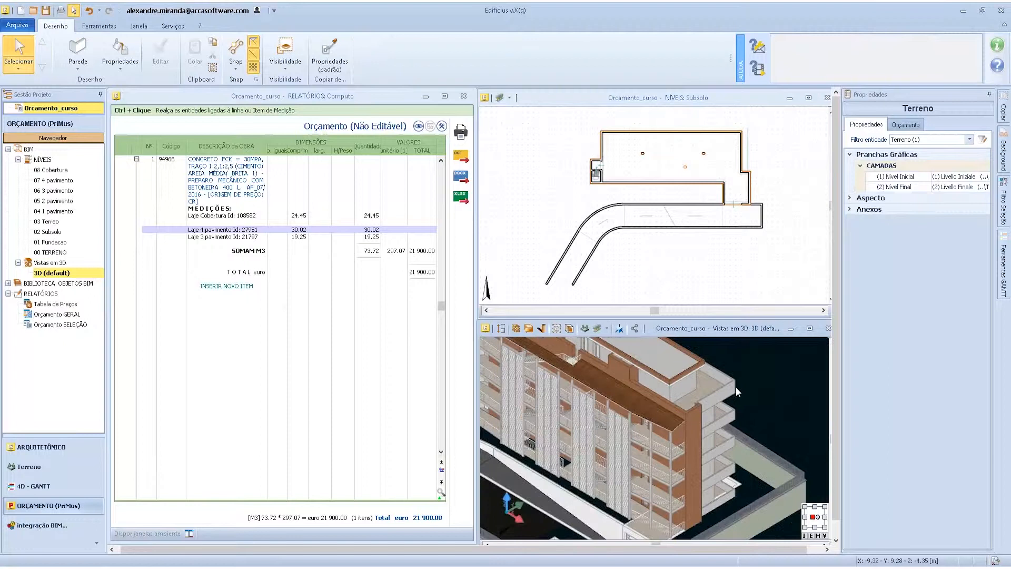
scroll(735, 387, "down", 5)
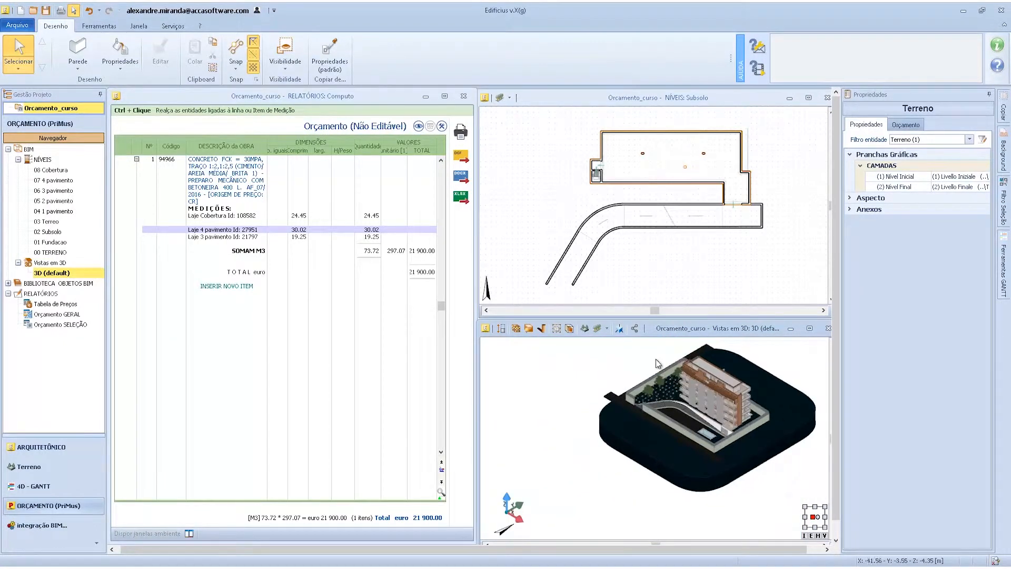
left_click(757, 356)
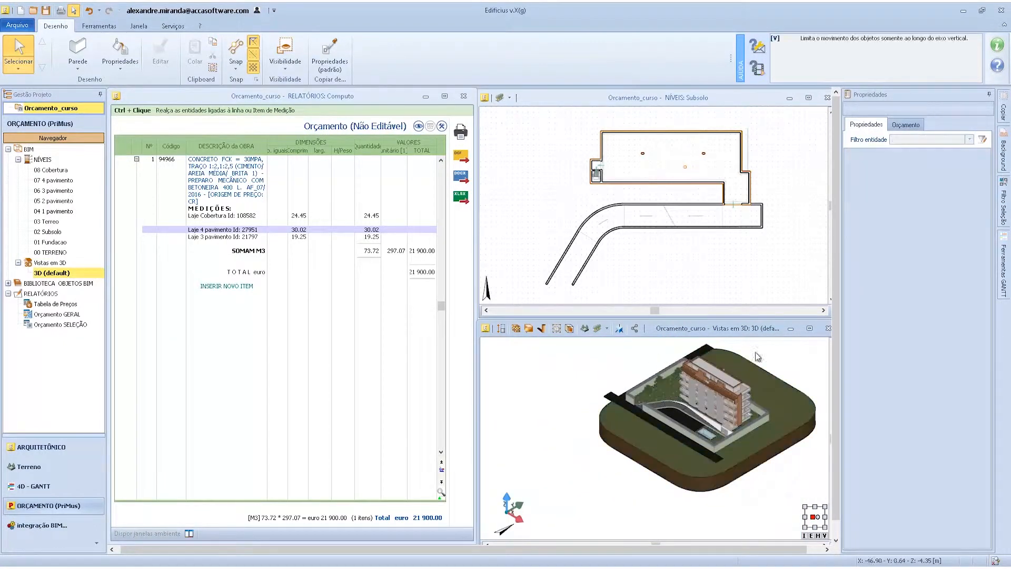
left_click(1002, 200)
left_click(885, 204)
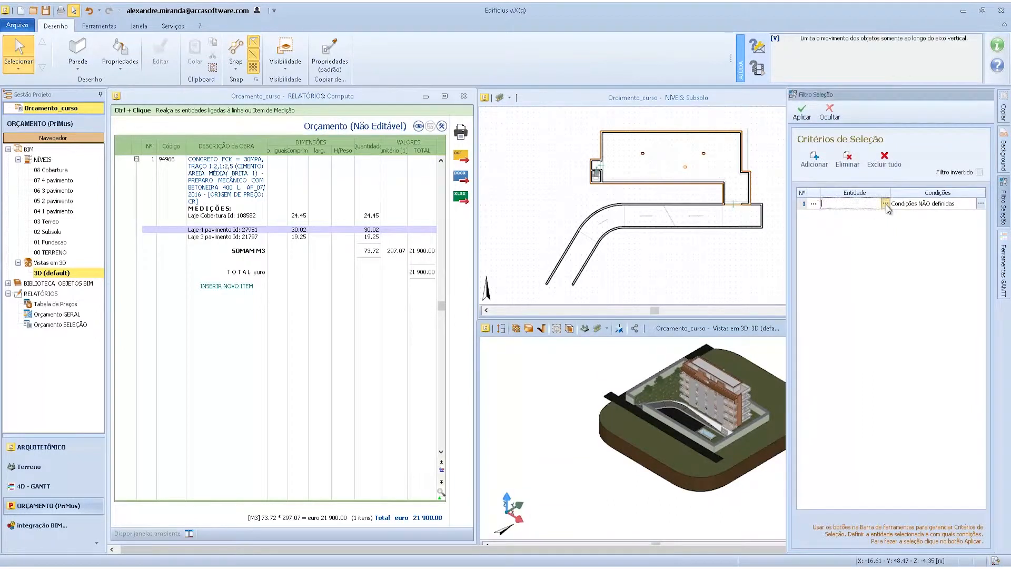
scroll(733, 298, "down", 3)
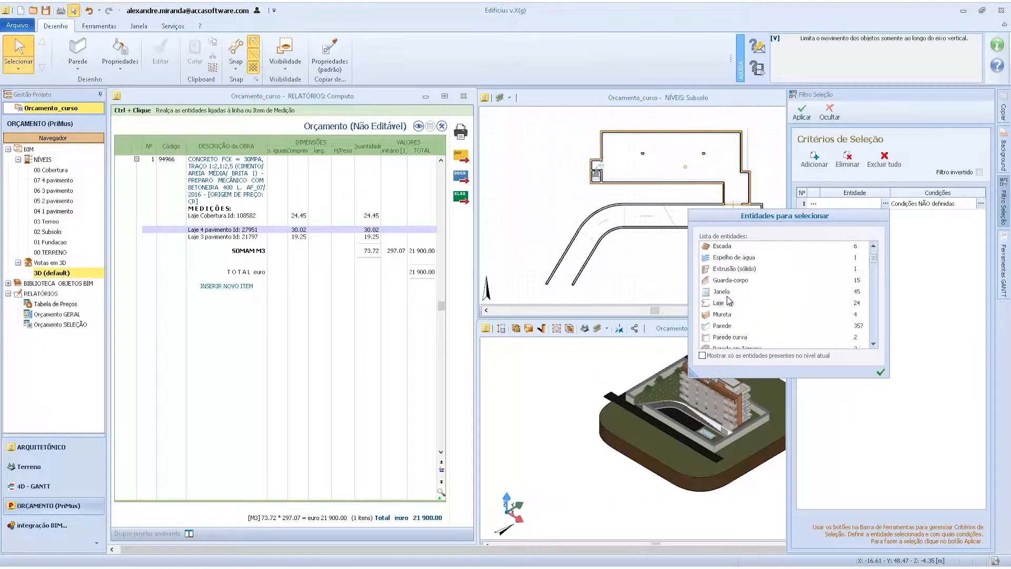
left_click(722, 292)
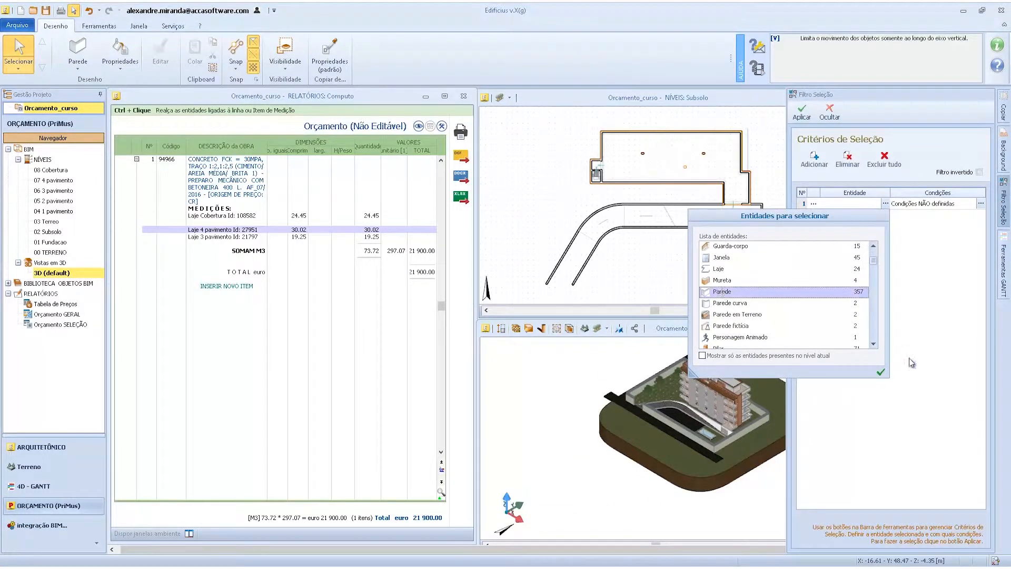
left_click(881, 372)
Step: Add a second, empty criterion to the selection filter and delete it again
left_click(814, 157)
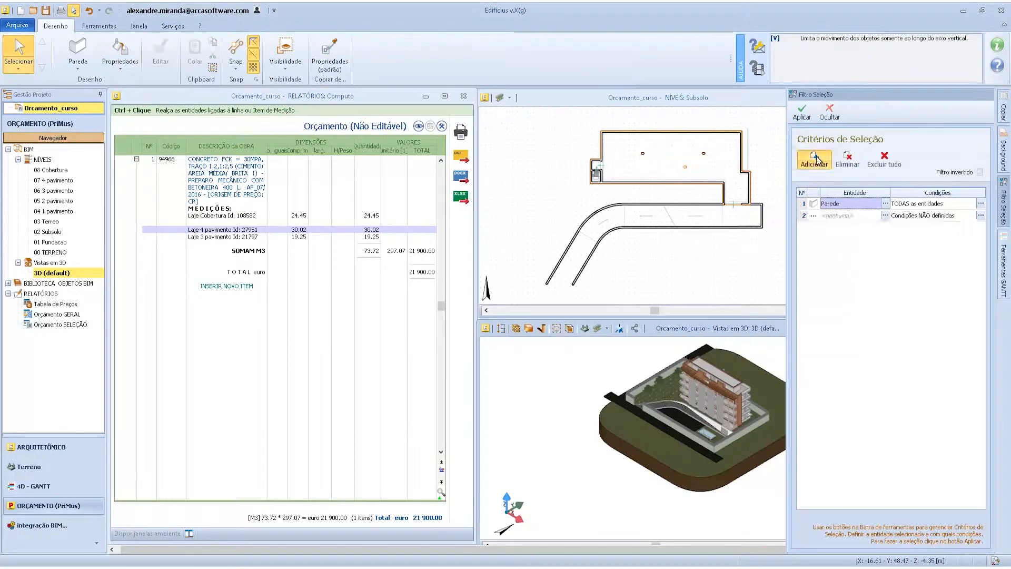
left_click(848, 158)
left_click(554, 320)
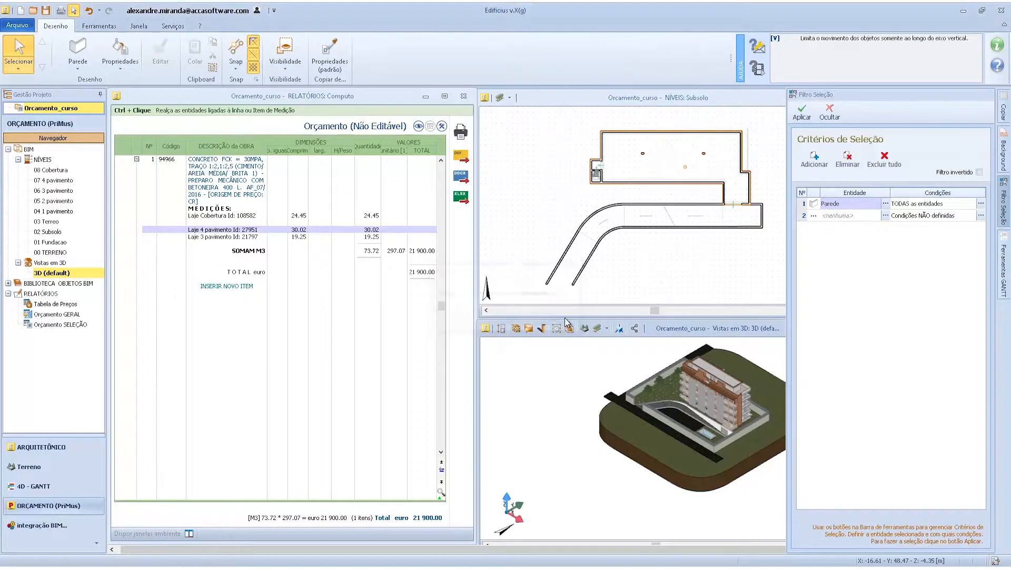
left_click(849, 215)
left_click(848, 158)
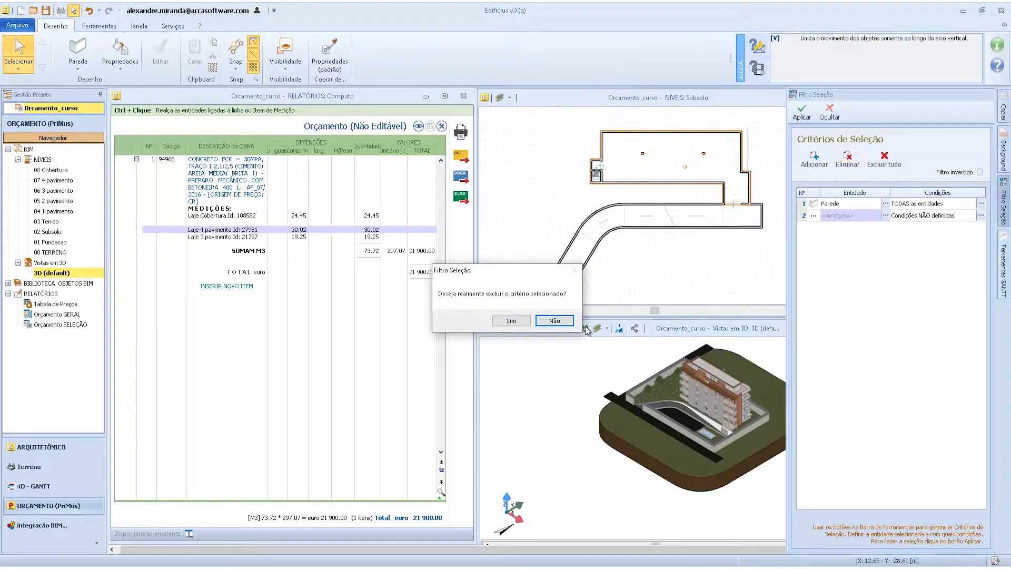
left_click(511, 320)
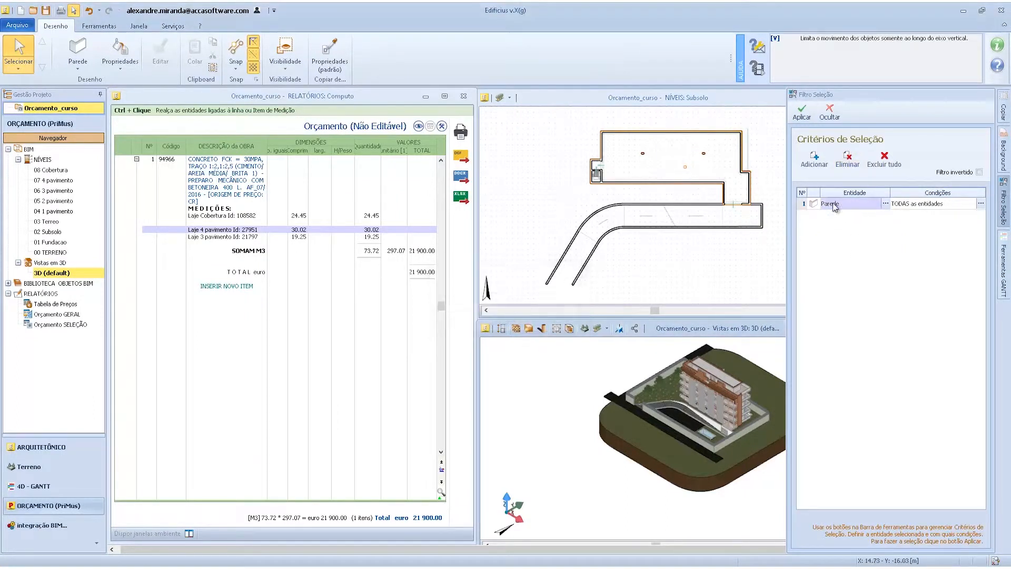
Step: Apply the filter to select all the walls and open the price list from their budget properties
left_click(802, 112)
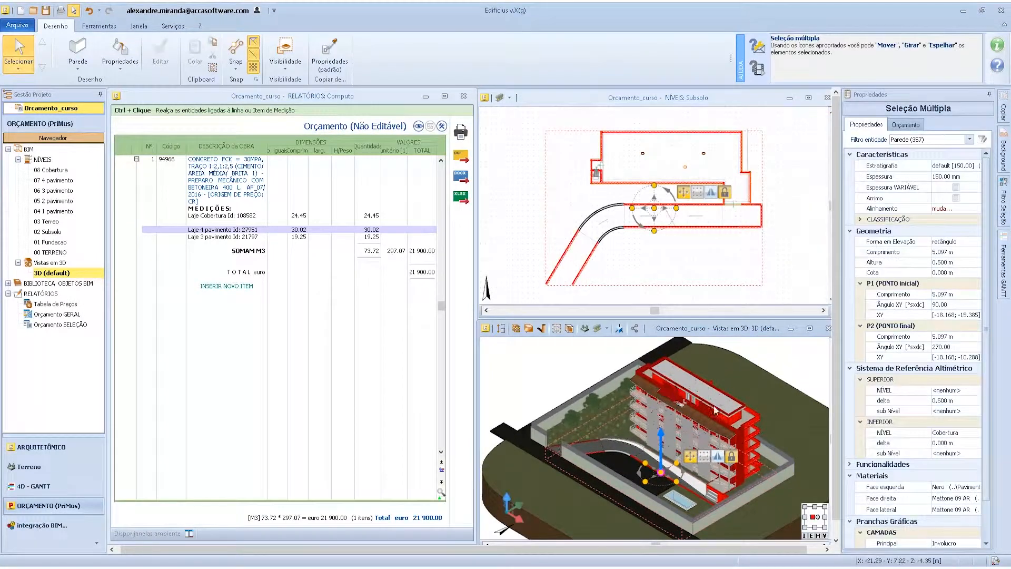
left_click(906, 125)
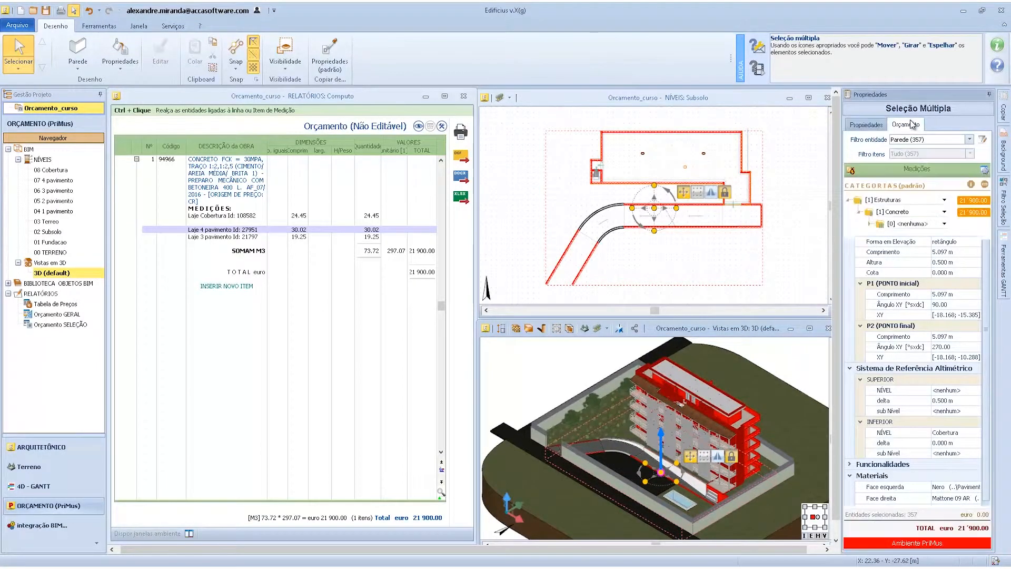
left_click(850, 171)
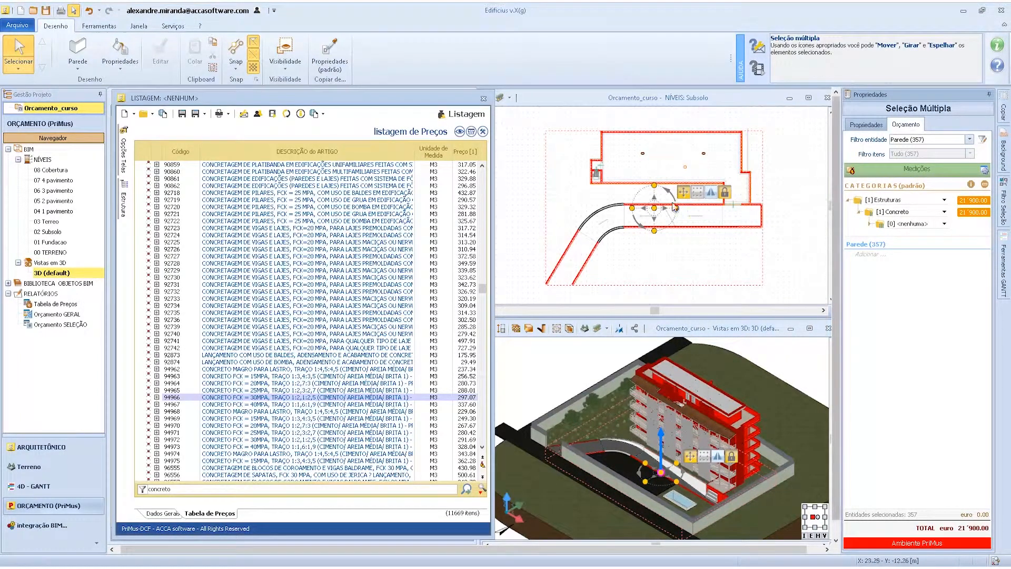
Step: Collapse the [0043] CONCRETOS group and search the price list for "alvenaria"
left_click_drag(483, 277, 488, 218)
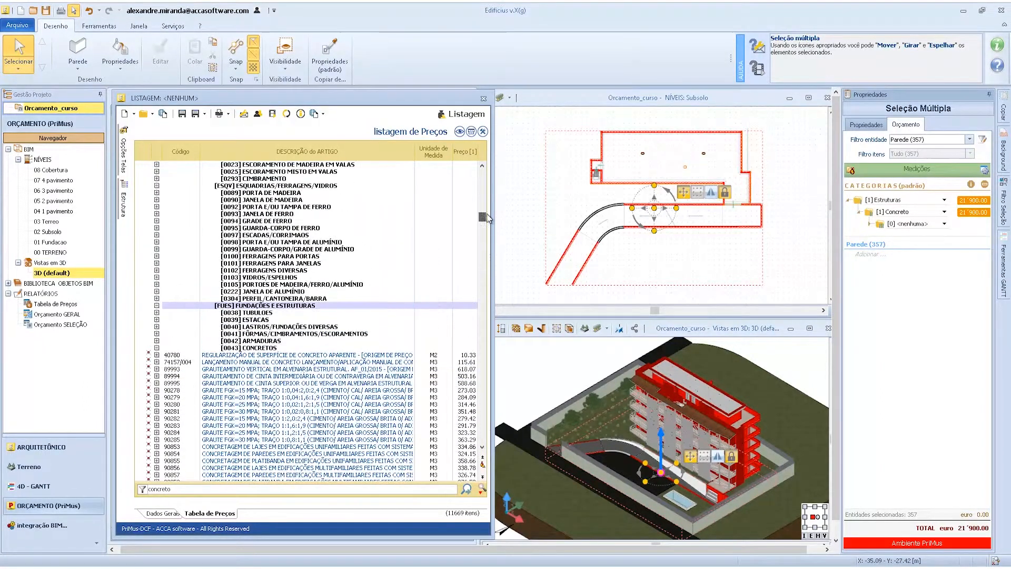
left_click(156, 348)
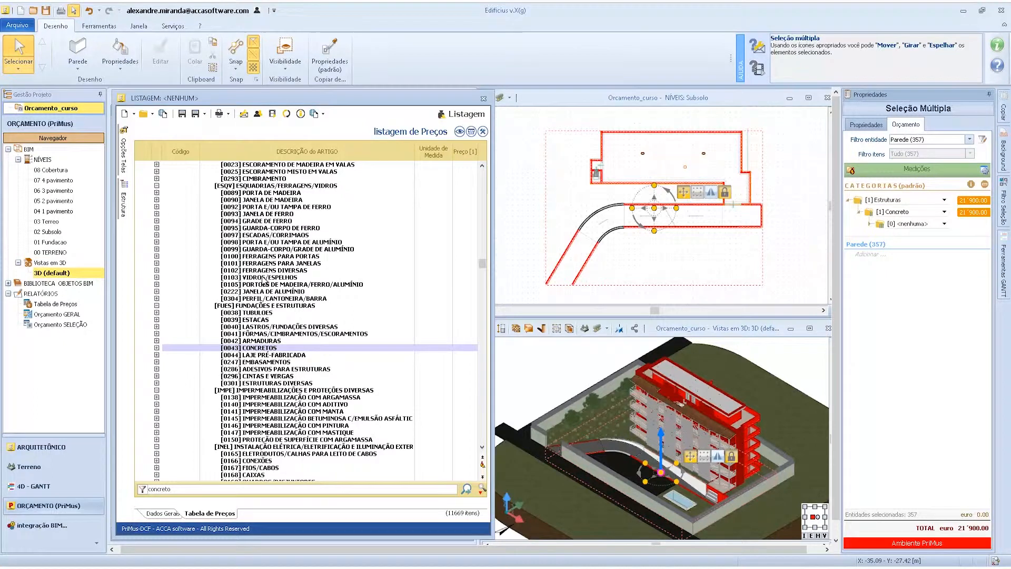
double_click(173, 489)
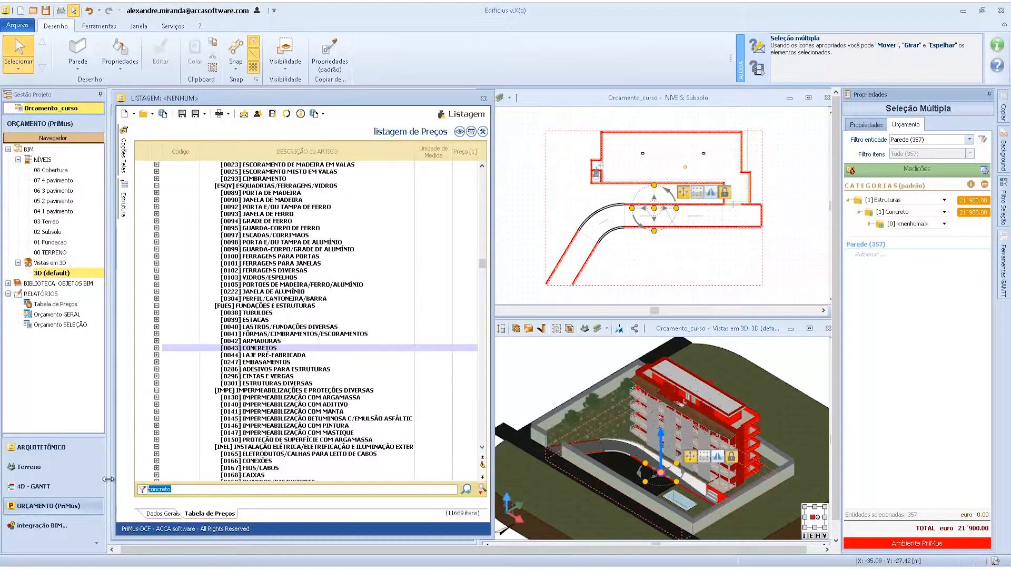
type("alv")
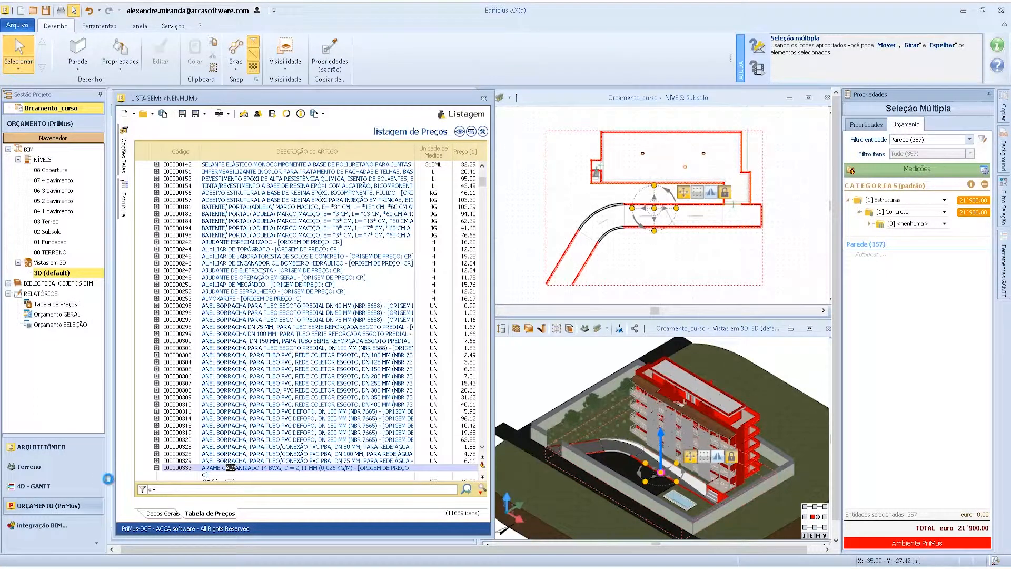
type("enaria")
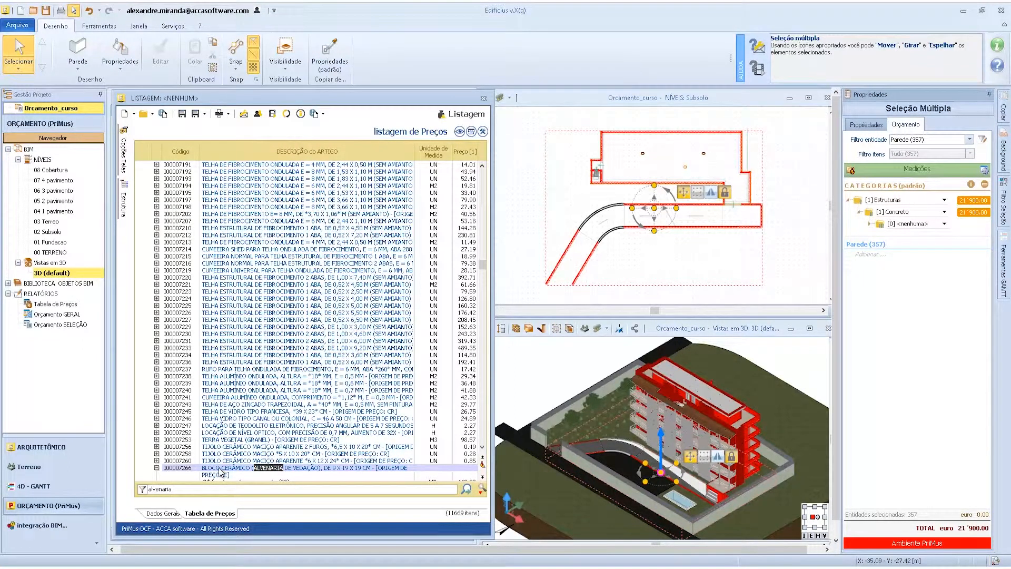
Step: Examine the BLOCO CERÂMICO masonry items and their neighbours in the price list, and return to the start of the list
scroll(310, 469, "down", 3)
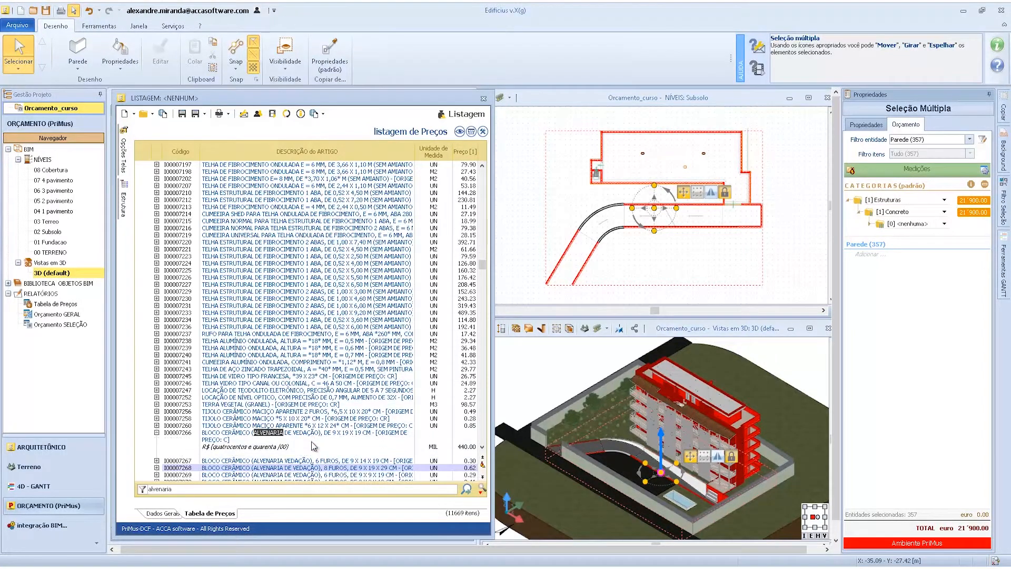
scroll(327, 451, "down", 1)
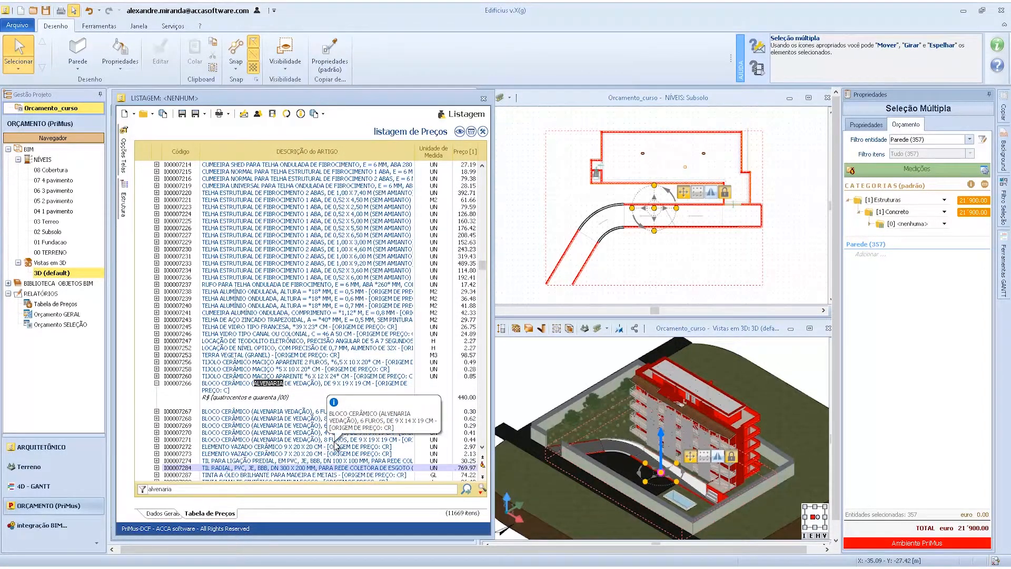
scroll(336, 445, "down", 1)
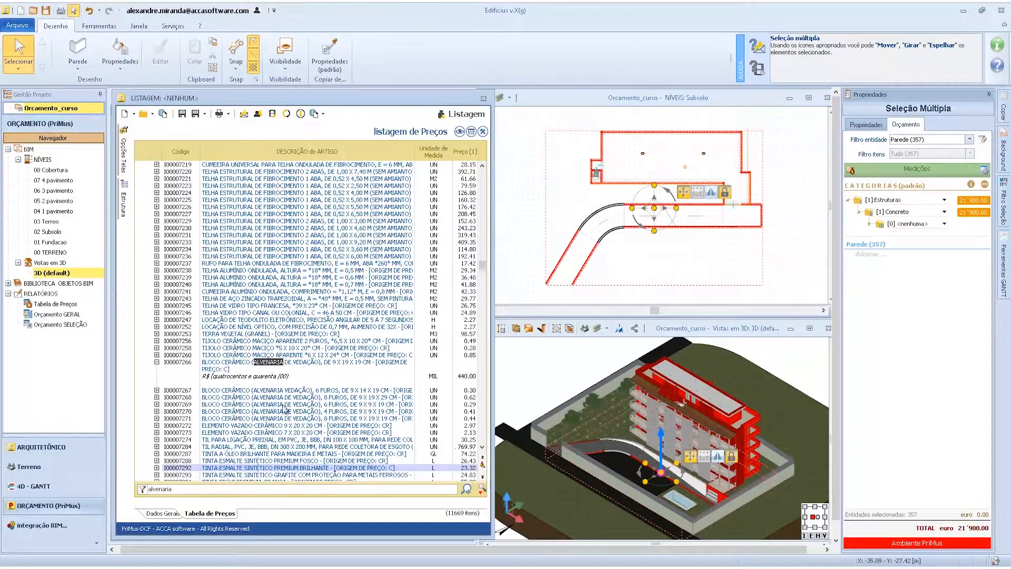
scroll(285, 408, "down", 3)
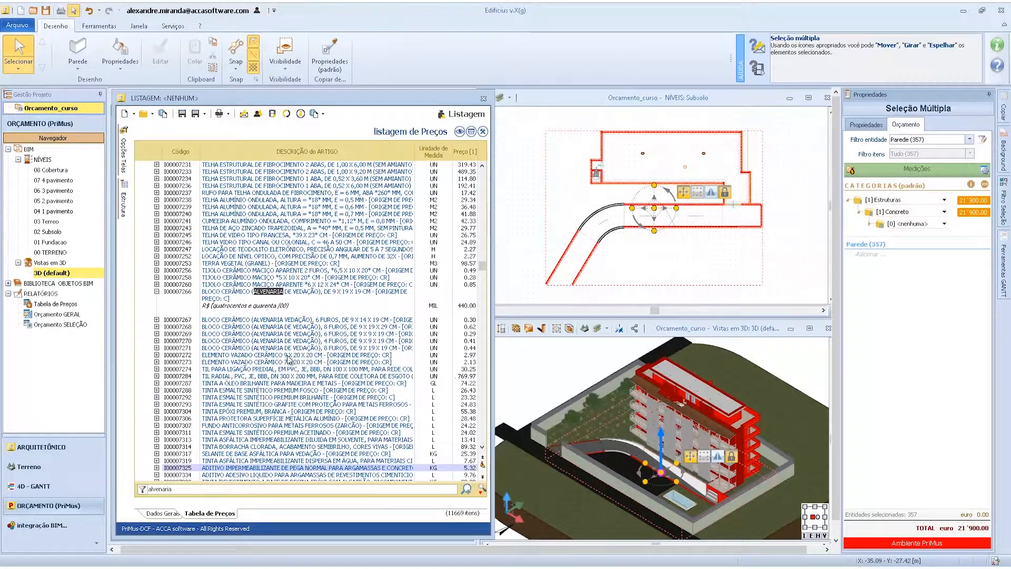
scroll(304, 363, "down", 7)
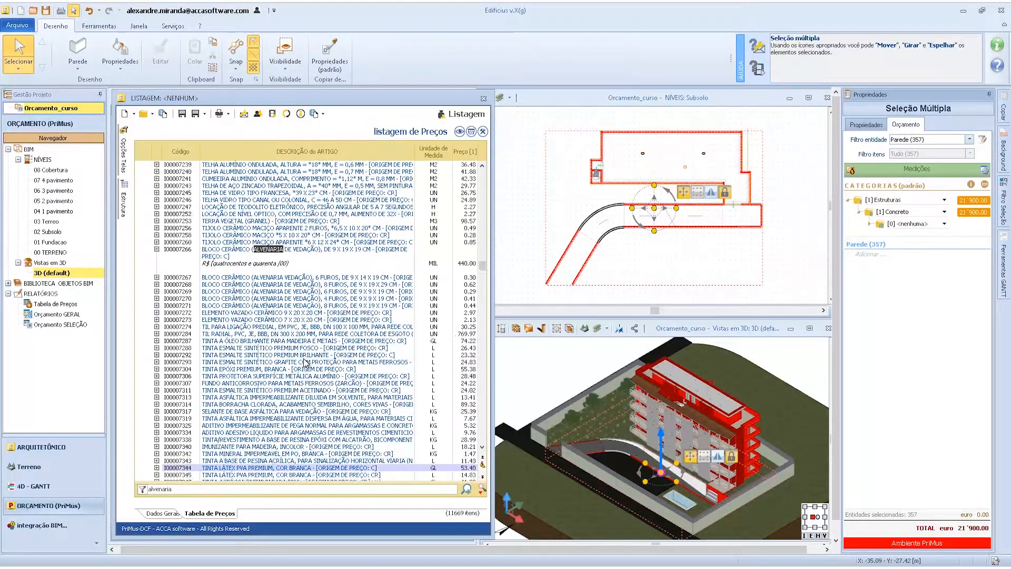
scroll(305, 363, "up", 12)
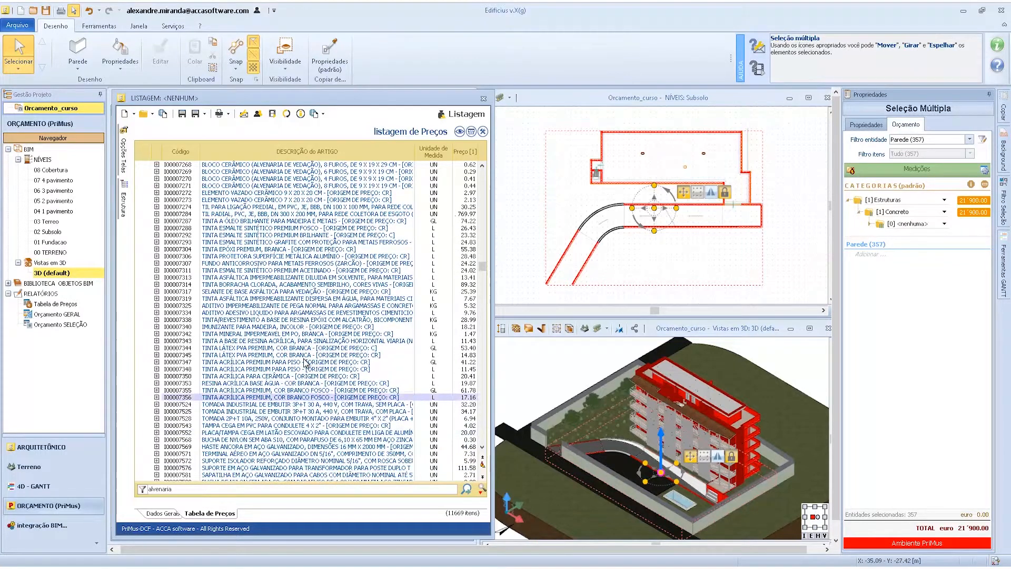
left_click_drag(484, 265, 483, 171)
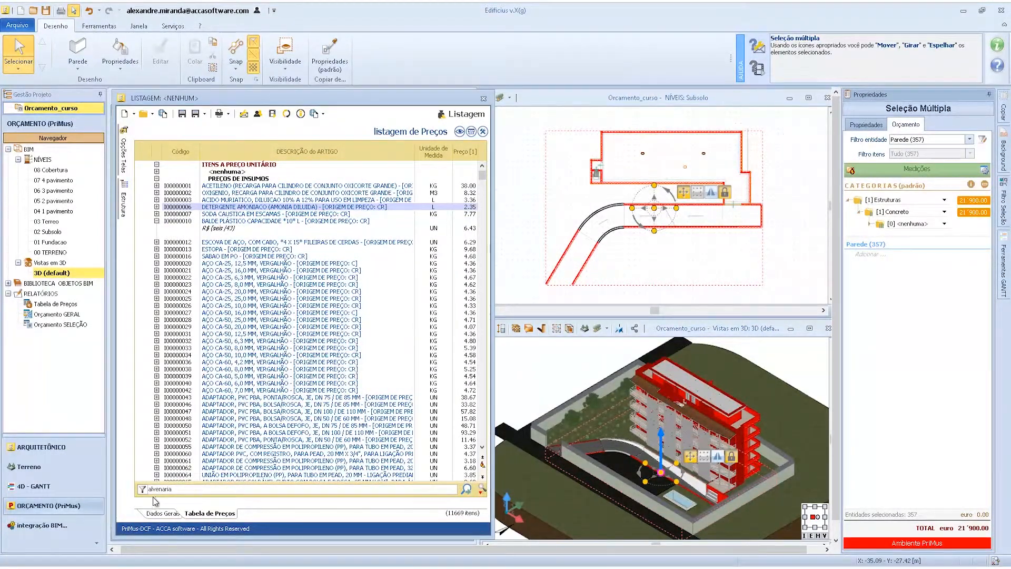
Step: Clear the price list's search text and collapse the PREÇOS DE INSUMOS group
left_click(175, 490)
key("ctrl+a")
key("BackSpace")
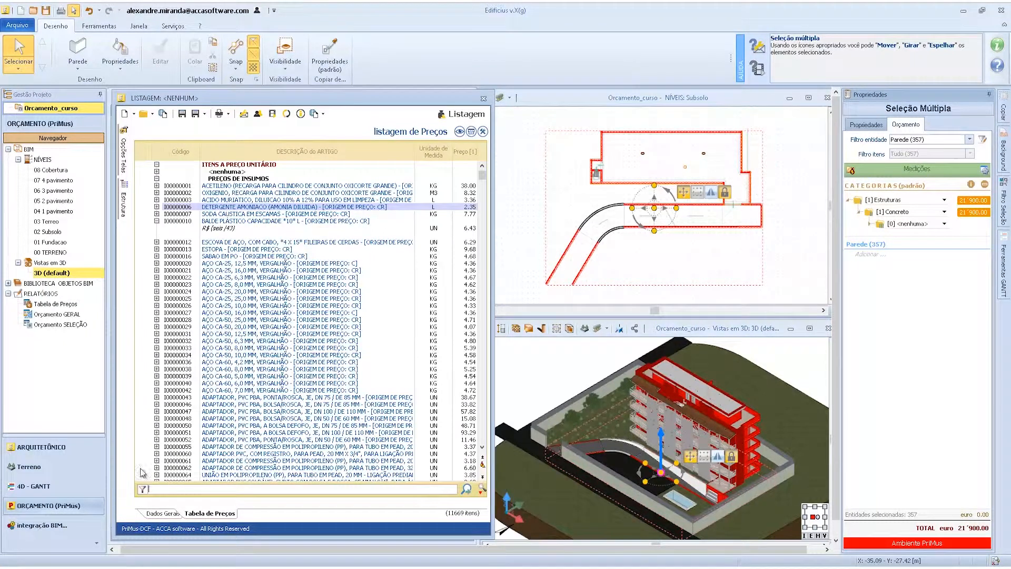
left_click(483, 131)
left_click(545, 158)
left_click(156, 179)
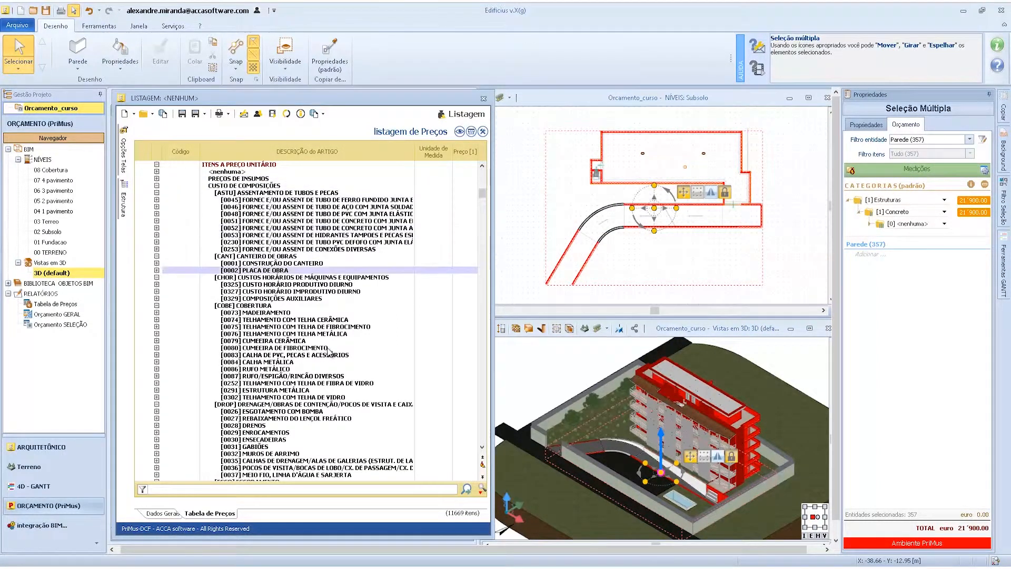
Step: Expand the [0065] ALVENARIA DE BLOCOS DE CONCRETO group under [PARE] PAREDES/PAINEIS and go through its items
scroll(327, 340, "down", 5)
scroll(327, 339, "down", 8)
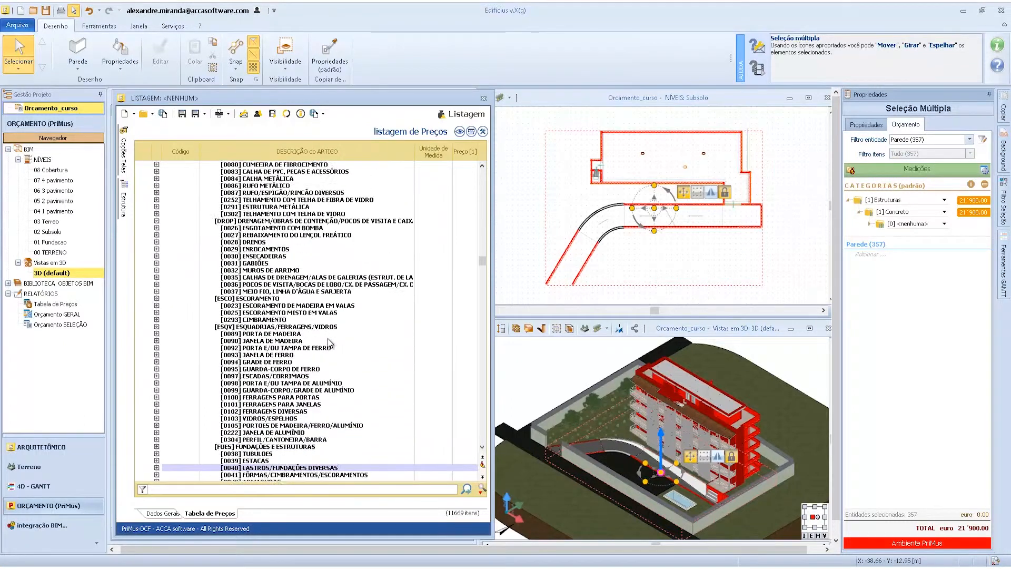
scroll(329, 342, "down", 13)
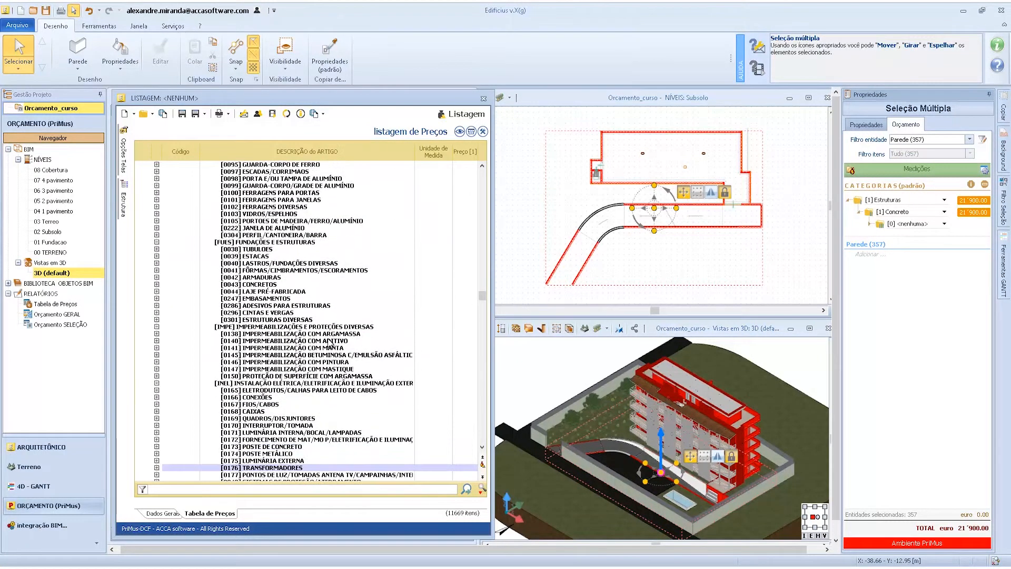
scroll(327, 338, "down", 5)
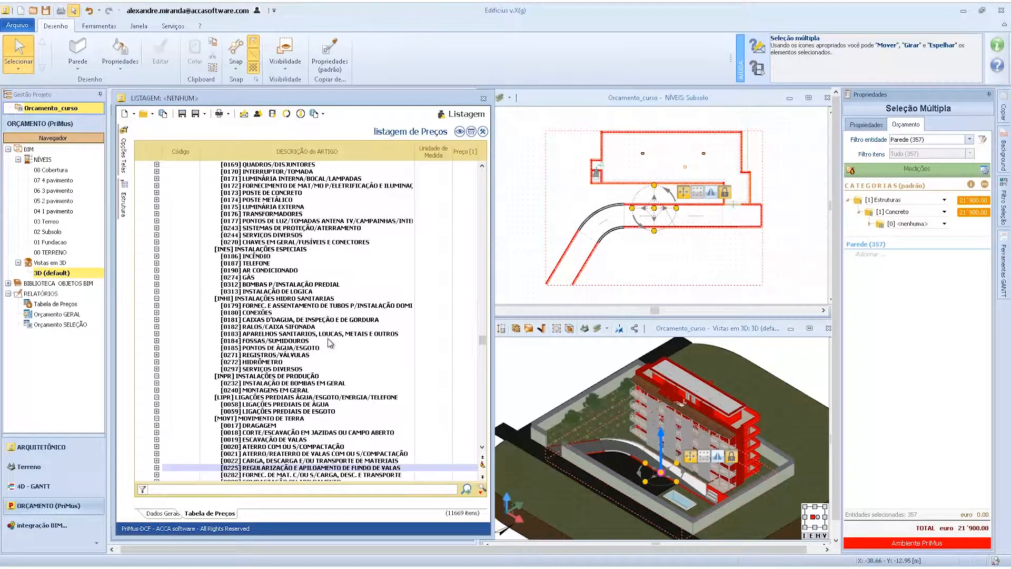
scroll(328, 338, "down", 4)
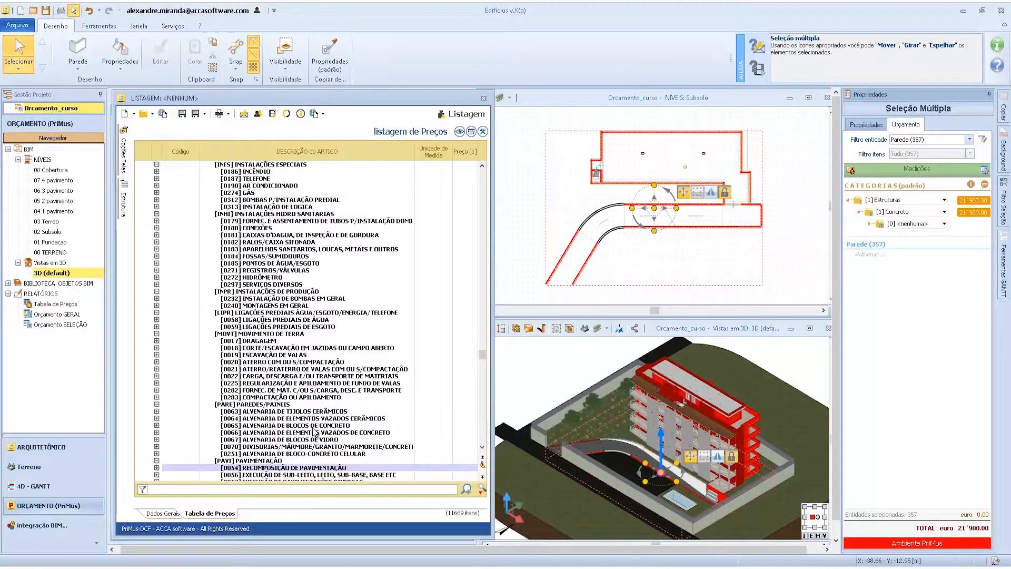
left_click(316, 426)
left_click(157, 426)
key("Down")
key("Down")
key("Down")
key("Down")
key("Down")
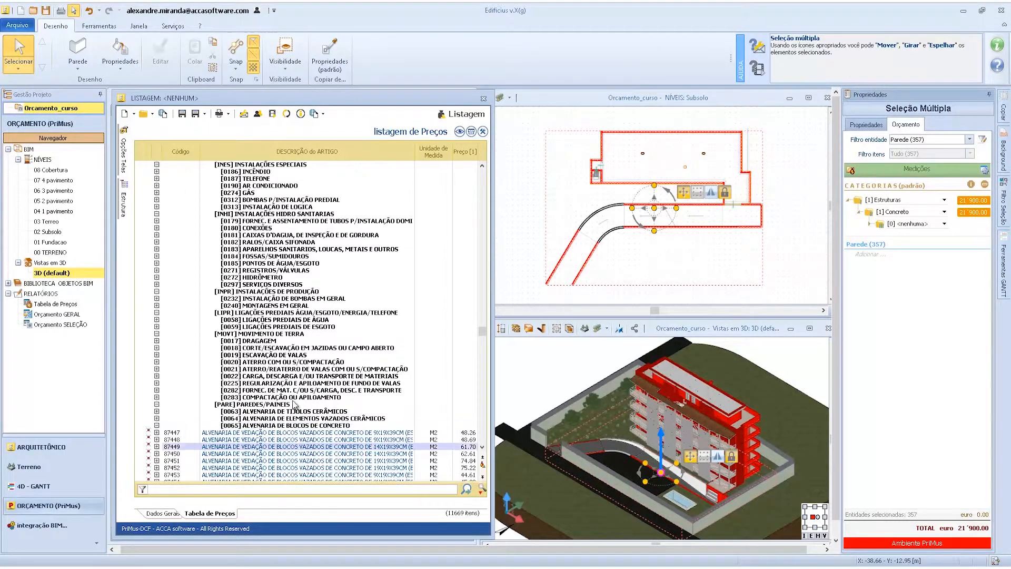
Step: Link price item 87450, masonry of 14X19X39CM concrete blocks, to the selected walls as a new measurement item
left_click(376, 453)
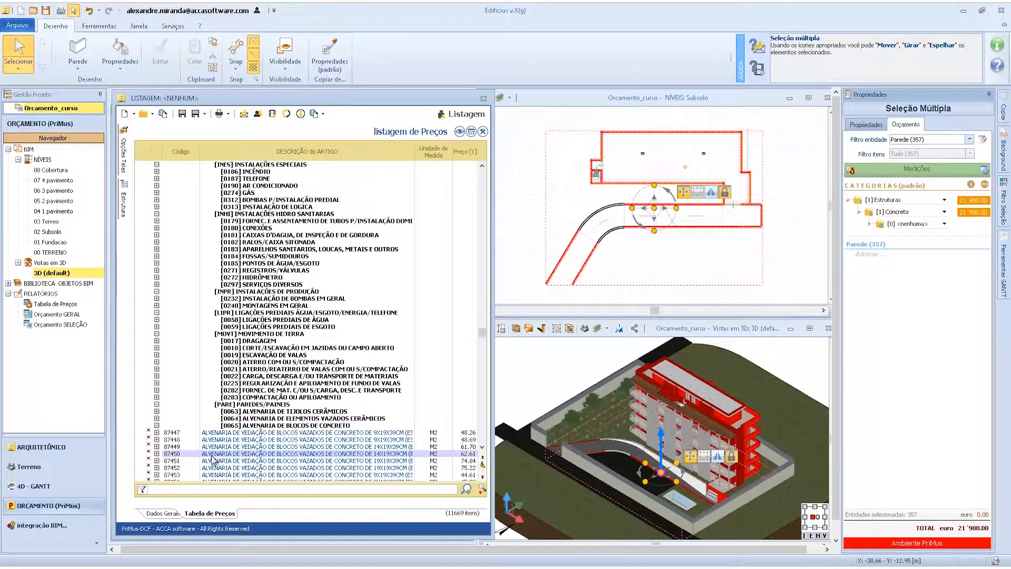
left_click_drag(213, 459, 869, 263)
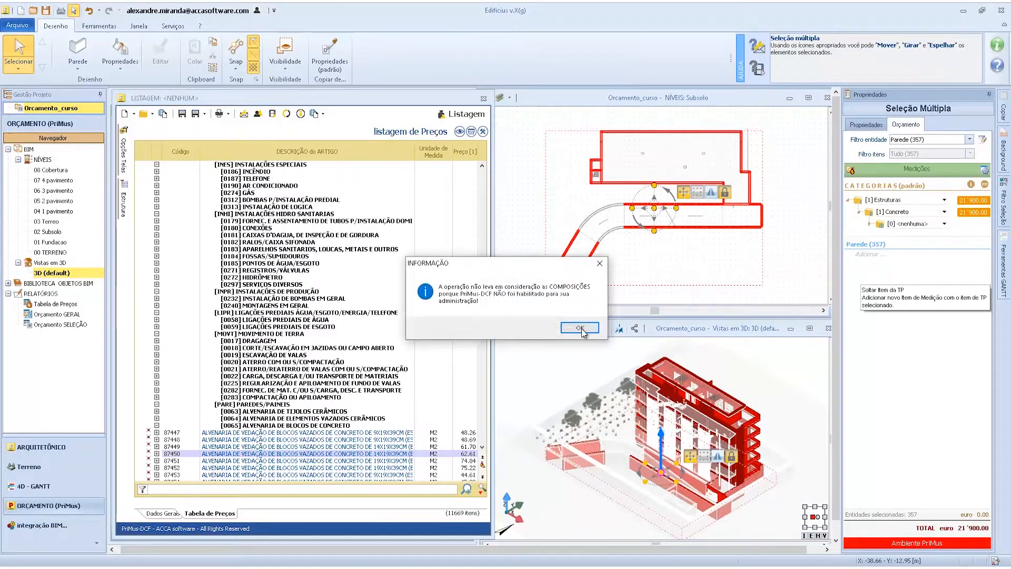
left_click(579, 329)
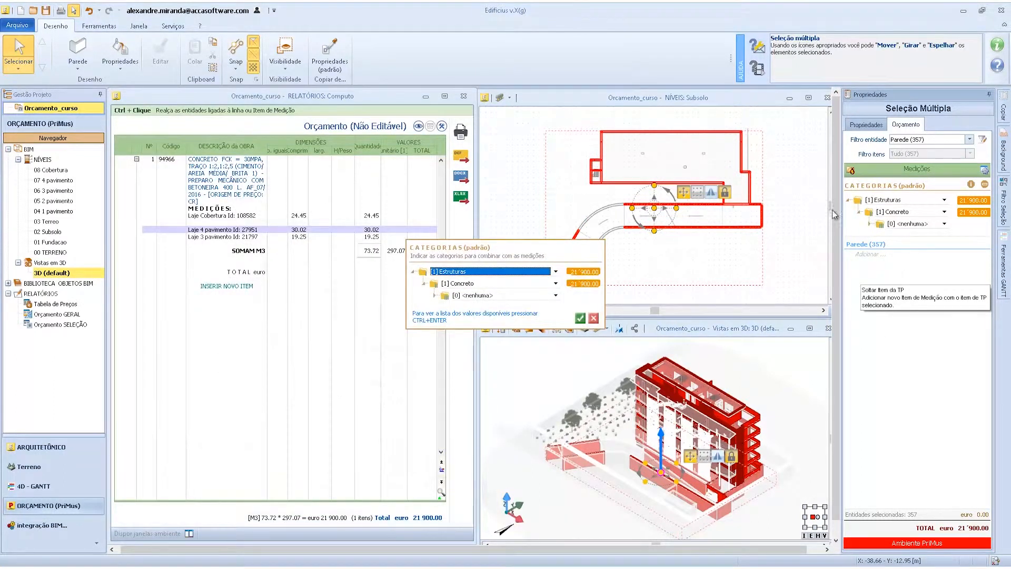
Step: Add a super category named Alvenaria for the wall measurements
left_click(555, 272)
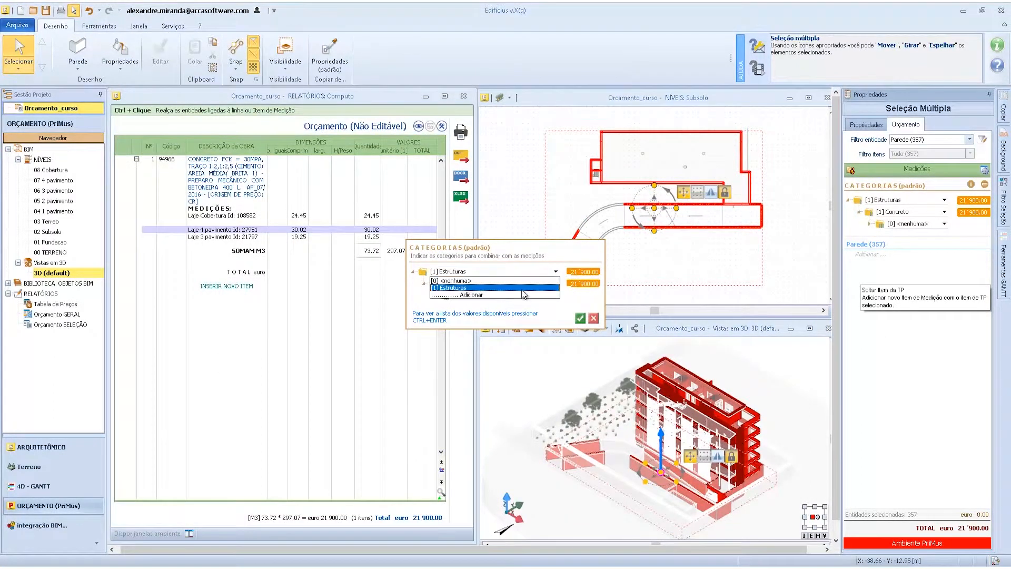
left_click(487, 295)
type("Alve")
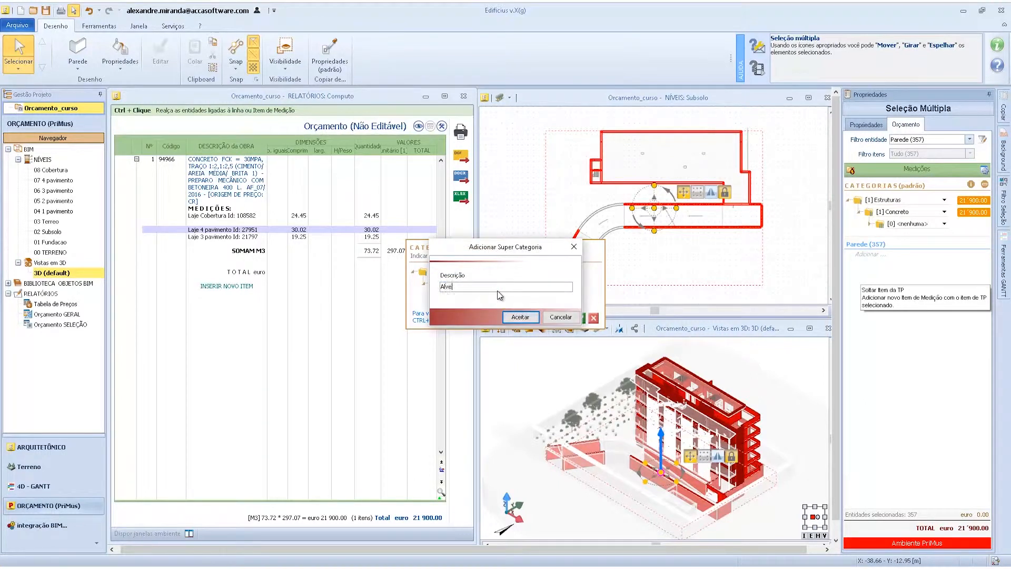
type("naria")
left_click(520, 317)
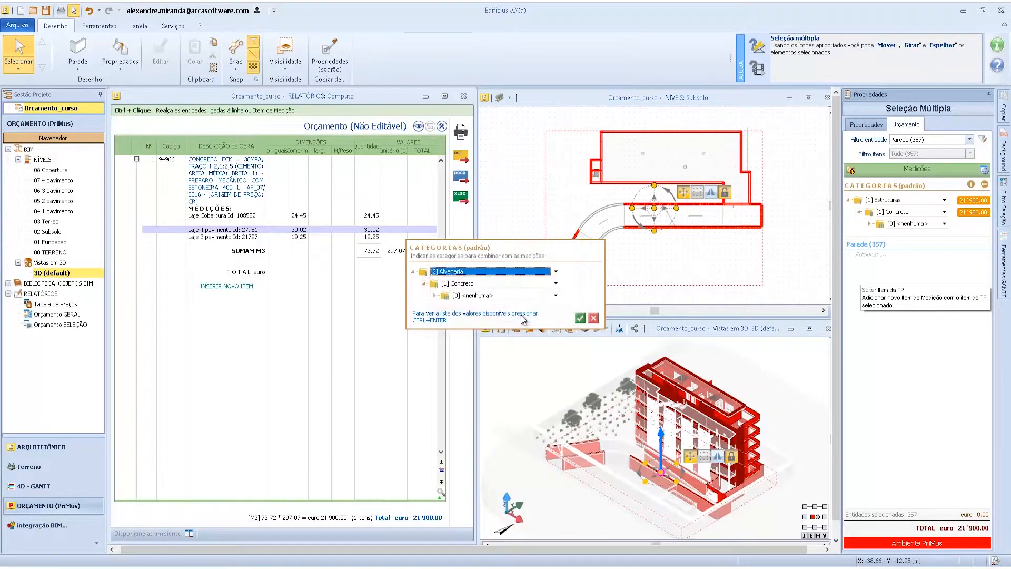
Step: Add a category named Blocos Ceramicos under Alvenaria and accept the categories for the wall measurements
left_click(478, 285)
left_click(482, 307)
type("Blocos Ceramicos")
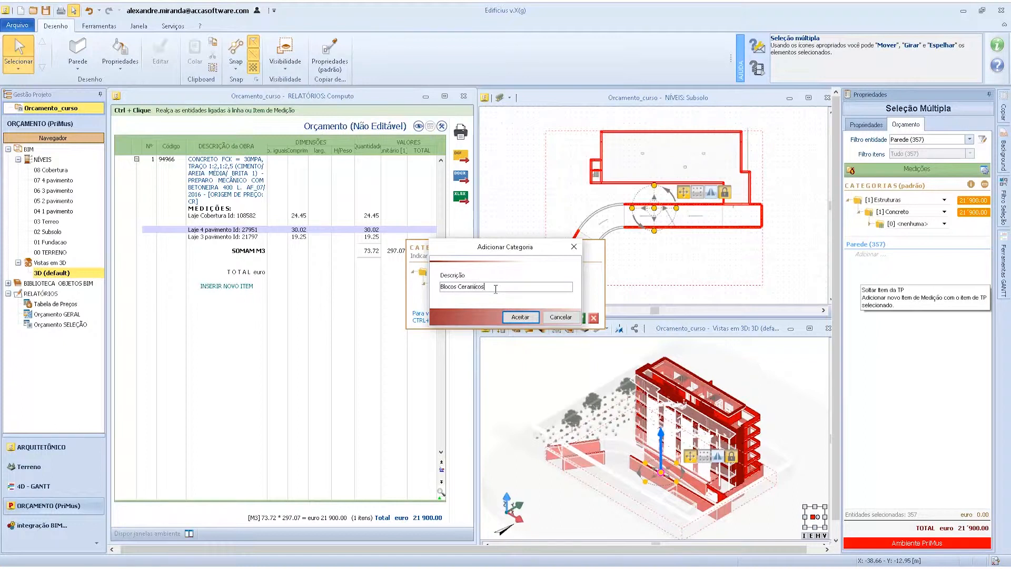
left_click(520, 316)
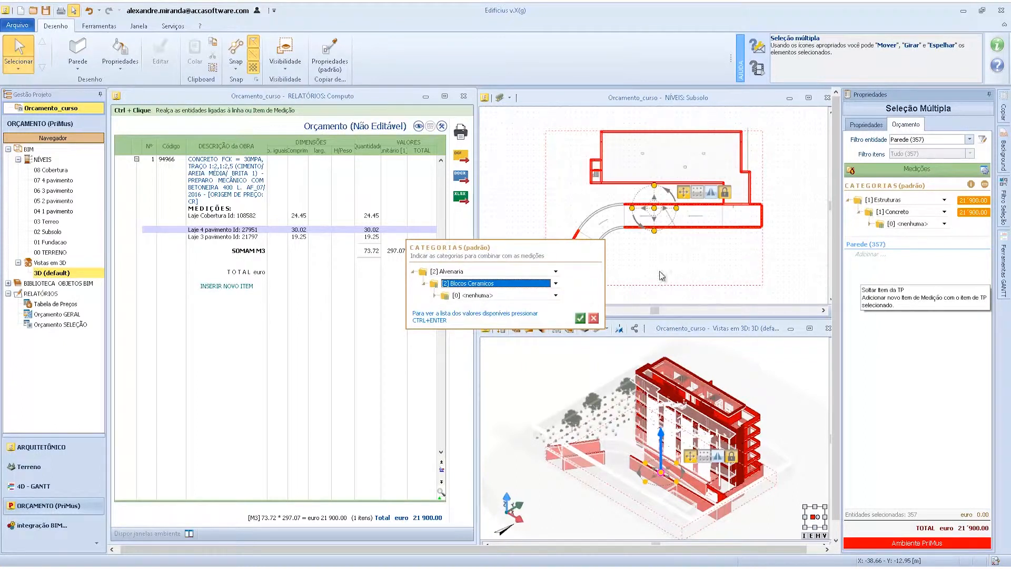
left_click(580, 318)
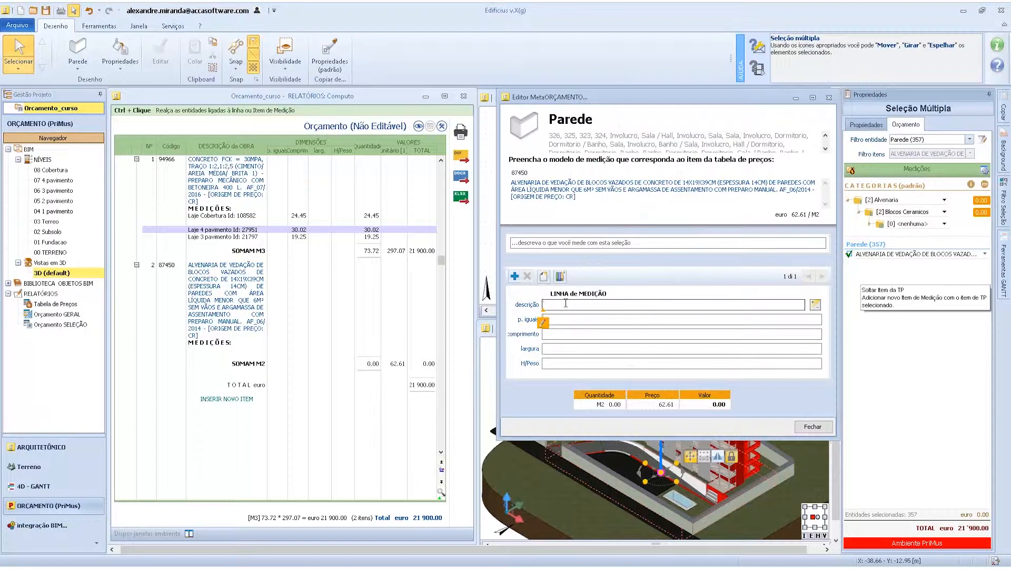
Step: Set the wall measurement line's description to "parede $Nível$ Id: $ID$", using the Nível and ID variables
type("parede")
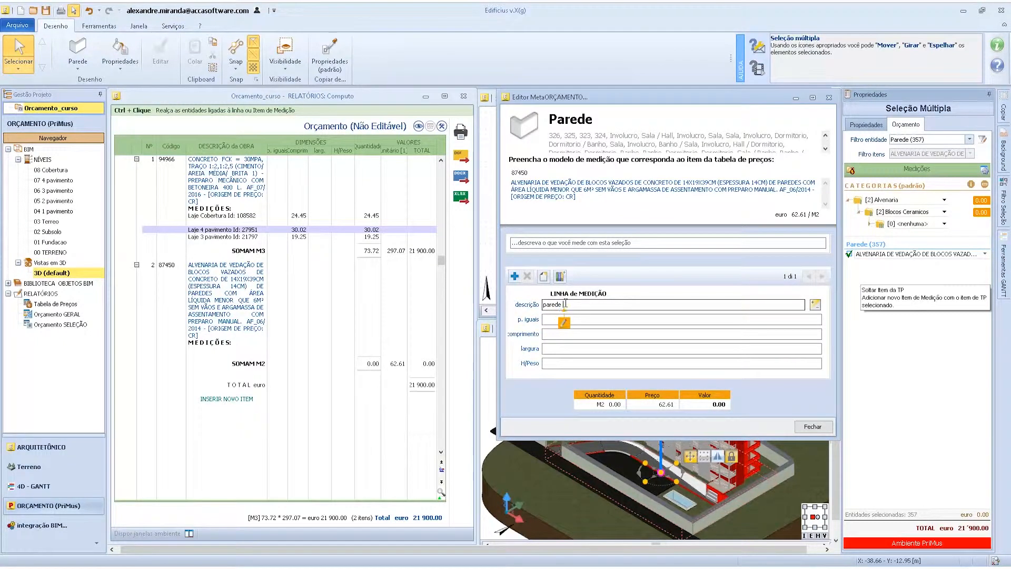
left_click(563, 324)
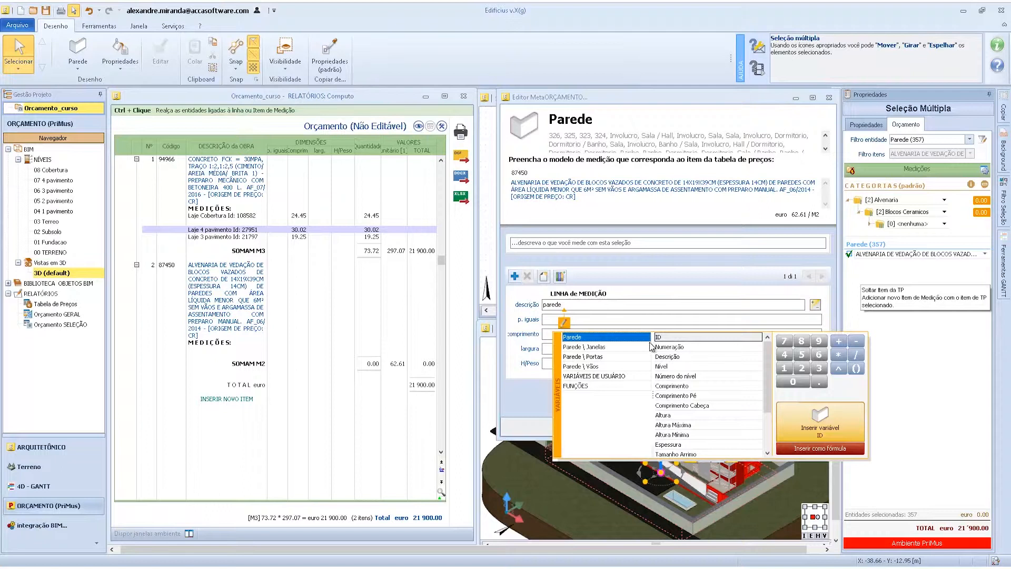
left_click(673, 367)
double_click(669, 369)
left_click(606, 307)
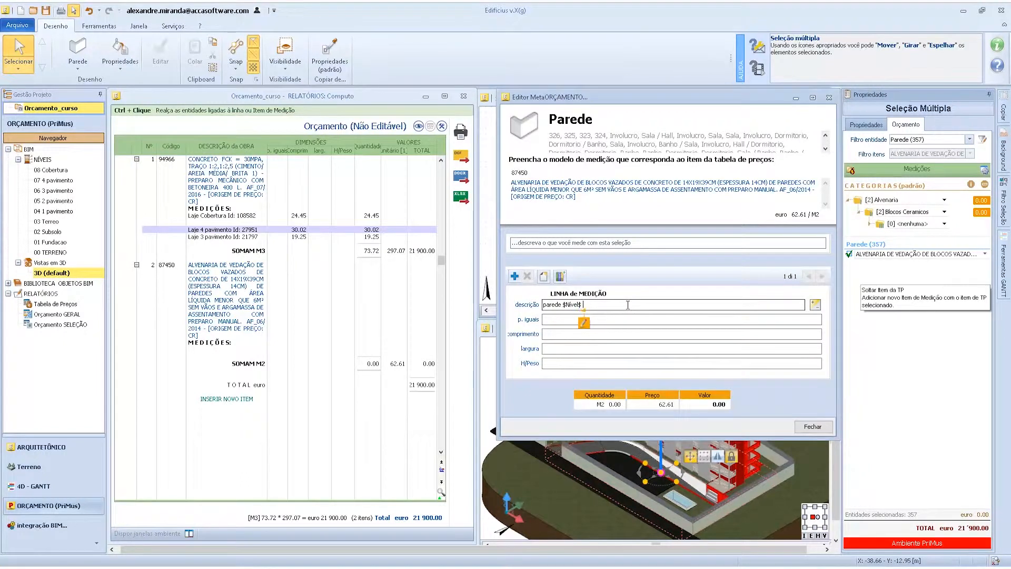
type("Id:")
left_click(593, 322)
double_click(663, 337)
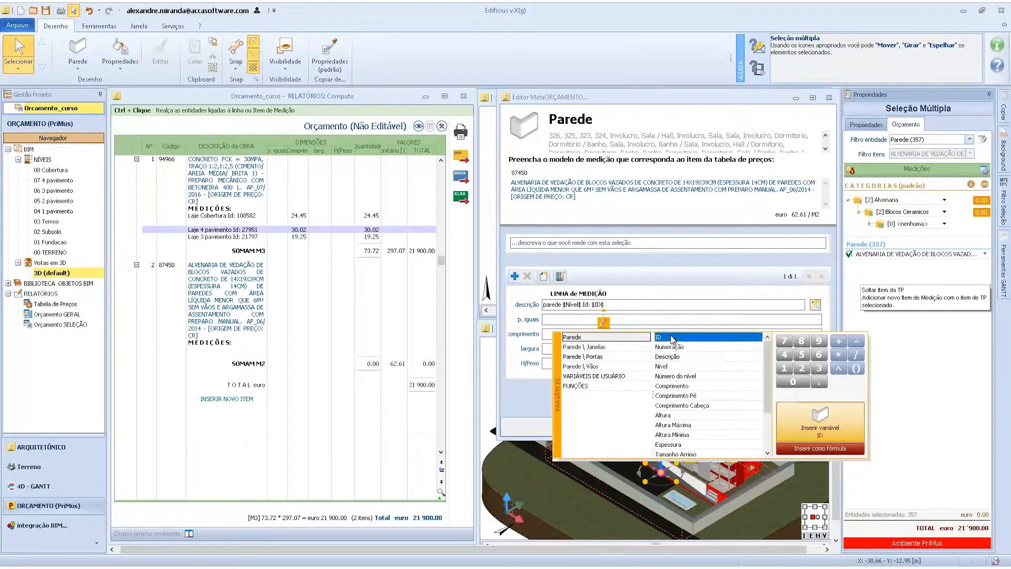
Step: Examine the Parede variables available for the wall measurement line's comprimento, including surface, height and length options
left_click(546, 332)
left_click(547, 333)
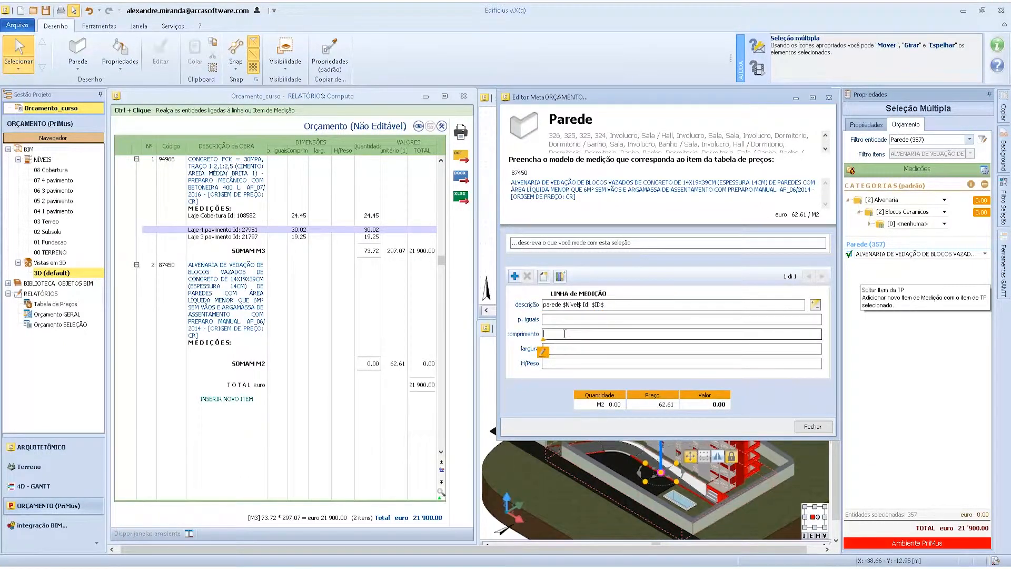
left_click(544, 352)
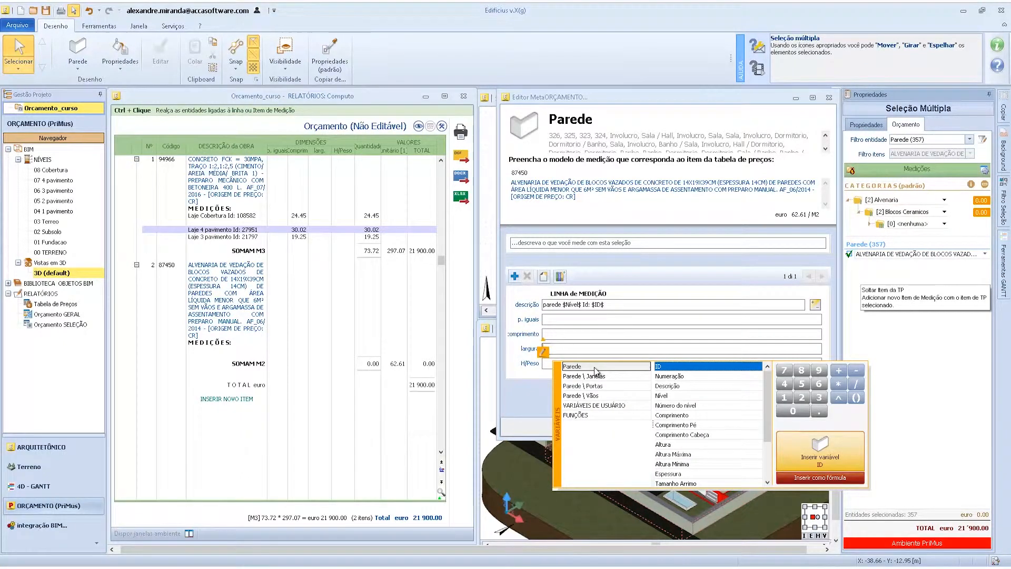
scroll(708, 423, "down", 2)
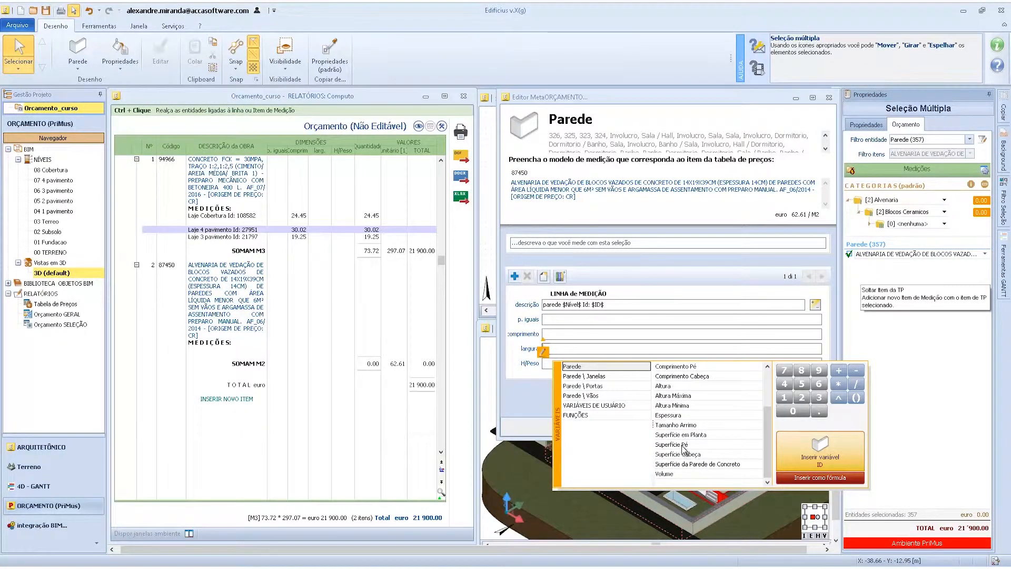
left_click(676, 446)
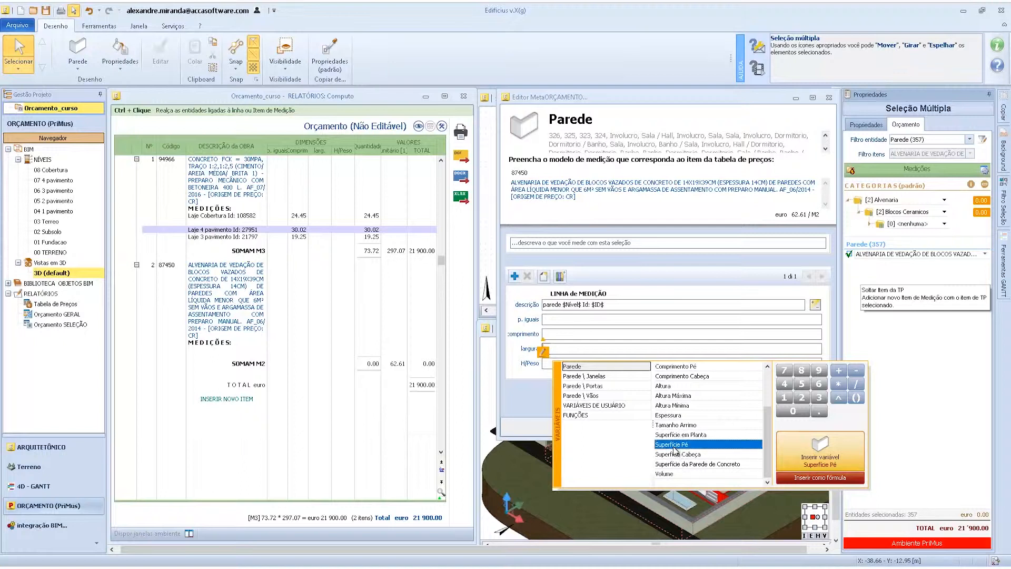
left_click(694, 465)
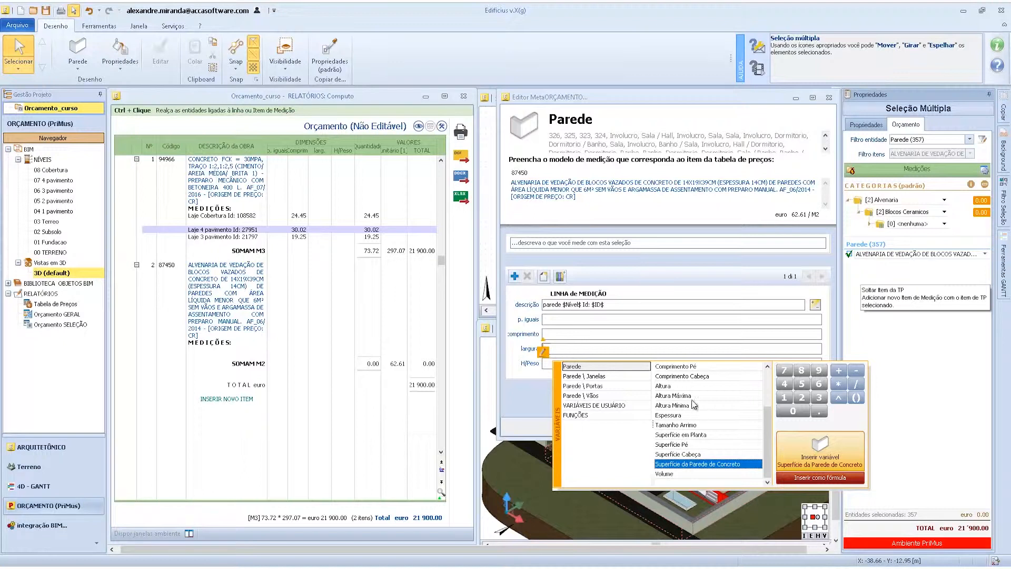
left_click(668, 388)
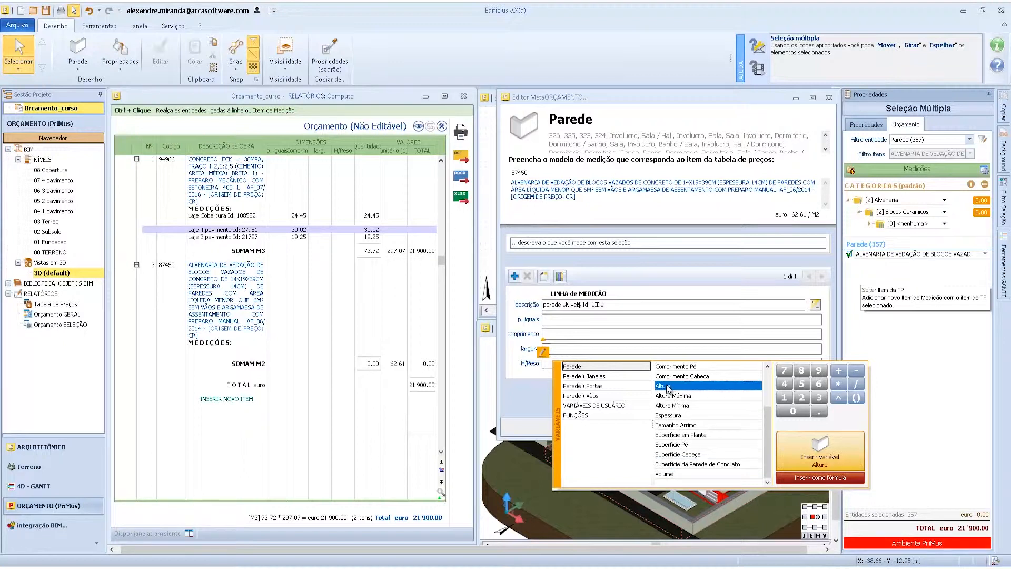
scroll(684, 406, "up", 1)
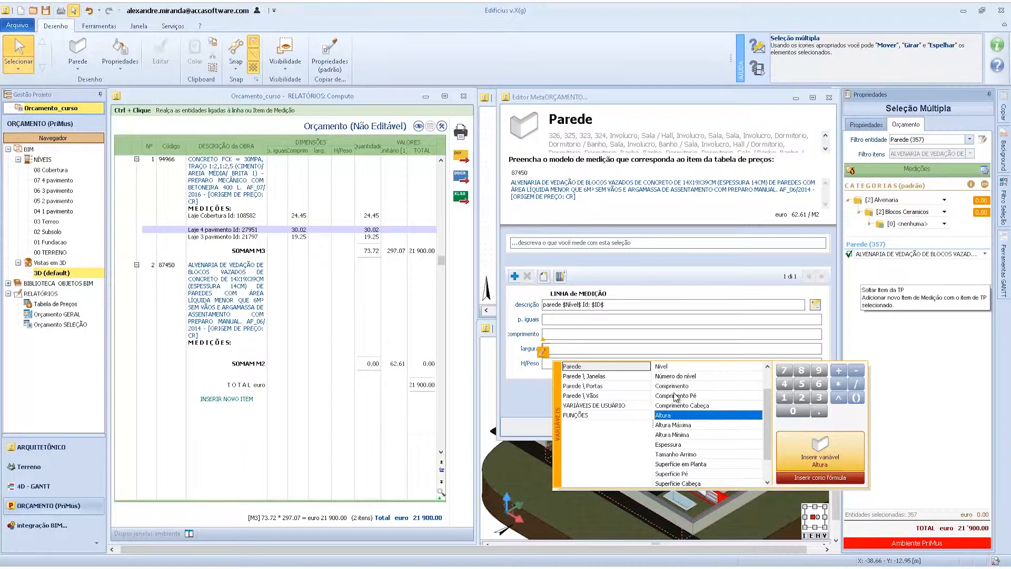
left_click(673, 387)
left_click(553, 335)
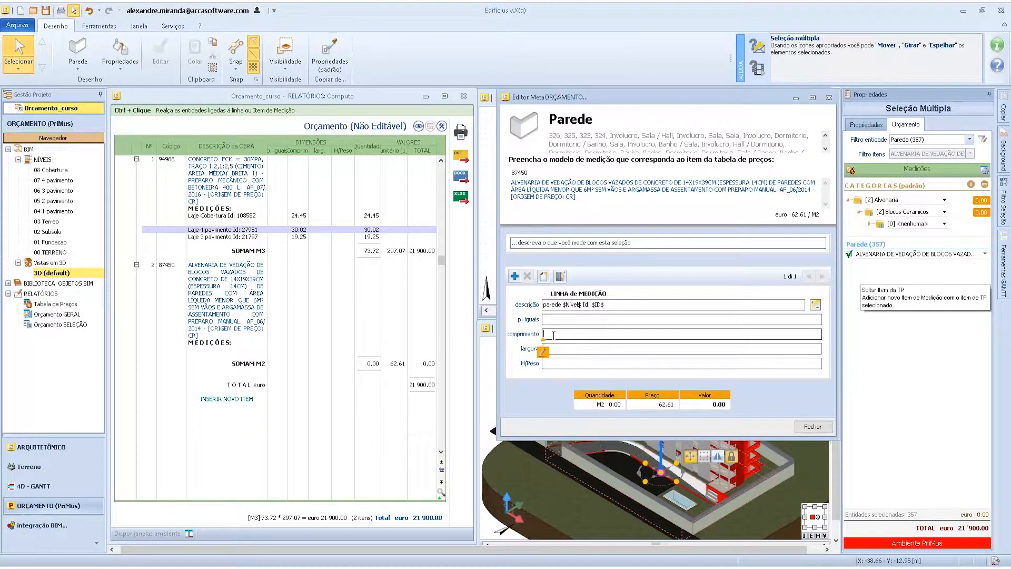
Step: Set the wall measurement line's comprimento to "$Altura$ x $Comprimento$", using the Parede variables Altura and Comprimento
left_click(543, 352)
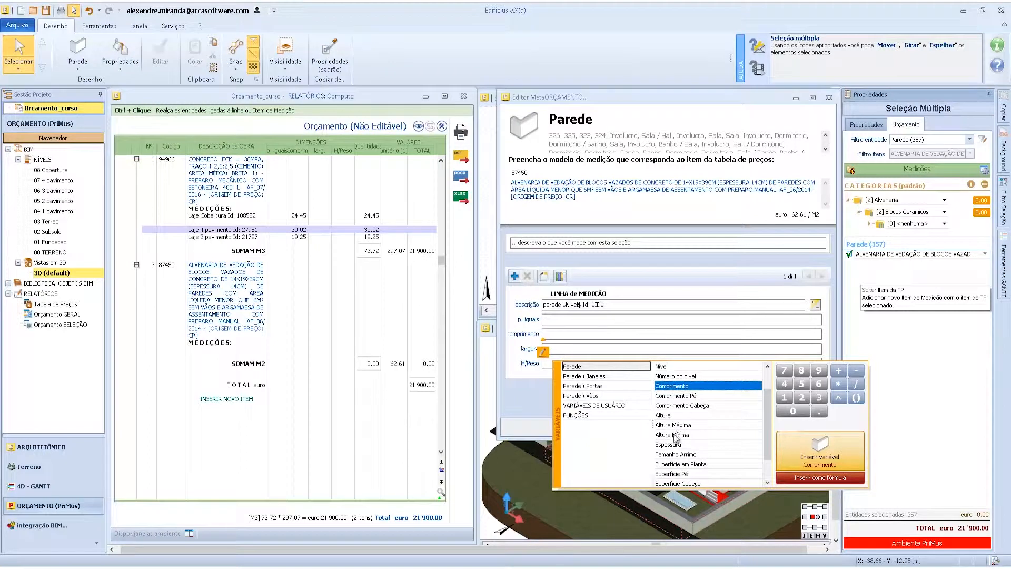
double_click(665, 415)
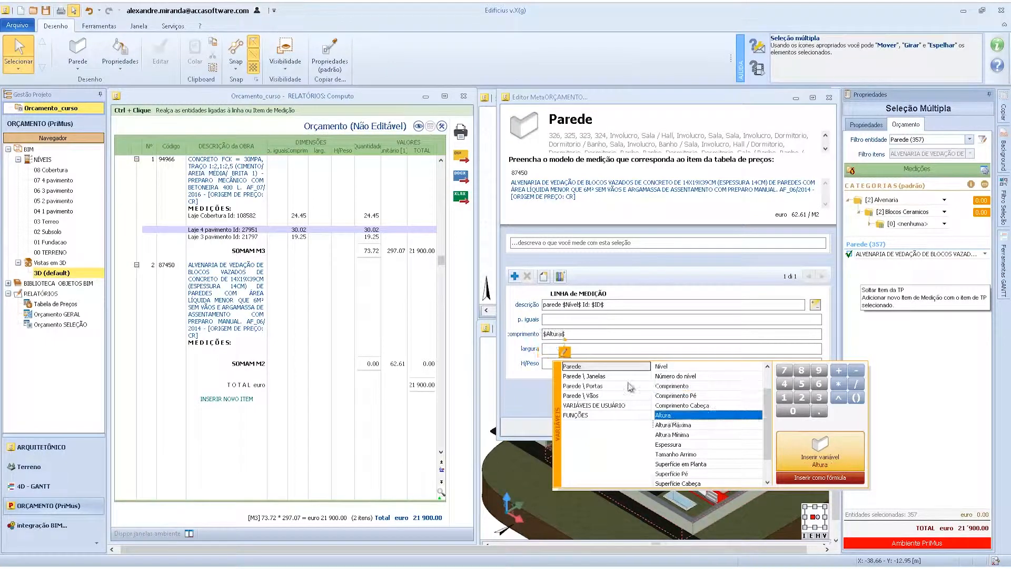
left_click(585, 333)
type("x")
left_click(573, 353)
double_click(674, 386)
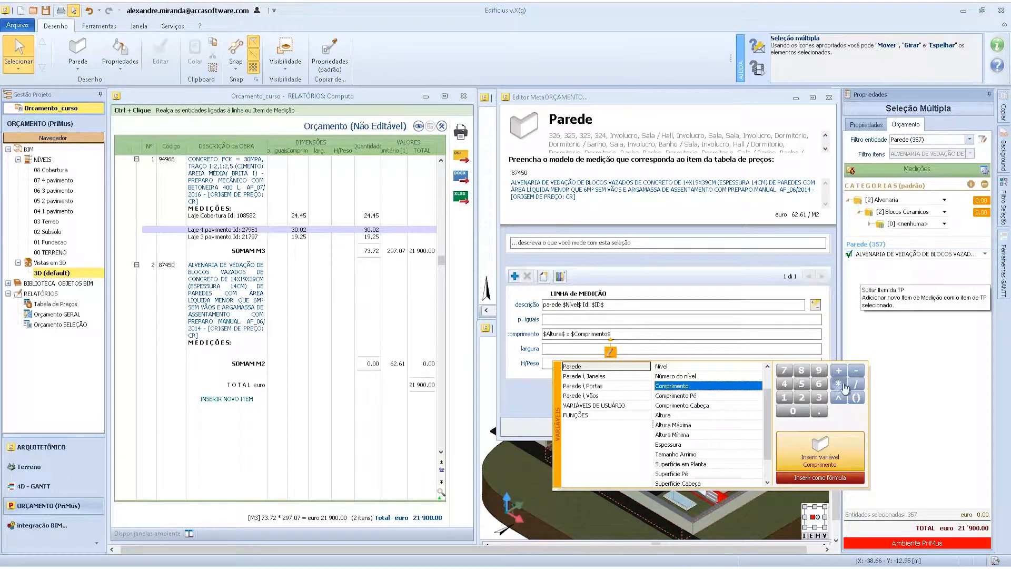
Step: Replace the x with the * operator in the comprimento formula, add a blank measurement line and close the editor
left_click_drag(571, 333, 566, 334)
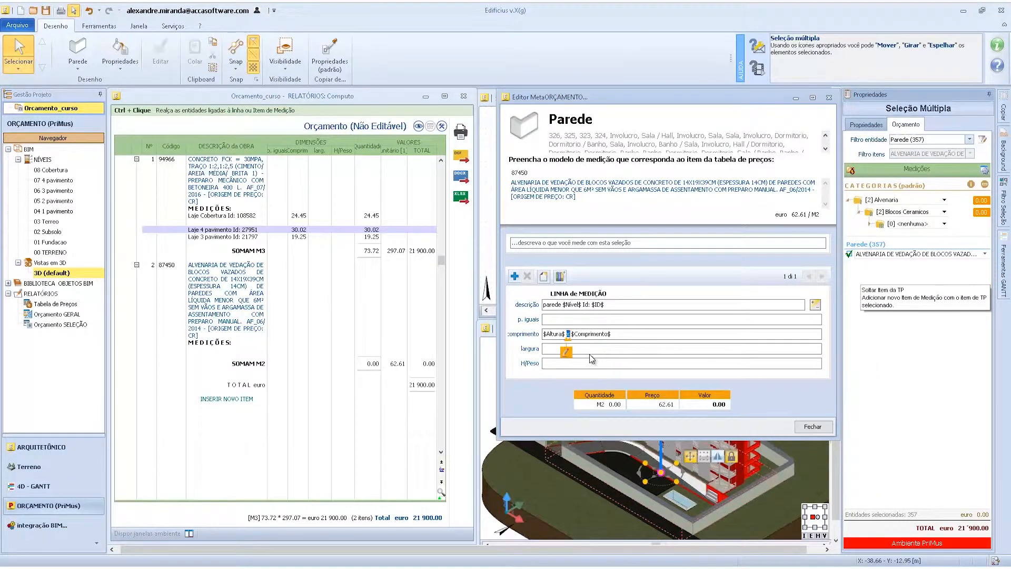
left_click(566, 351)
left_click(841, 384)
left_click(670, 335)
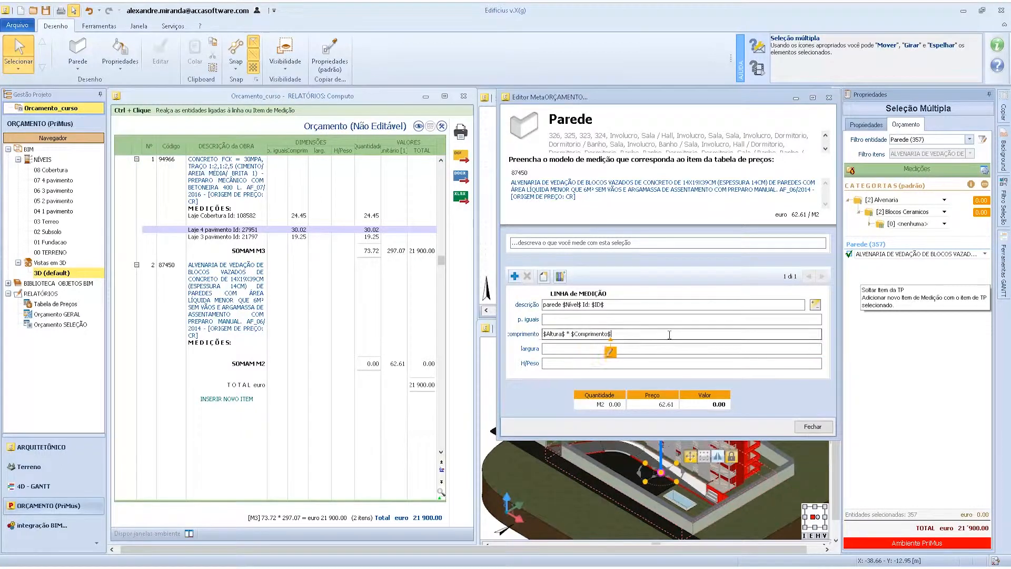
left_click(515, 275)
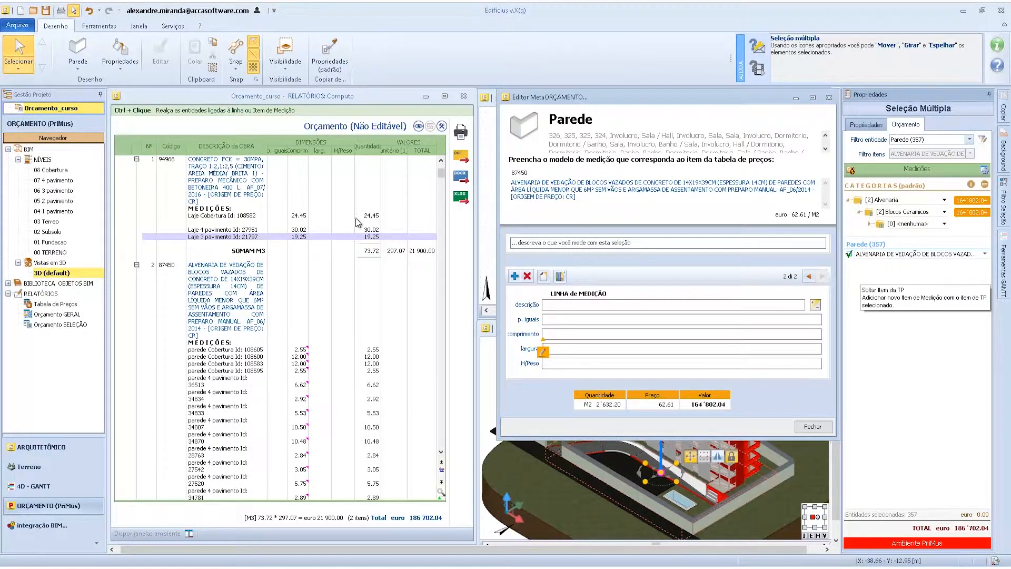
left_click(813, 427)
Step: Highlight the model walls linked to the masonry lines in the budget report, and clear the highlighting after reviewing them
scroll(356, 341, "down", 3)
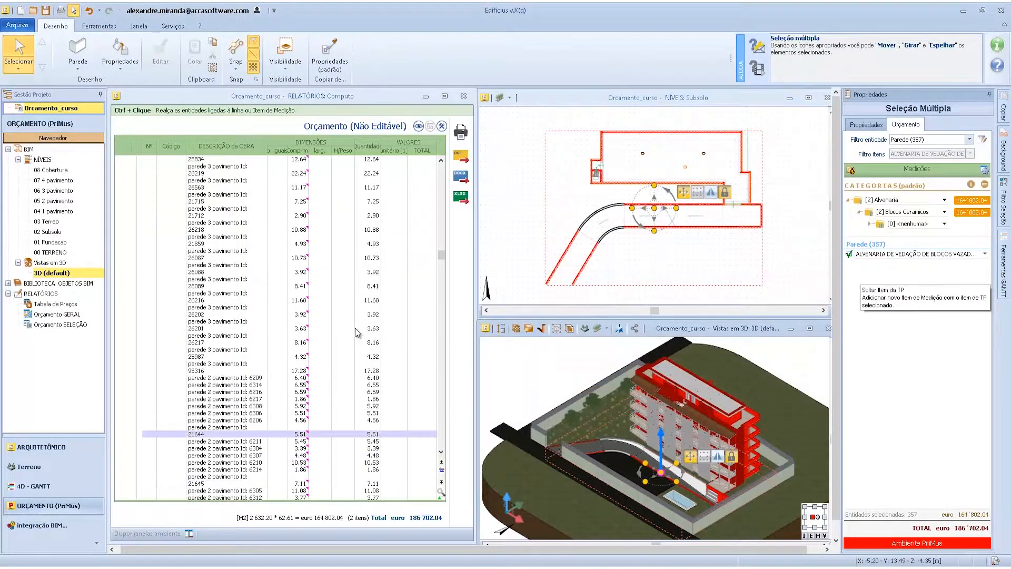
left_click(353, 322, "ctrl")
left_click(252, 297)
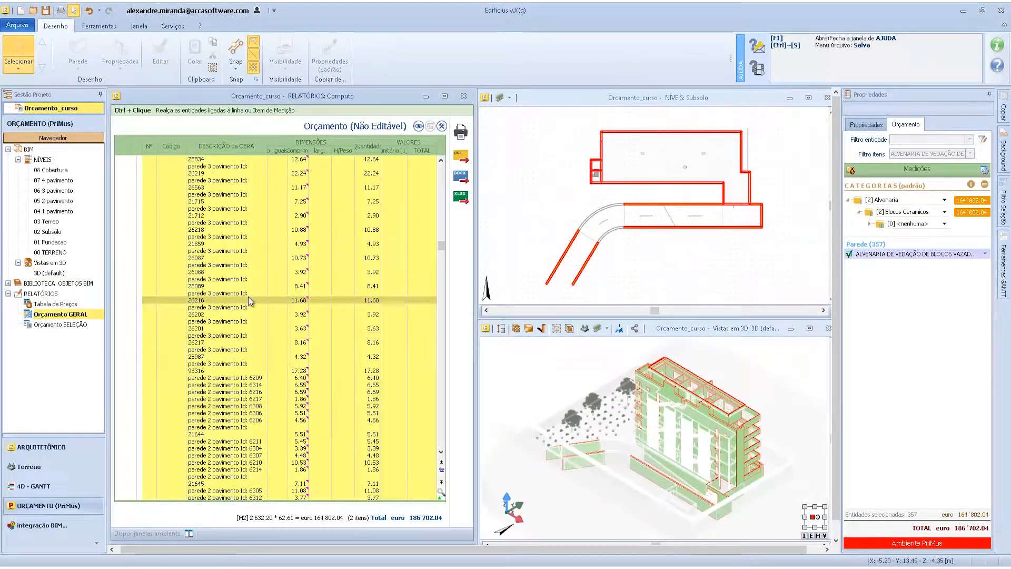
right_click(252, 378)
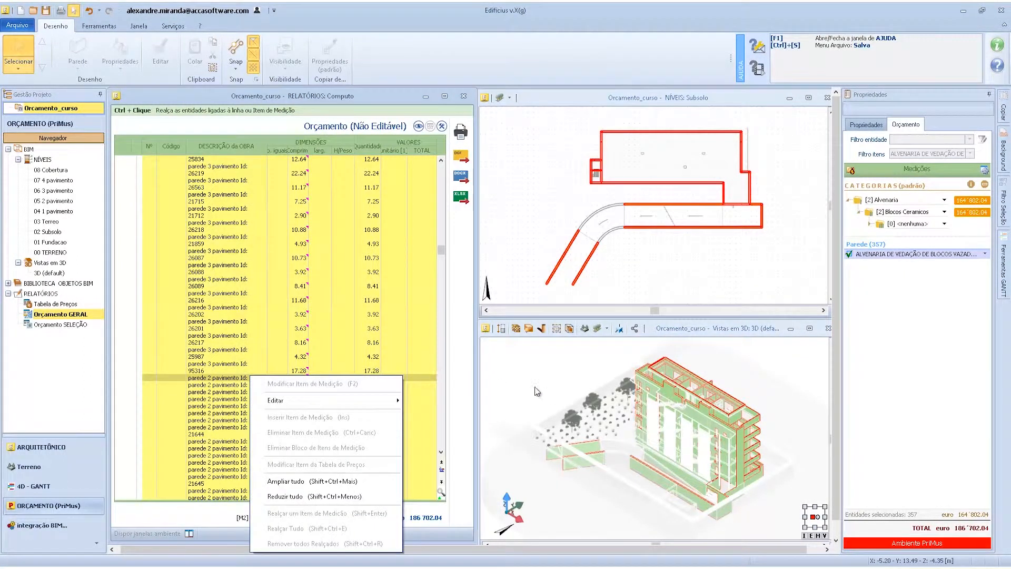
left_click(519, 380)
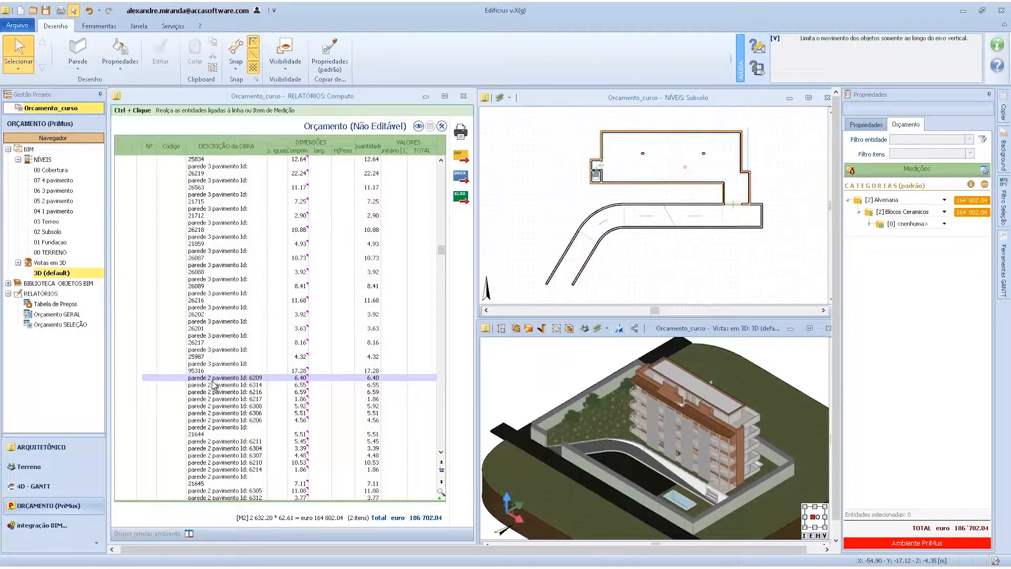
left_click(242, 374)
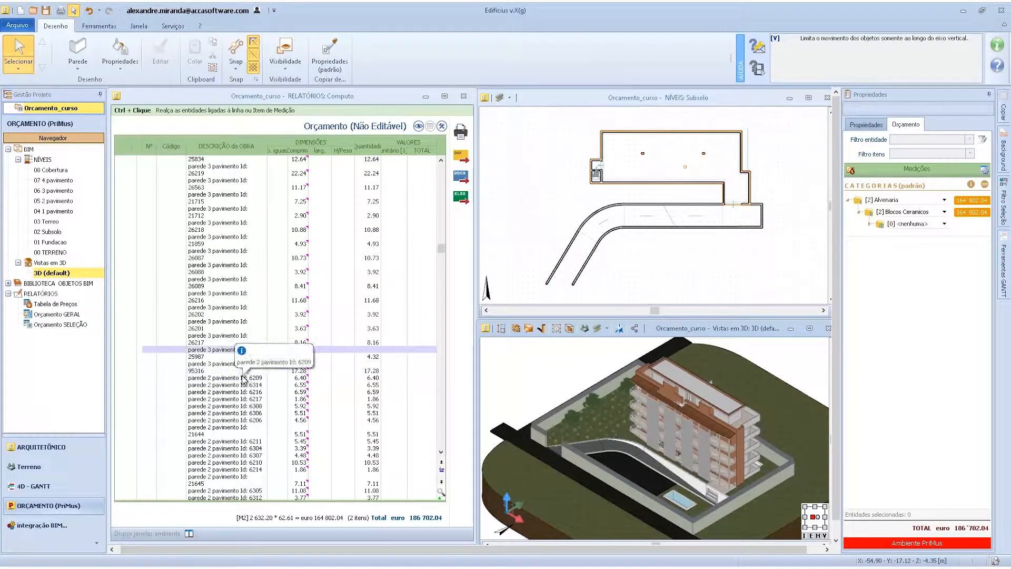
Step: Select the long upper wall in the Subsolo plan and locate the report line "parede Subsolo Id: 109140"
left_click(653, 134)
scroll(652, 133, "up", 5)
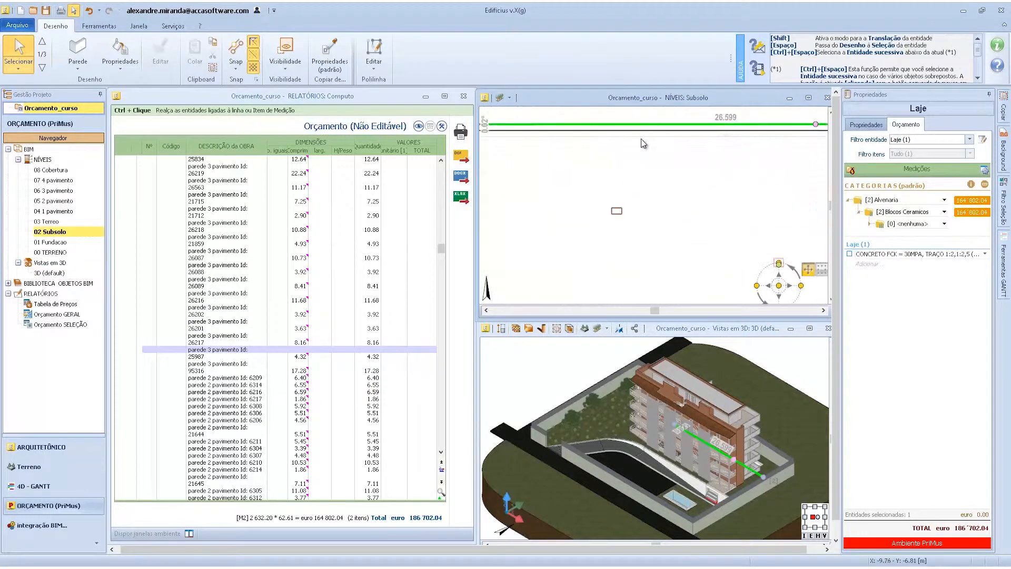
left_click(605, 132)
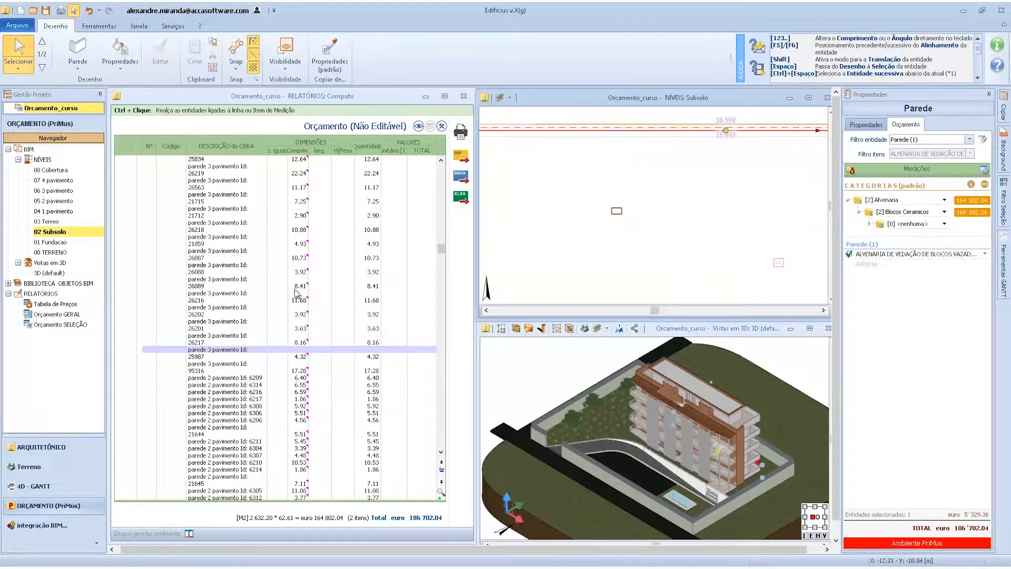
left_click_drag(441, 246, 450, 412)
left_click(232, 364)
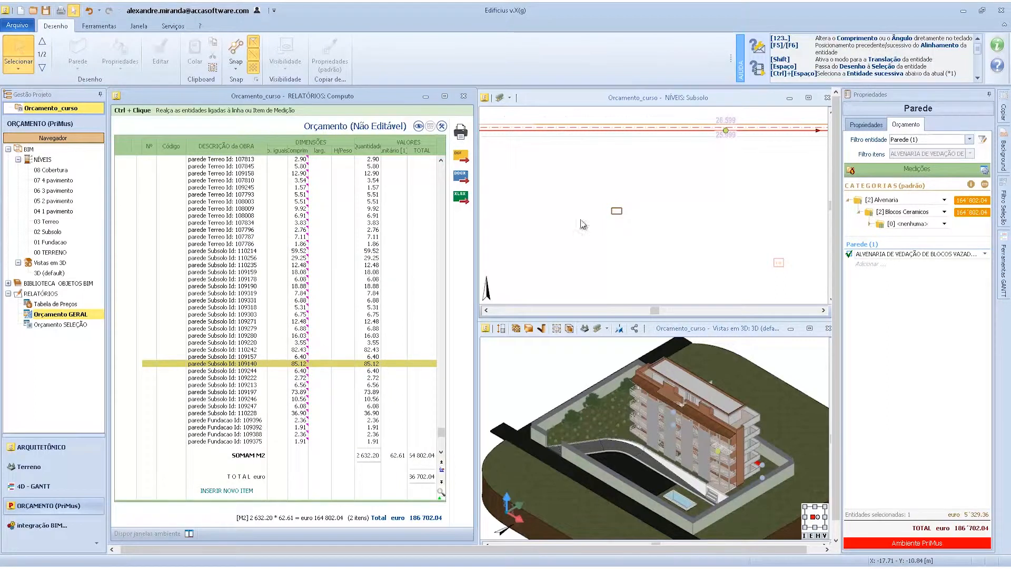
left_click(620, 135)
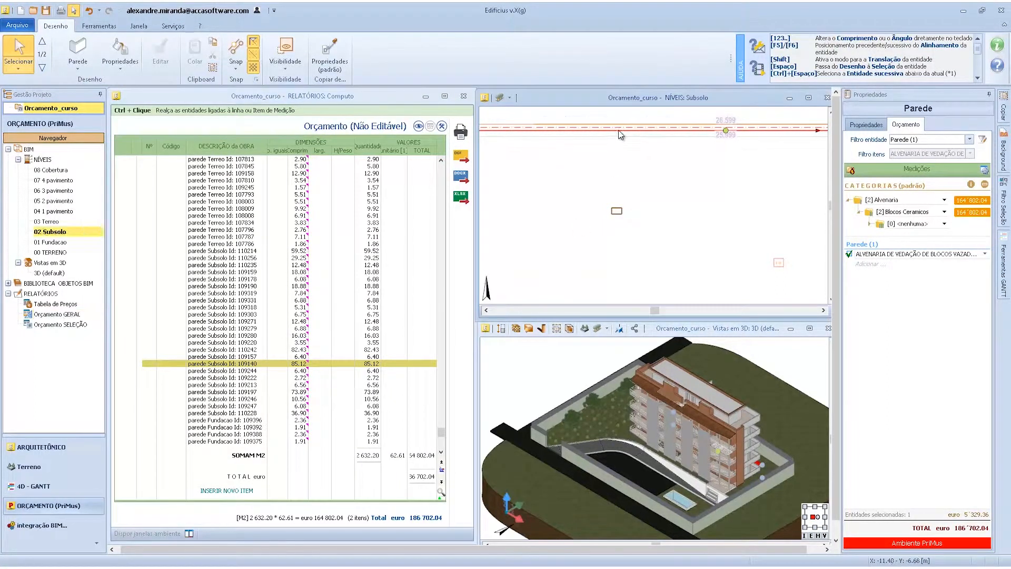
Step: Set the selected Subsolo wall's Altura to 3 m in its geometry properties
left_click(866, 124)
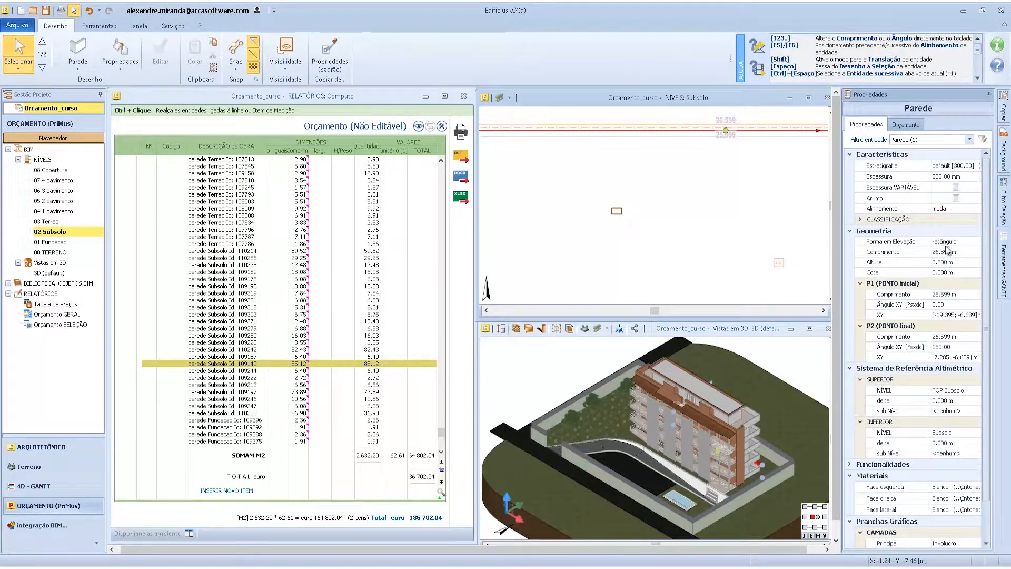
left_click(958, 263)
type("3")
key("Return")
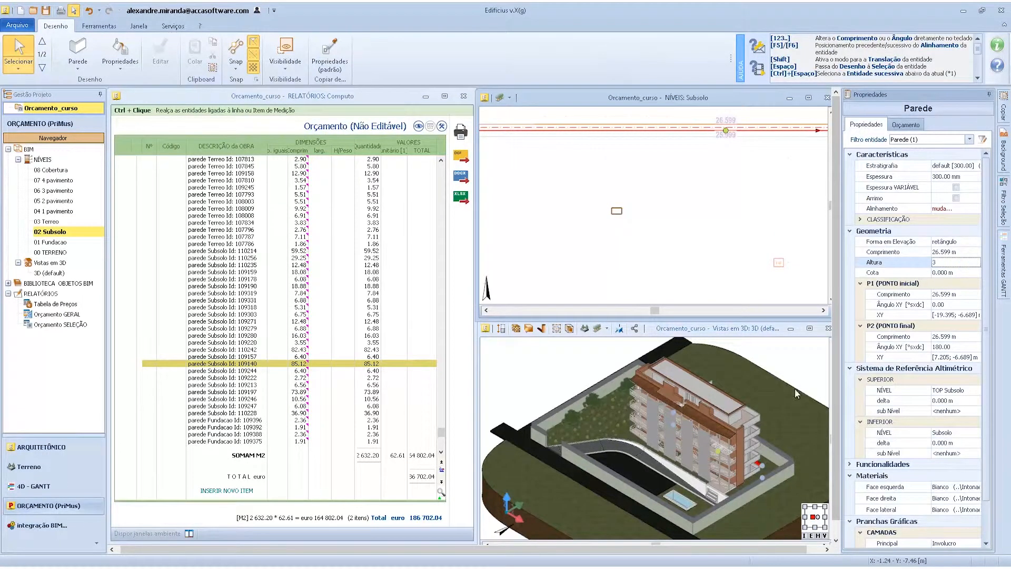
Step: Check the recalculated measurement of wall line 109140 in the budget report, and decline saving the document changes
left_click_drag(440, 174, 437, 400)
left_click(372, 279)
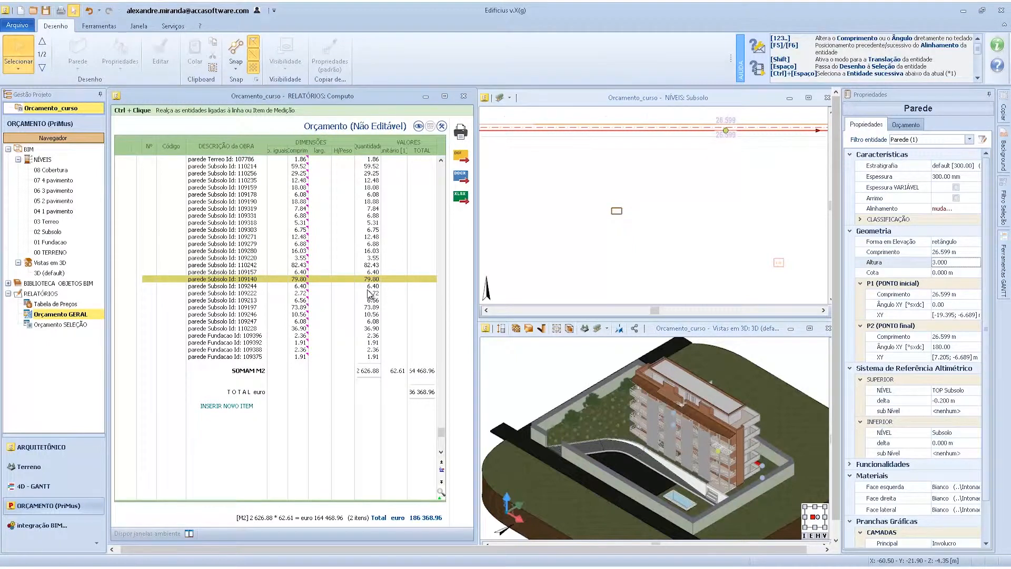
left_click(324, 343)
left_click(303, 280)
mouse_move(298, 282)
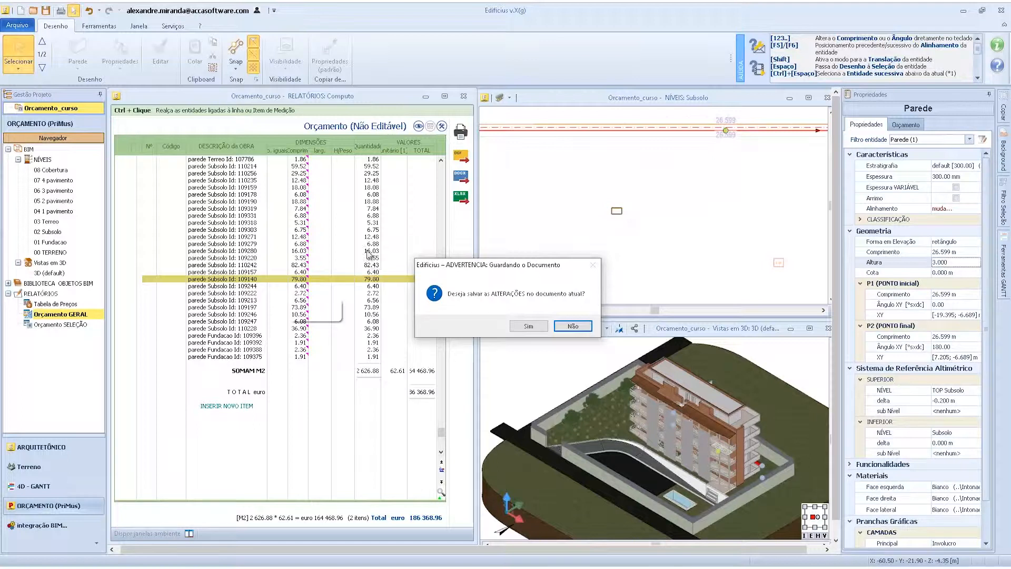
left_click(571, 329)
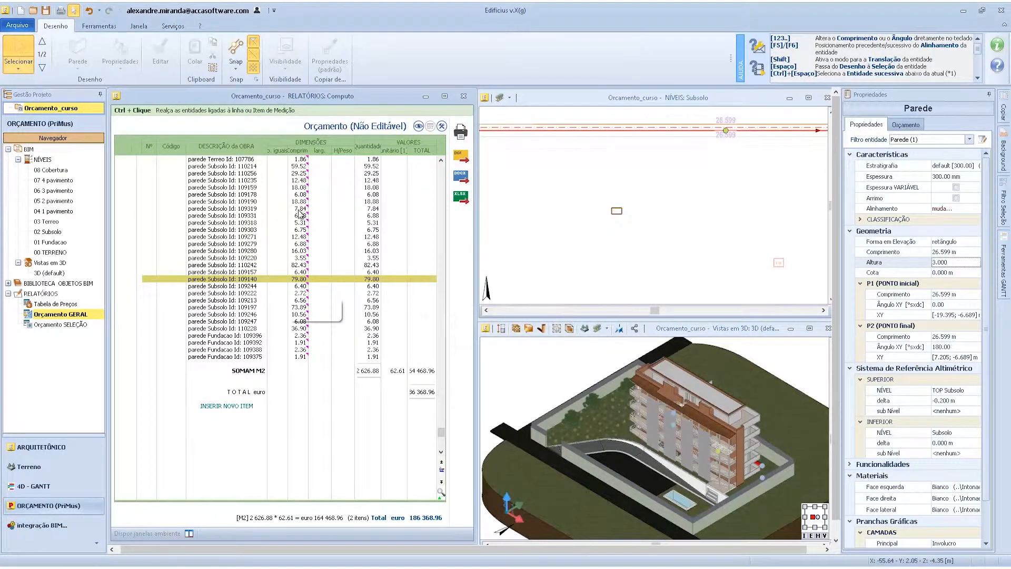
Step: Preview the budget printout, examine its second page enlarged, and close the preview
left_click(462, 141)
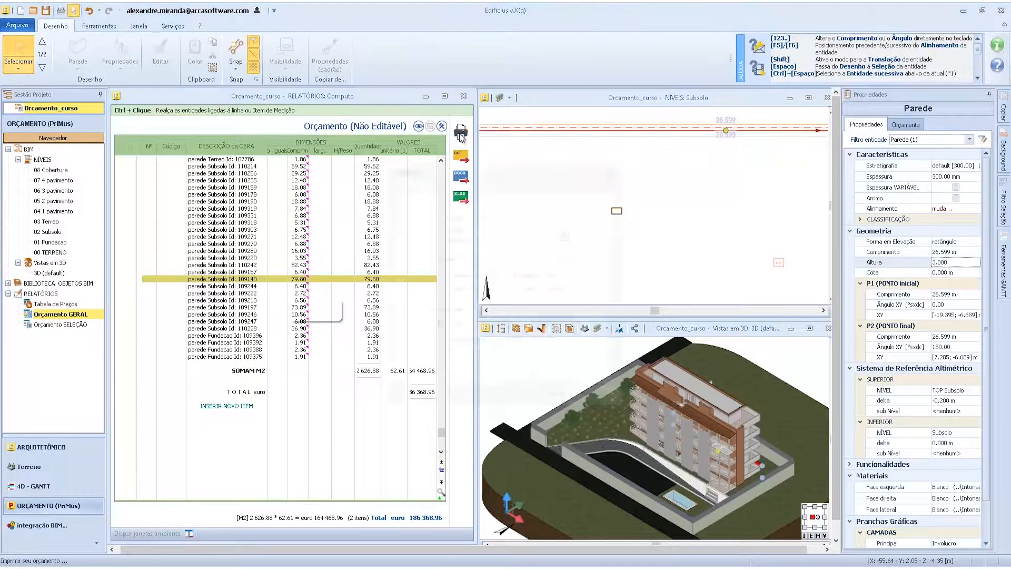
left_click(597, 398)
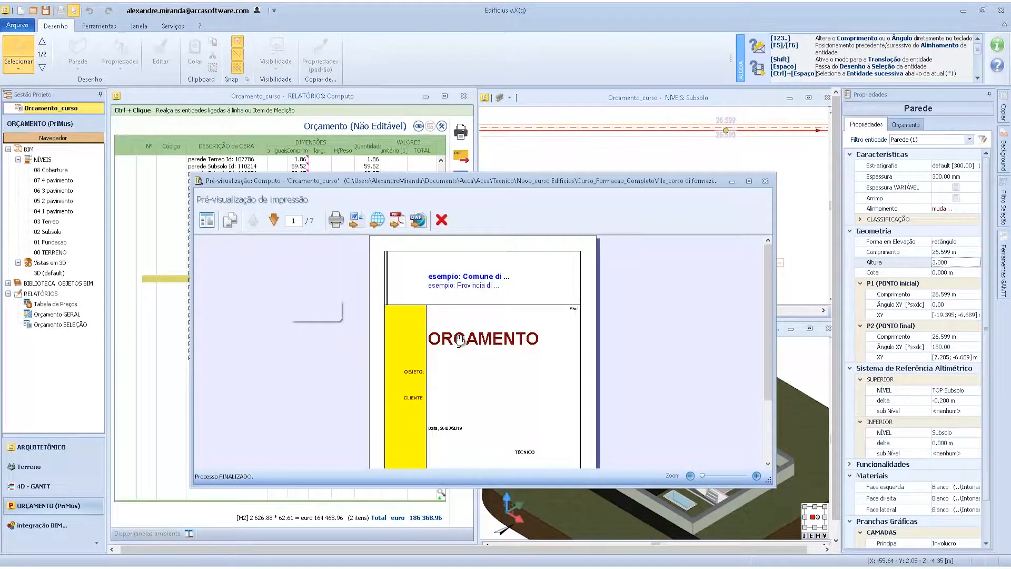
scroll(461, 332, "down", 2)
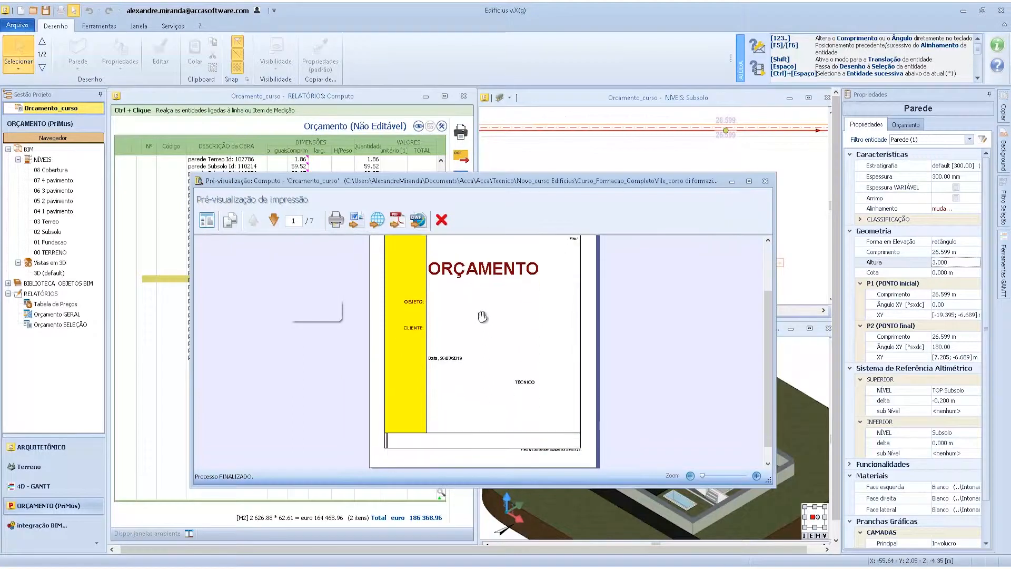
left_click(273, 220)
scroll(473, 304, "up", 3, "ctrl")
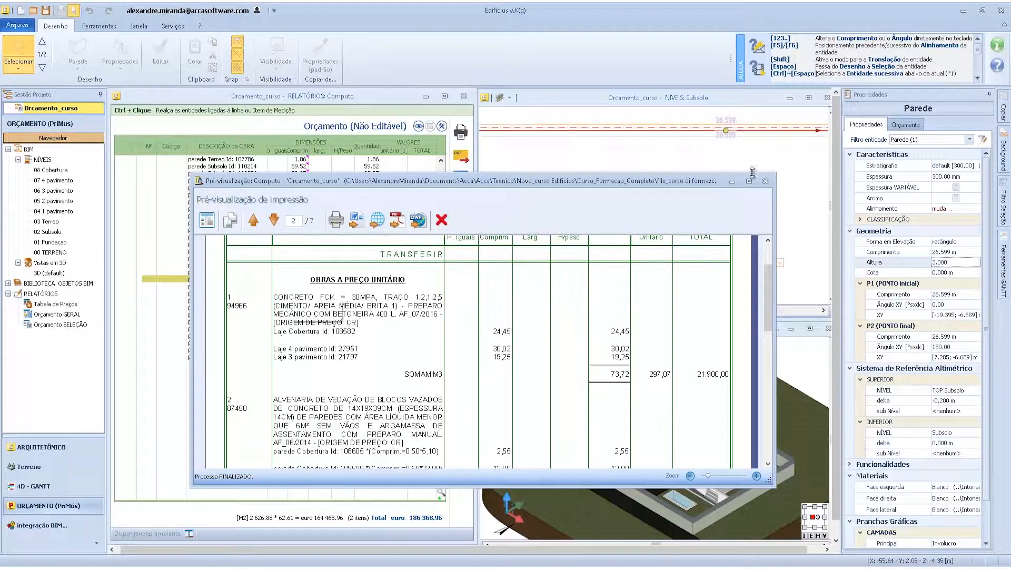
left_click(765, 181)
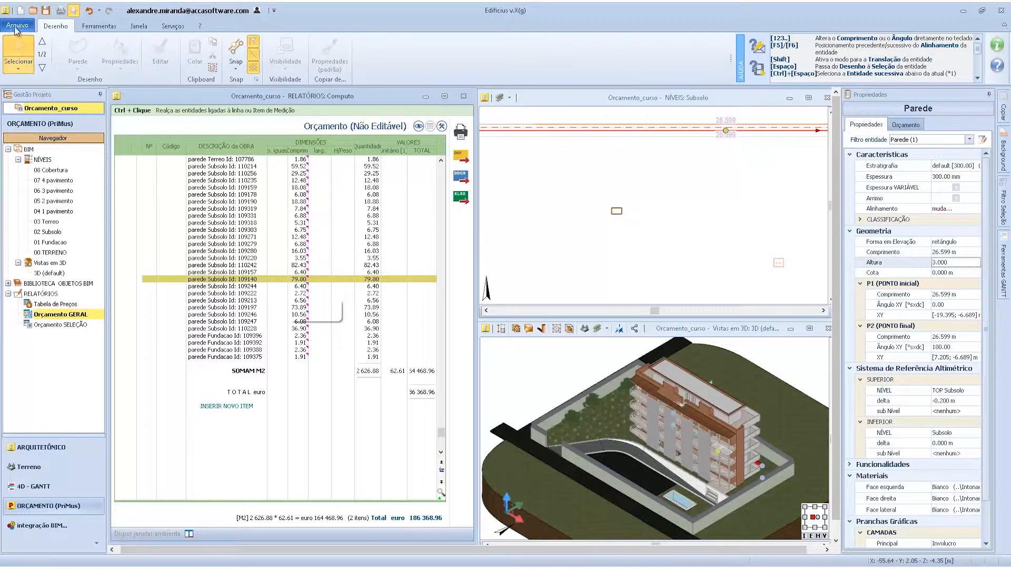
Step: Start exporting the budget as a Document Computation Format (*.dcf) file and cancel the export
left_click(463, 161)
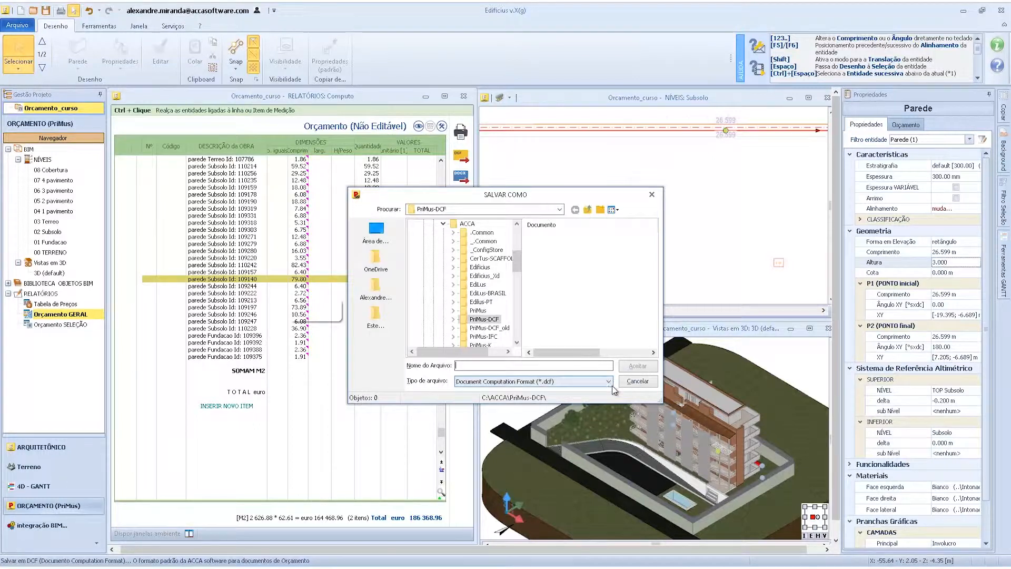
left_click(634, 380)
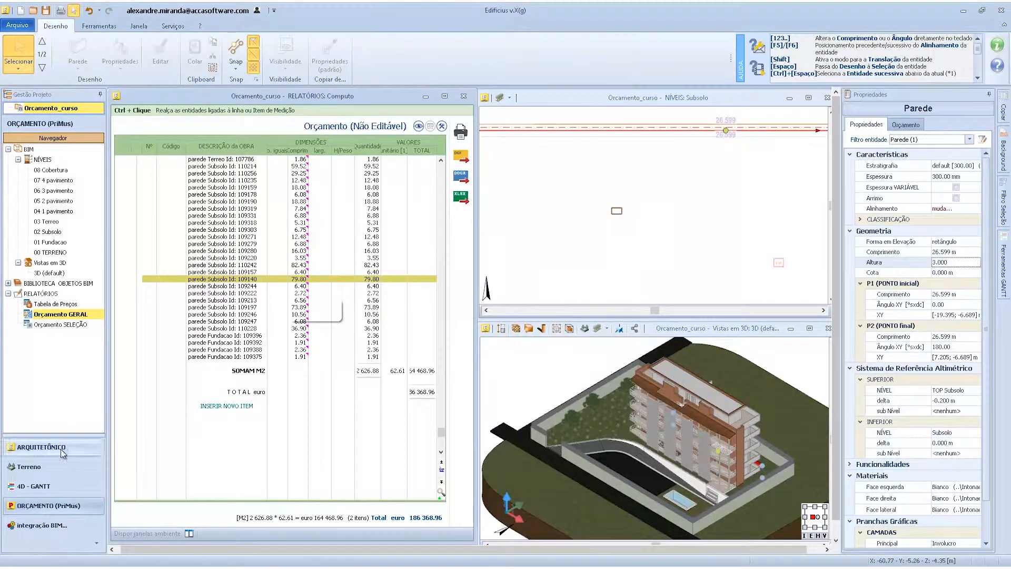
Step: Open the budget as a project in PriMus, and expand and collapse items 87450 and 94966
left_click(37, 525)
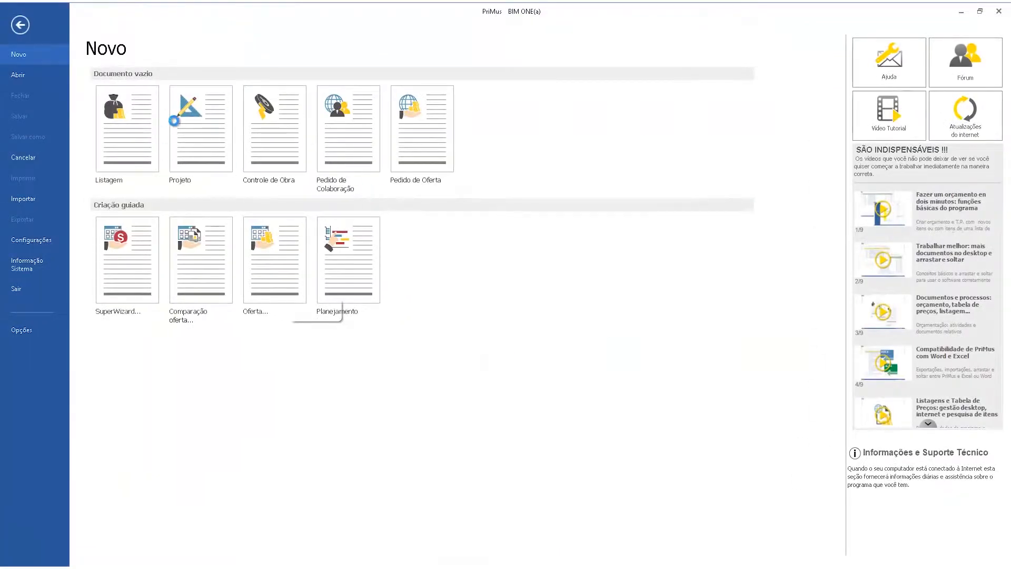
left_click(147, 125)
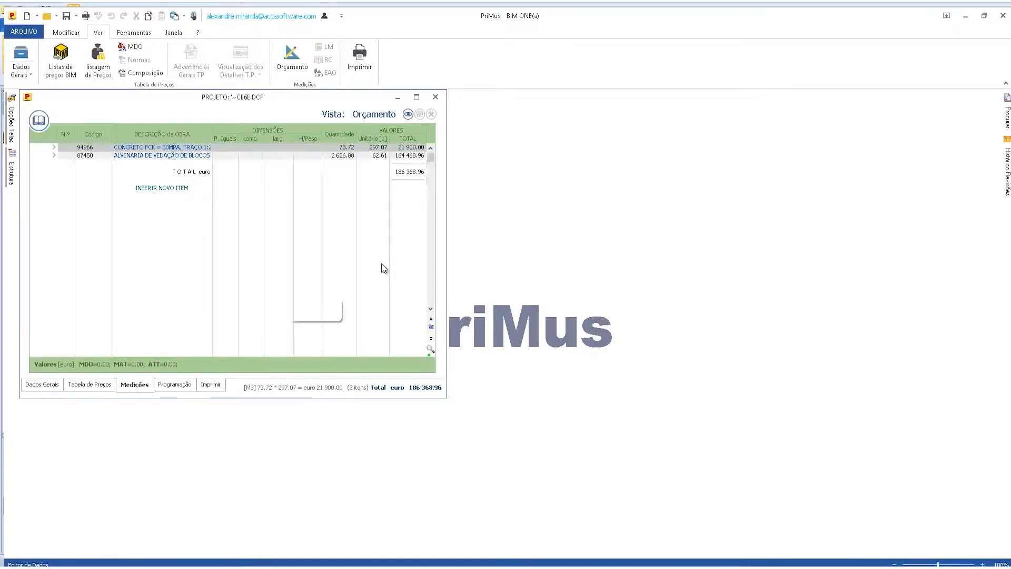
left_click(55, 155)
left_click(55, 155)
left_click(54, 148)
left_click(54, 148)
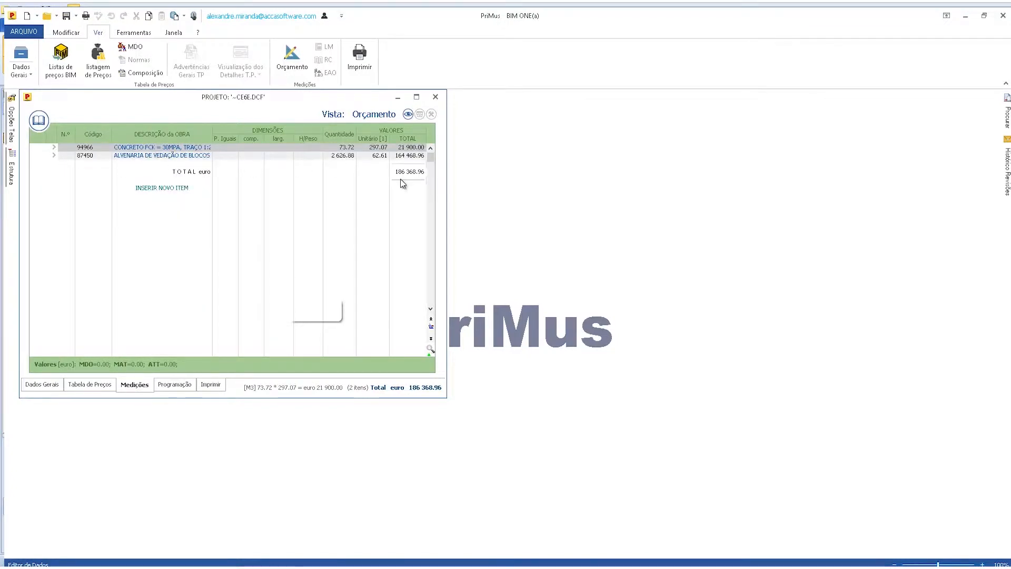